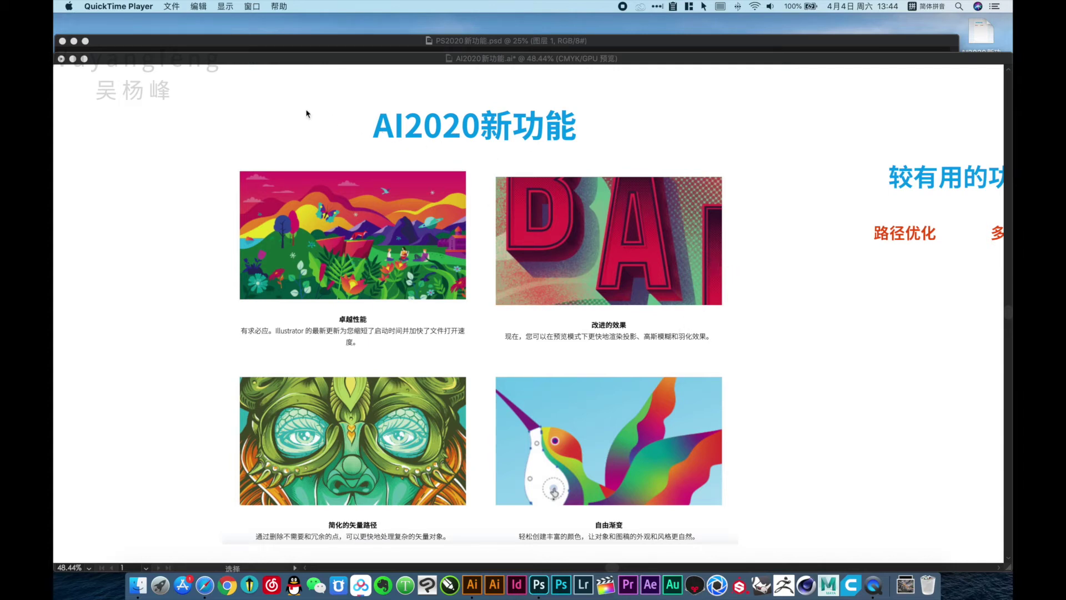
# - Bring Illustrator forward, hide the panels and zoom into the AI2020新功能 artboard
pyautogui.click(331, 120)
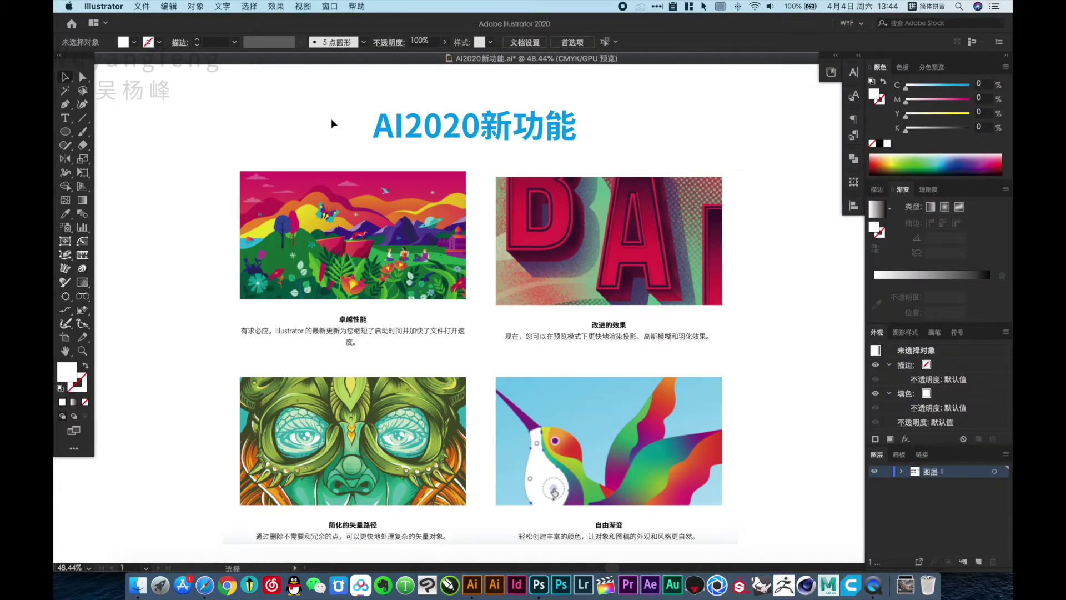
pyautogui.press('Tab')
pyautogui.moveTo(201, 101); pyautogui.dragTo(572, 167)
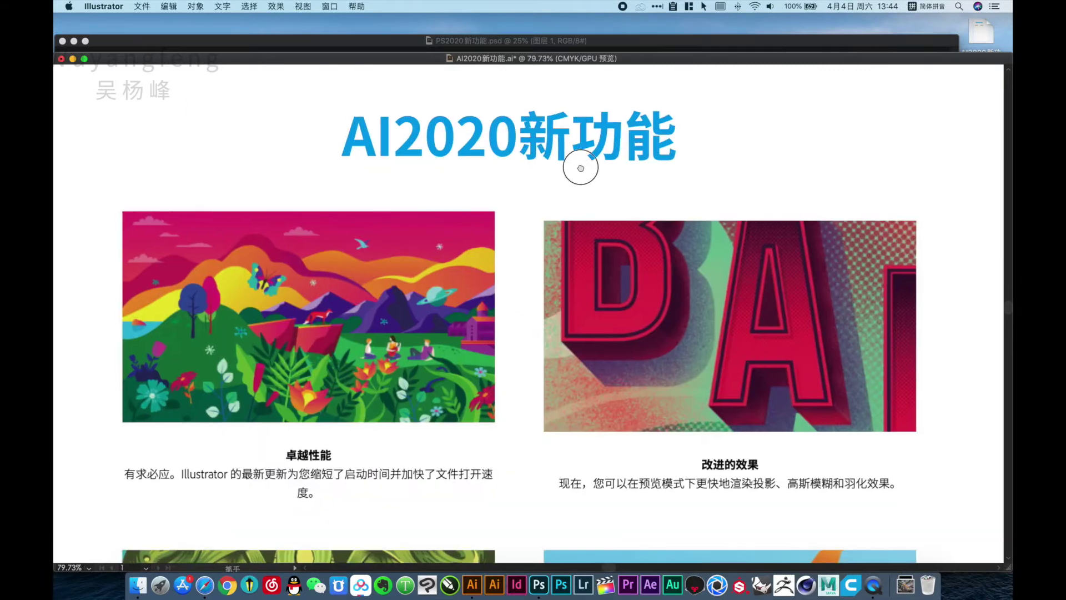
pyautogui.press('Tab')
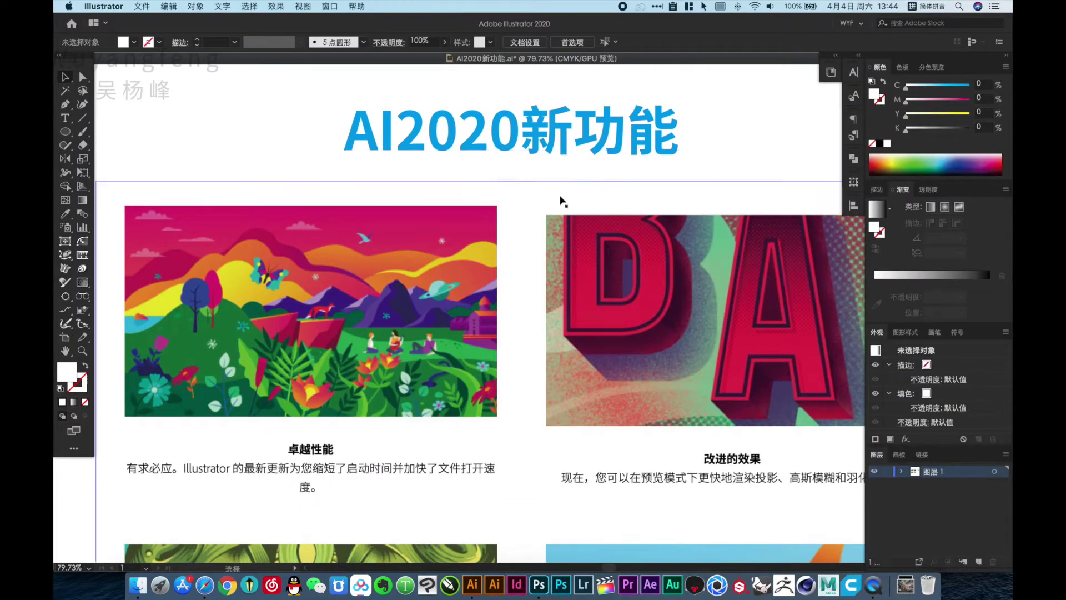
pyautogui.hotkey('ctrl', 'space')
pyautogui.press('Tab')
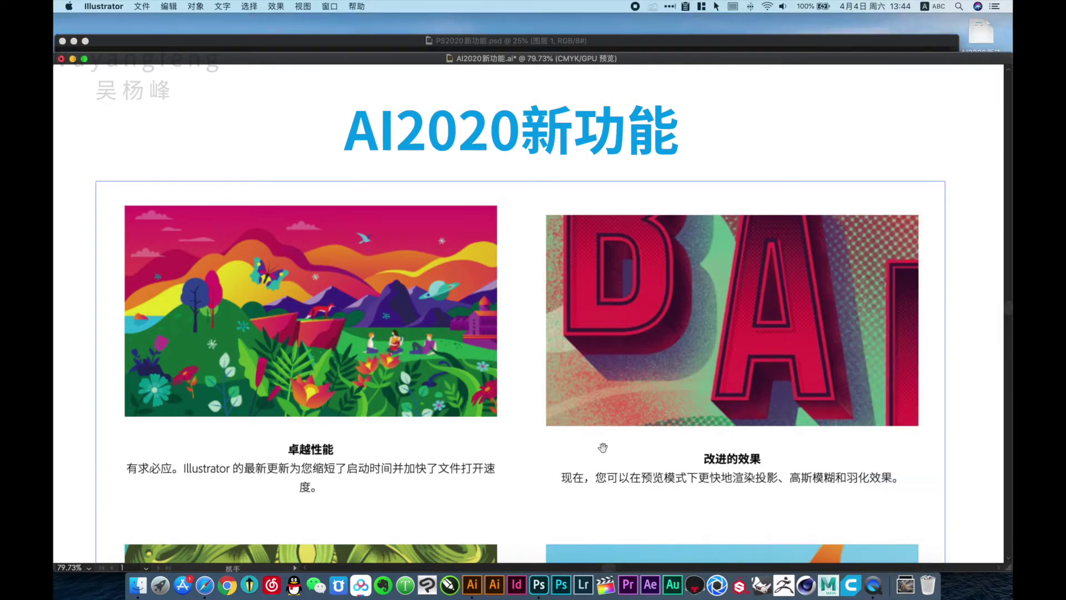
pyautogui.scroll(-3, 603, 448)
pyautogui.hotkey('ctrl', '-')
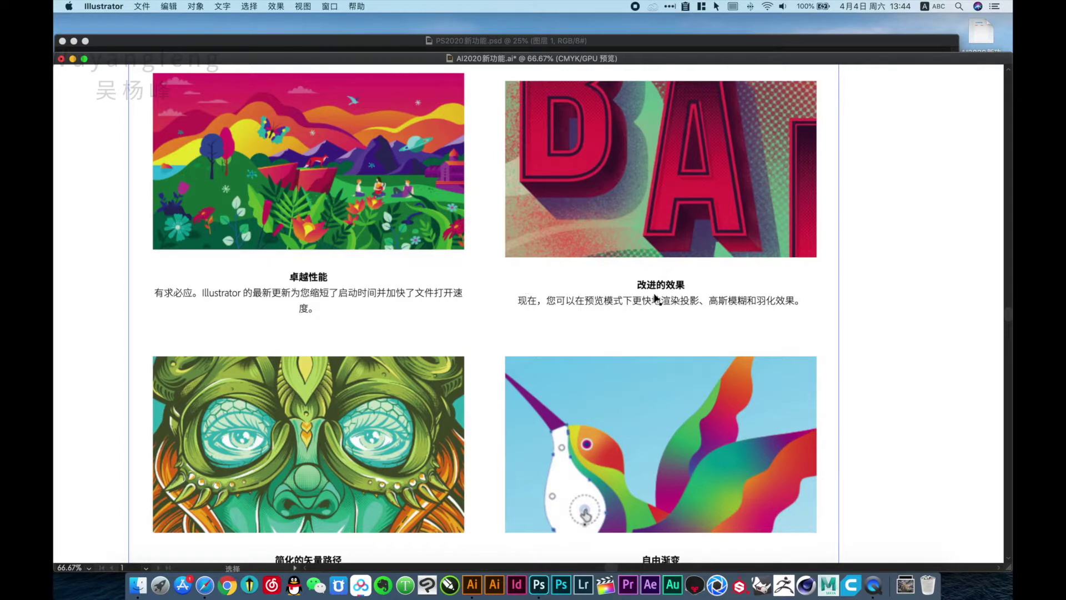
# - Zoom in on the 路径优化 heading of the 较有用的功能 artboard with the Blob Brush ready
pyautogui.scroll(-3, 755, 311)
pyautogui.scroll(-2, 564, 269)
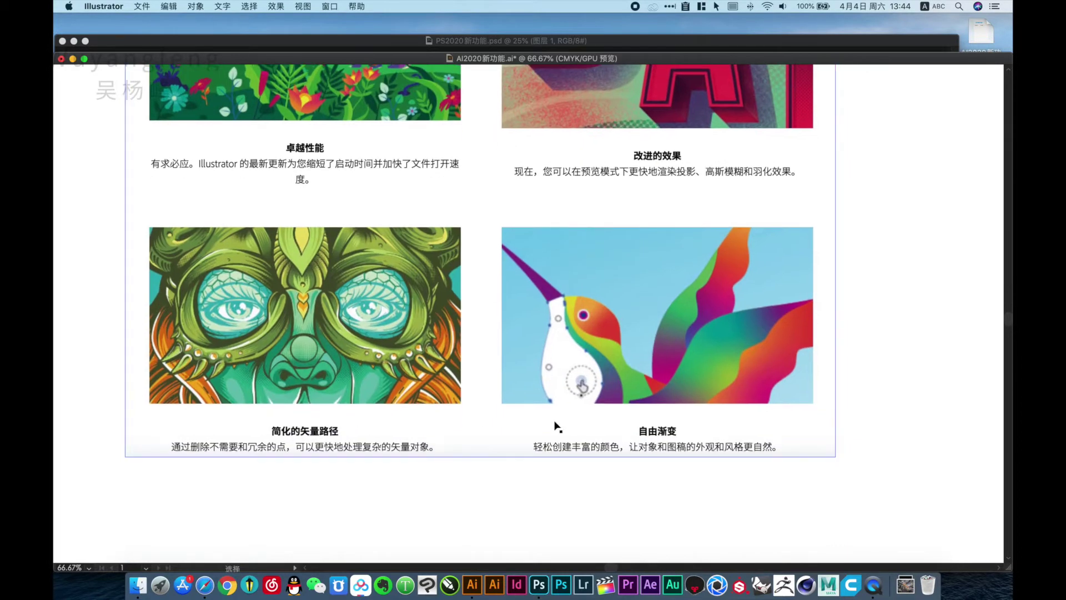
pyautogui.hscroll(3, 744, 431)
pyautogui.hscroll(6, 590, 324)
pyautogui.scroll(2, 590, 324)
pyautogui.scroll(2, 524, 389)
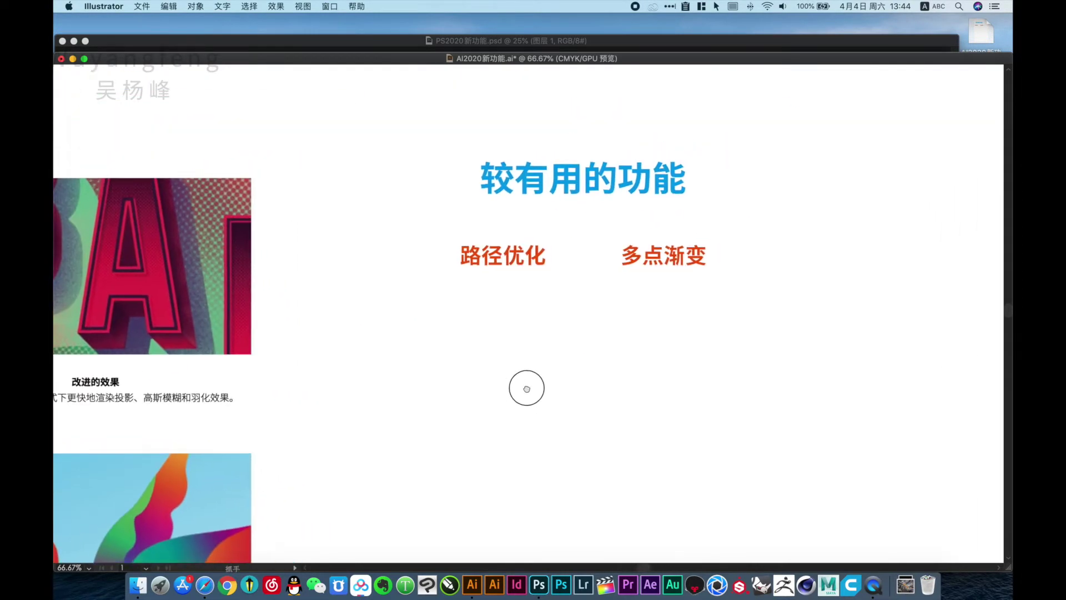
pyautogui.press('z')
pyautogui.scroll(3, 369, 157)
pyautogui.moveTo(317, 290)
pyautogui.mouseDown()
pyautogui.moveTo(390, 365)
pyautogui.moveTo(615, 471)
pyautogui.mouseUp()
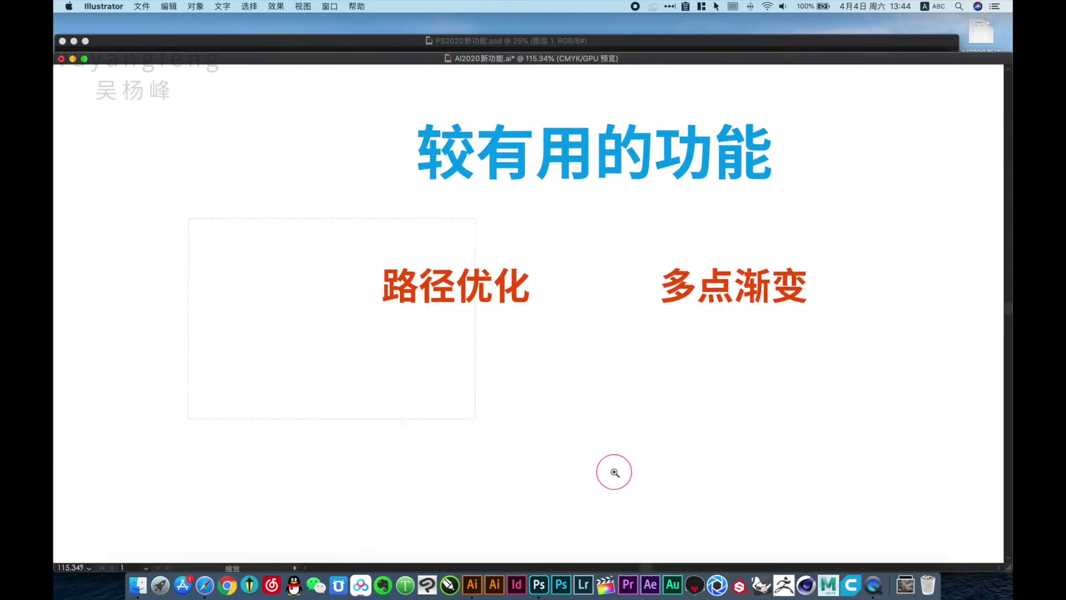
pyautogui.press('b')
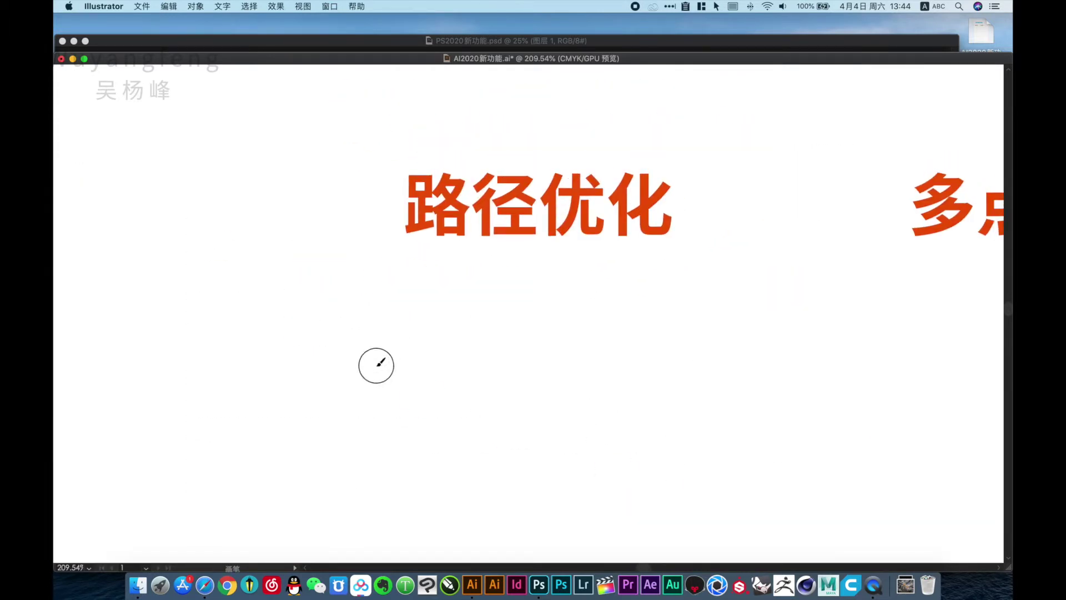
# - Show the panels and set the stroke colour to orange
pyautogui.press('Tab')
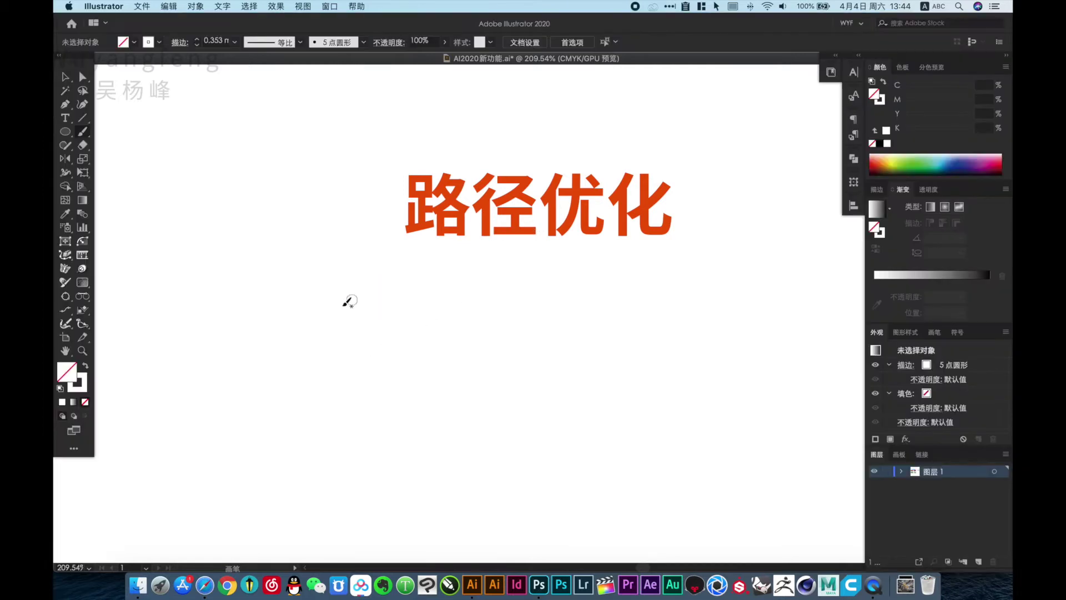
pyautogui.click(80, 386)
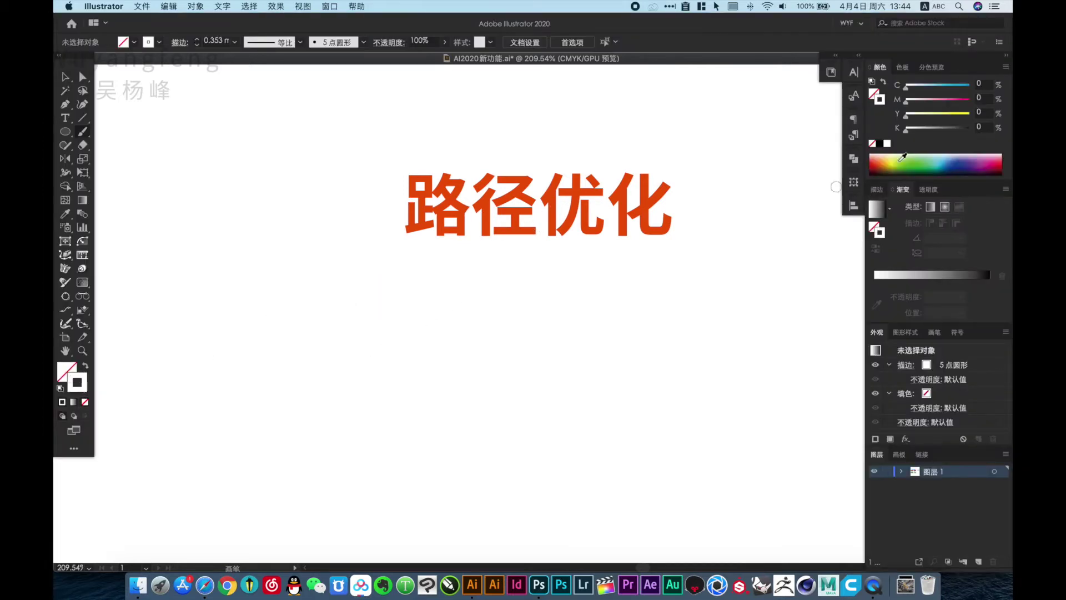
pyautogui.moveTo(965, 114); pyautogui.dragTo(971, 114)
pyautogui.click(947, 99)
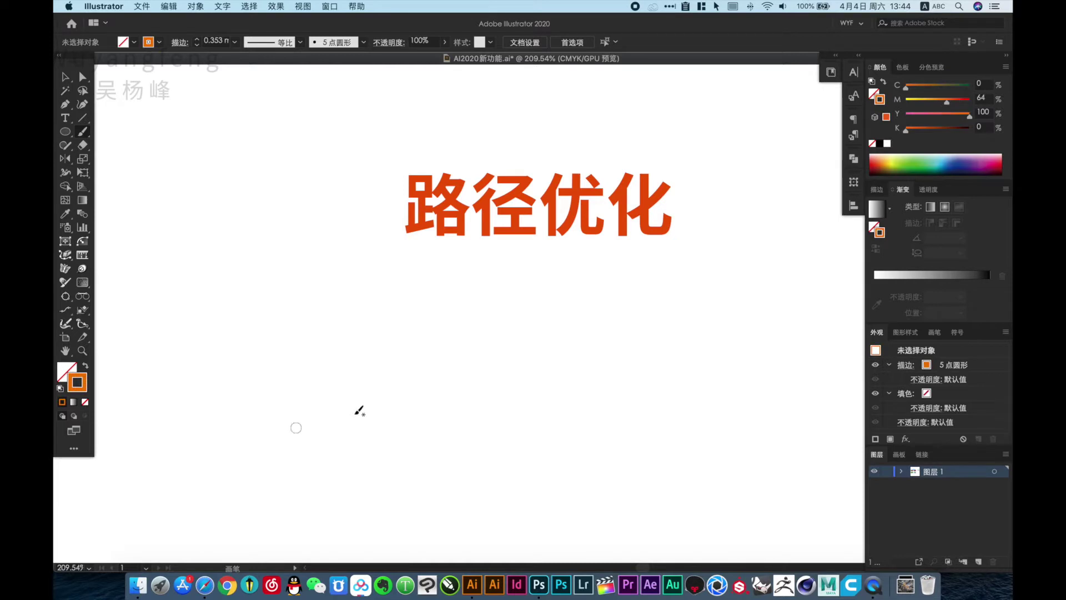
# - Paint two orange blobs and a smile between them below the 路径优化 heading
pyautogui.moveTo(411, 349); pyautogui.dragTo(409, 382)
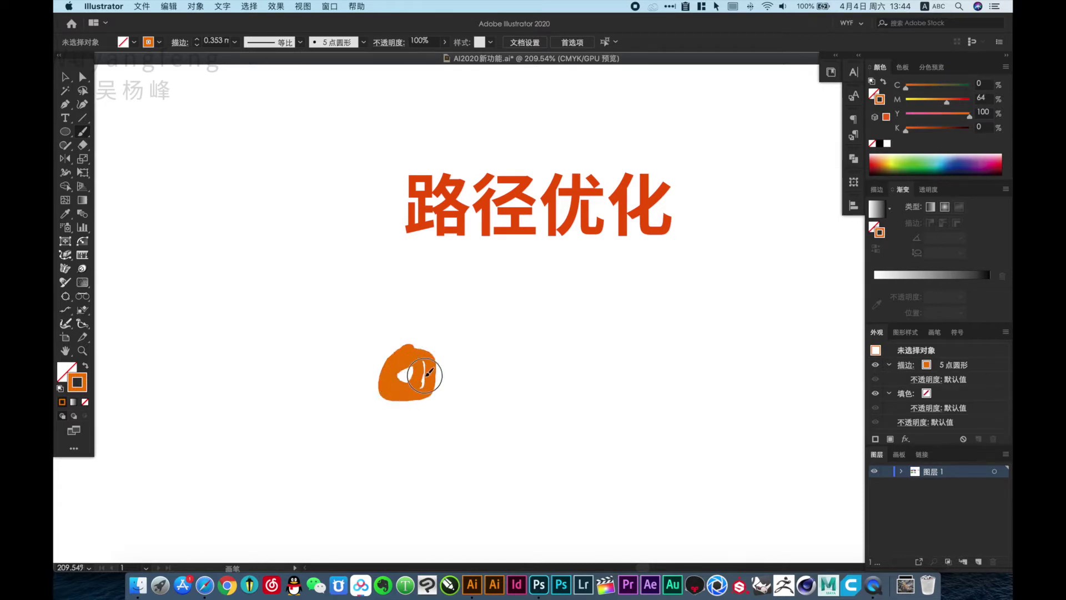
pyautogui.moveTo(561, 356)
pyautogui.mouseDown()
pyautogui.moveTo(547, 386)
pyautogui.moveTo(564, 384)
pyautogui.moveTo(585, 357)
pyautogui.moveTo(554, 362)
pyautogui.moveTo(572, 368)
pyautogui.moveTo(544, 376)
pyautogui.moveTo(542, 362)
pyautogui.mouseUp()
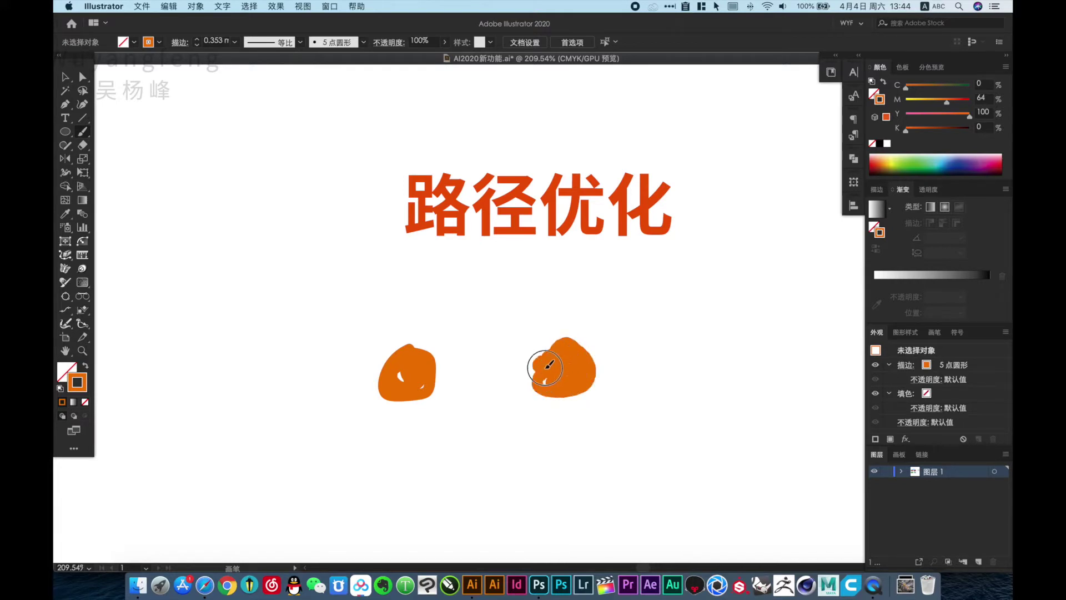
pyautogui.click(465, 387)
pyautogui.moveTo(467, 393); pyautogui.dragTo(515, 382)
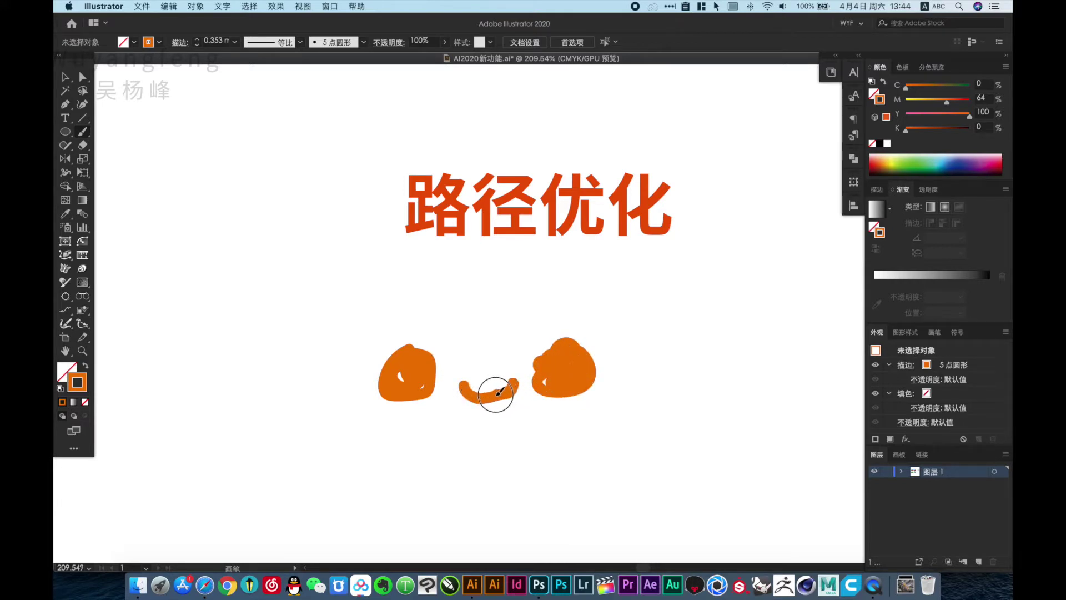
# - Marquee-select the painted strokes and delete the small stray stroke
pyautogui.press('v')
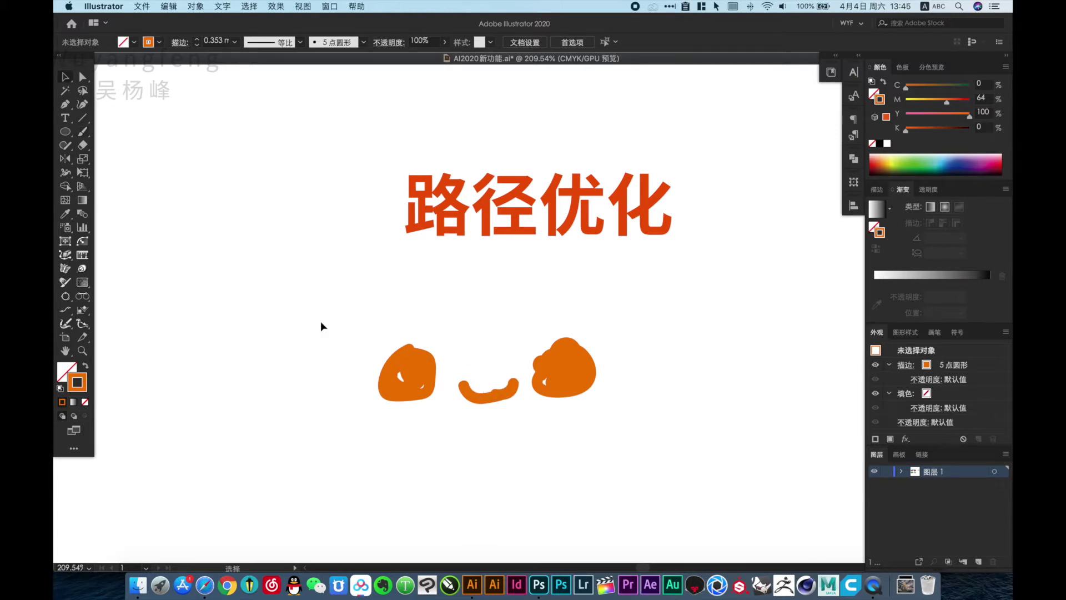
pyautogui.moveTo(321, 326); pyautogui.dragTo(657, 455)
pyautogui.click(381, 341)
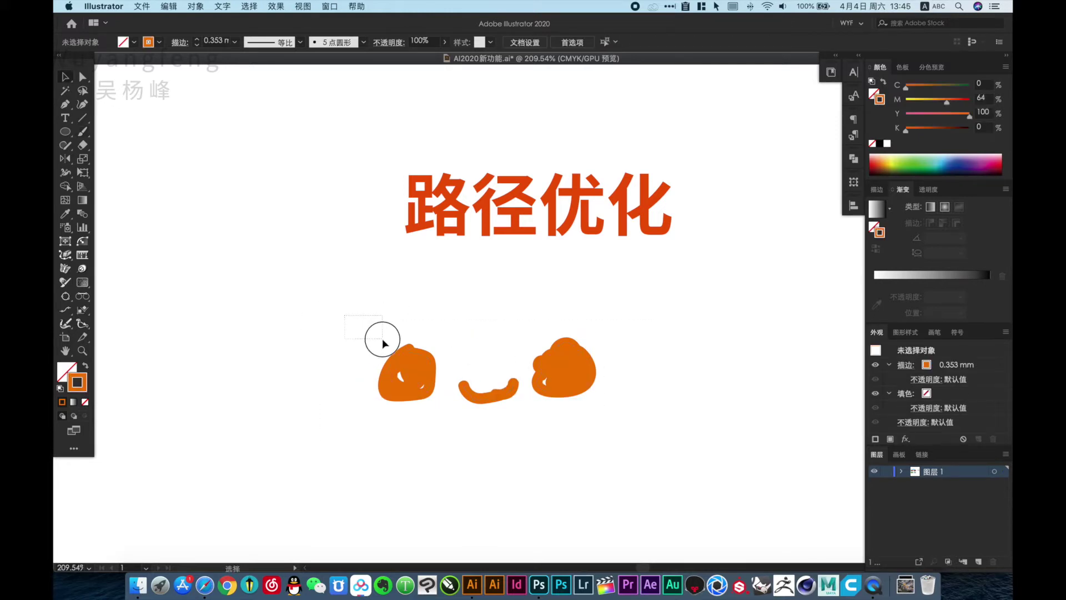
pyautogui.press('Delete')
# - Group the three orange strokes, swap fill and stroke, and Unite them into solid shapes
pyautogui.moveTo(629, 465); pyautogui.dragTo(643, 464)
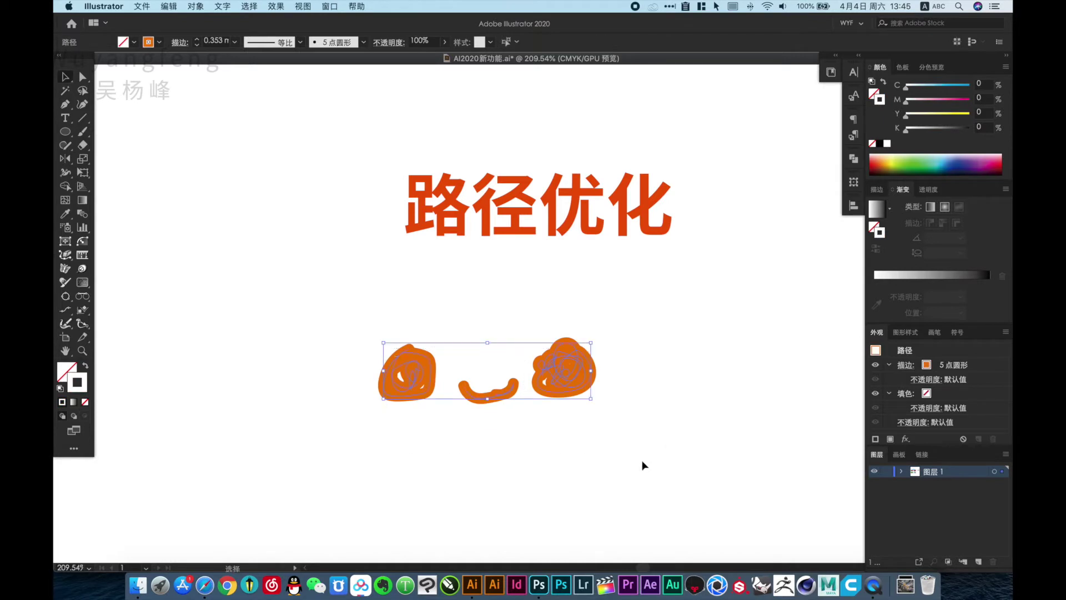
pyautogui.click(189, 8)
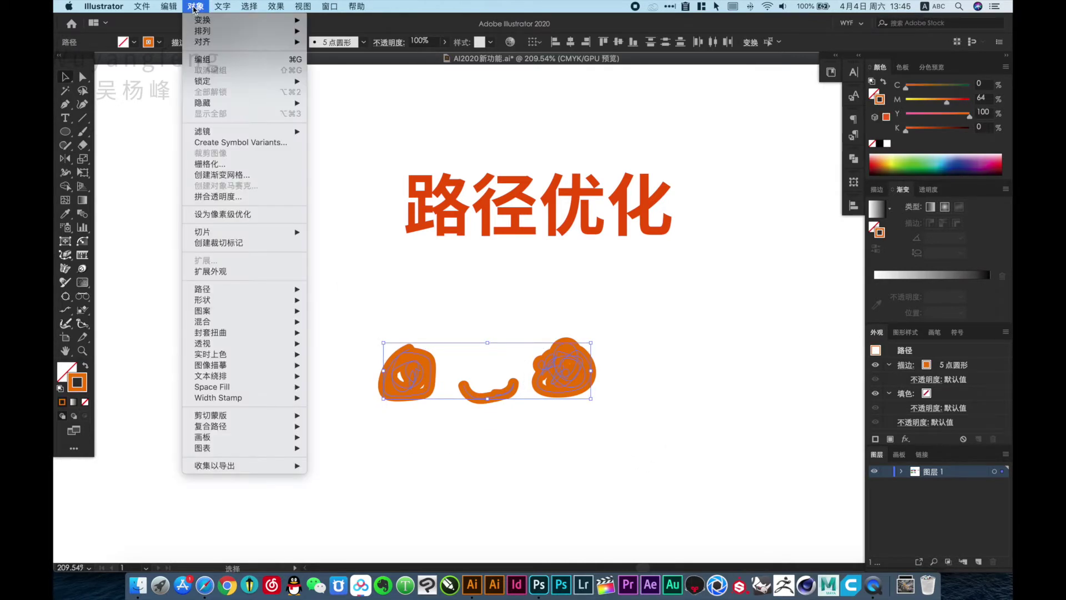
pyautogui.click(234, 273)
pyautogui.hotkey('shift', 'x')
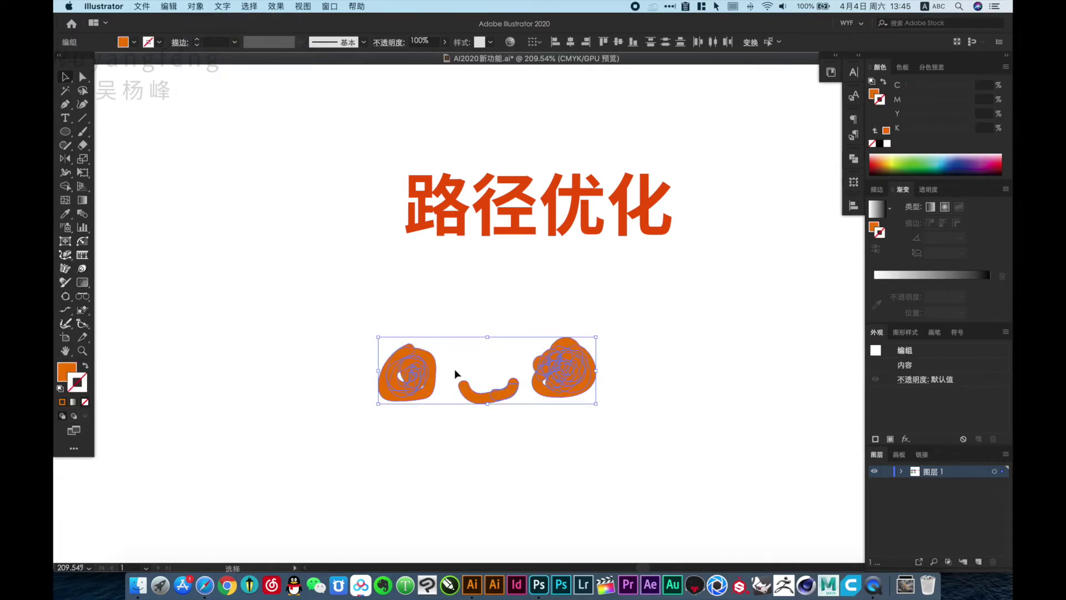
pyautogui.click(851, 161)
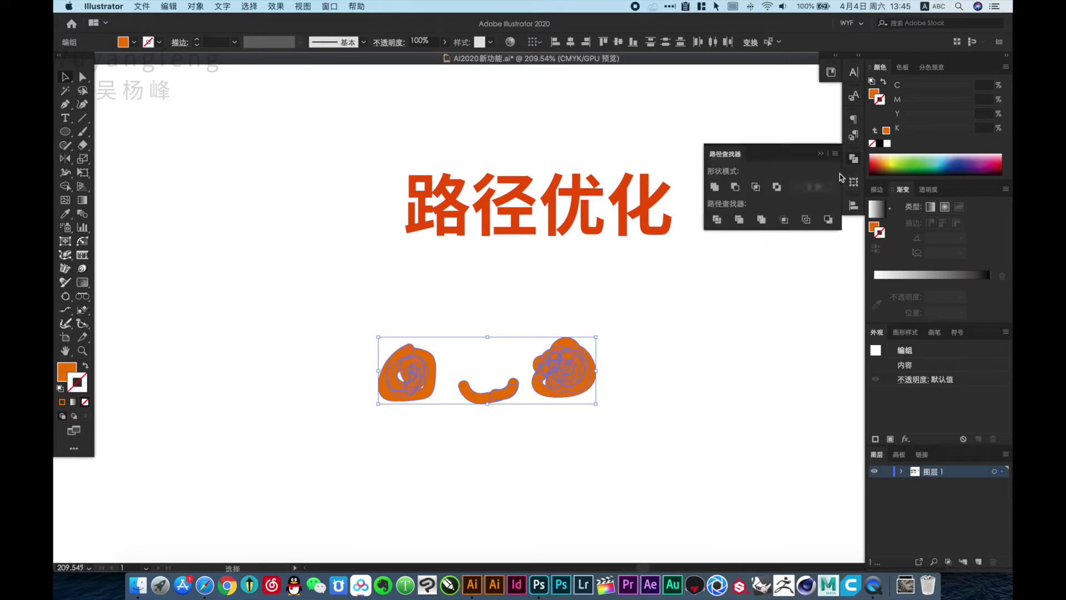
pyautogui.click(717, 219)
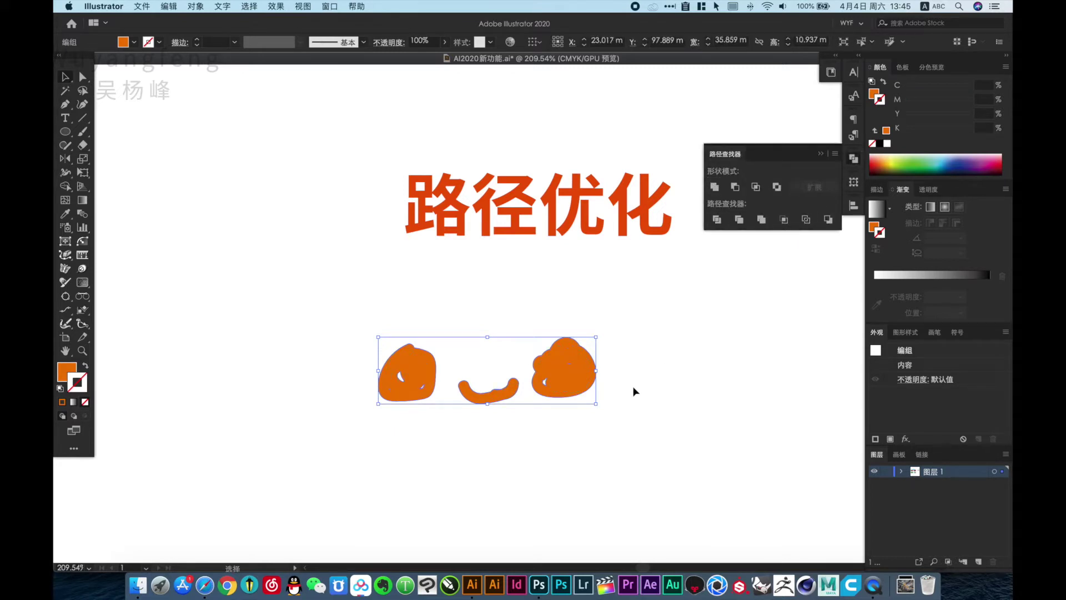
# - Zoom in and apply Simplify to the orange shapes at an amount of 38
pyautogui.moveTo(543, 417); pyautogui.dragTo(622, 441)
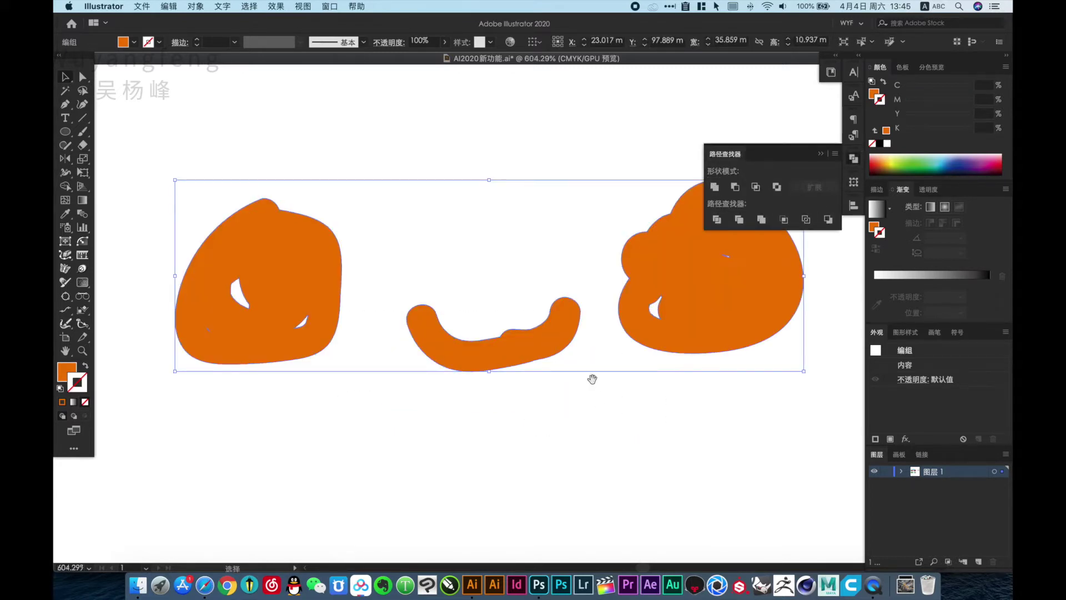
pyautogui.moveTo(466, 368); pyautogui.dragTo(460, 425)
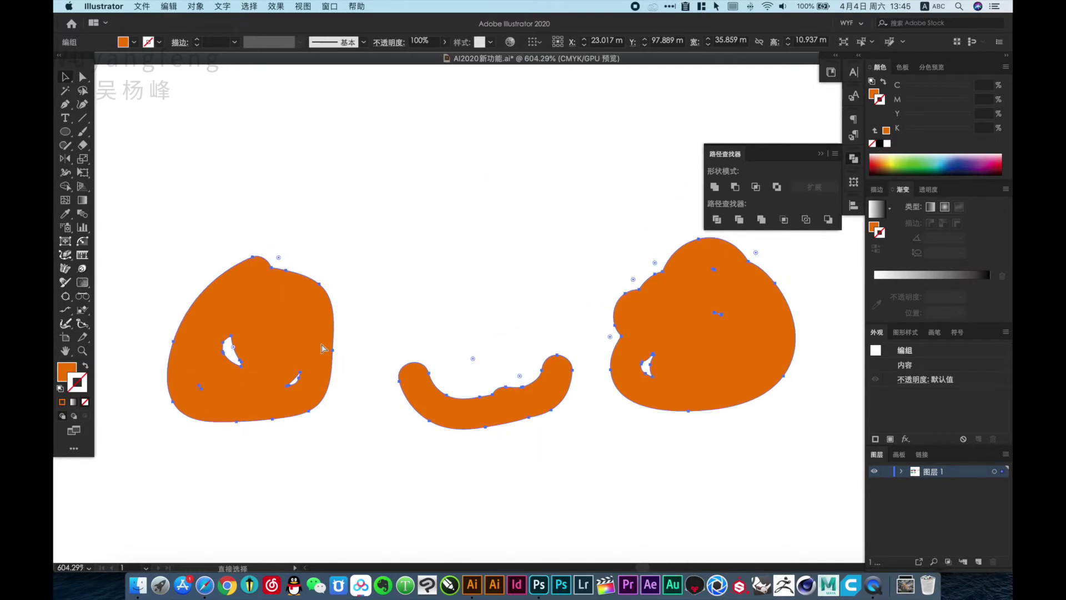
pyautogui.press('v')
pyautogui.click(202, 8)
pyautogui.moveTo(203, 289)
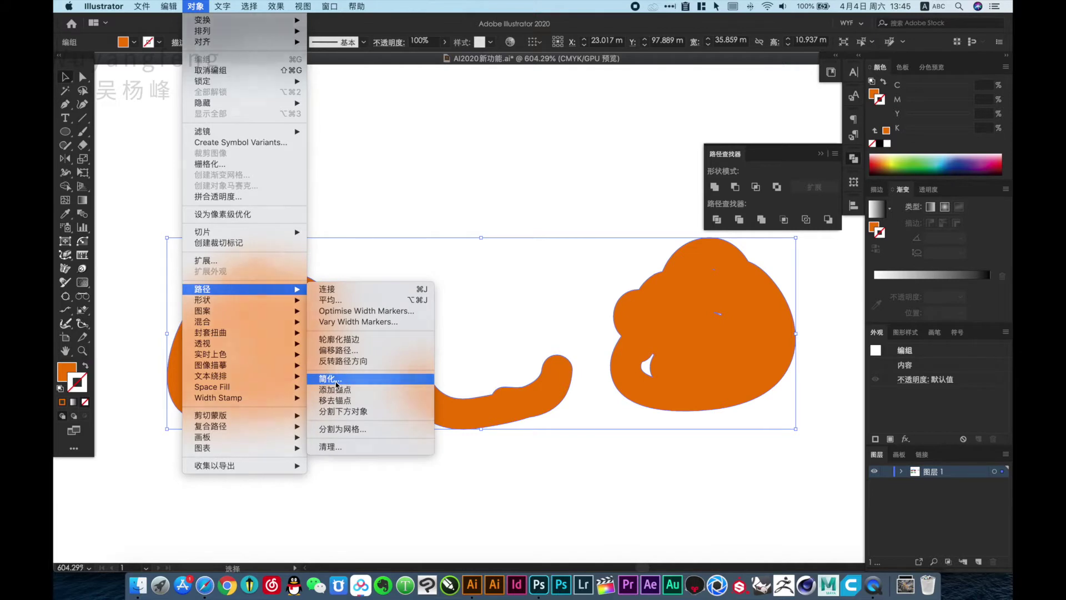
pyautogui.click(336, 382)
pyautogui.moveTo(521, 327)
pyautogui.mouseDown()
pyautogui.moveTo(487, 326)
pyautogui.moveTo(532, 329)
pyautogui.mouseUp()
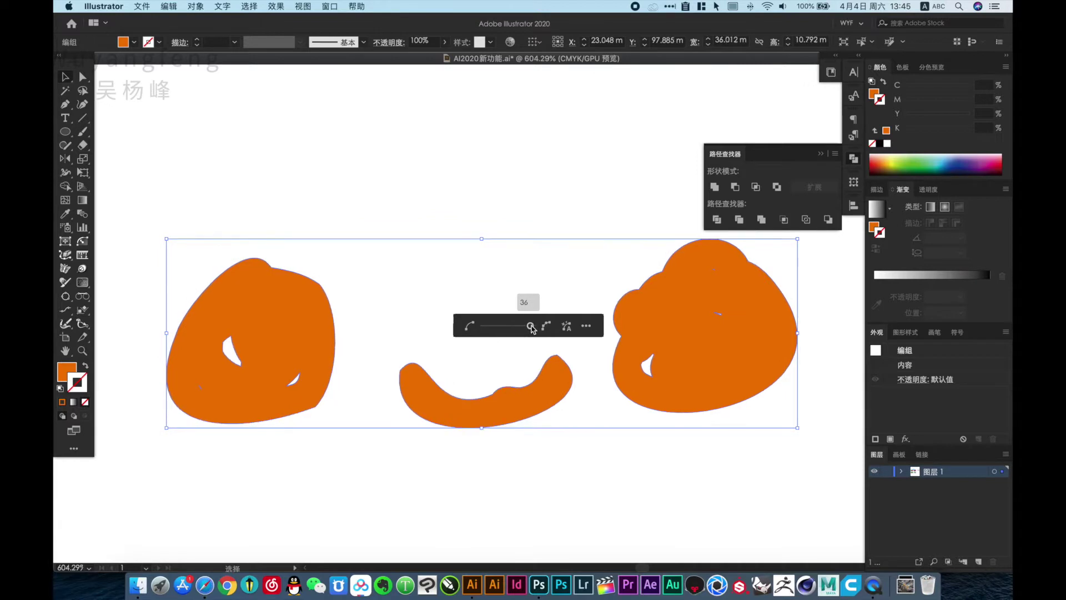
pyautogui.moveTo(532, 328); pyautogui.dragTo(534, 327)
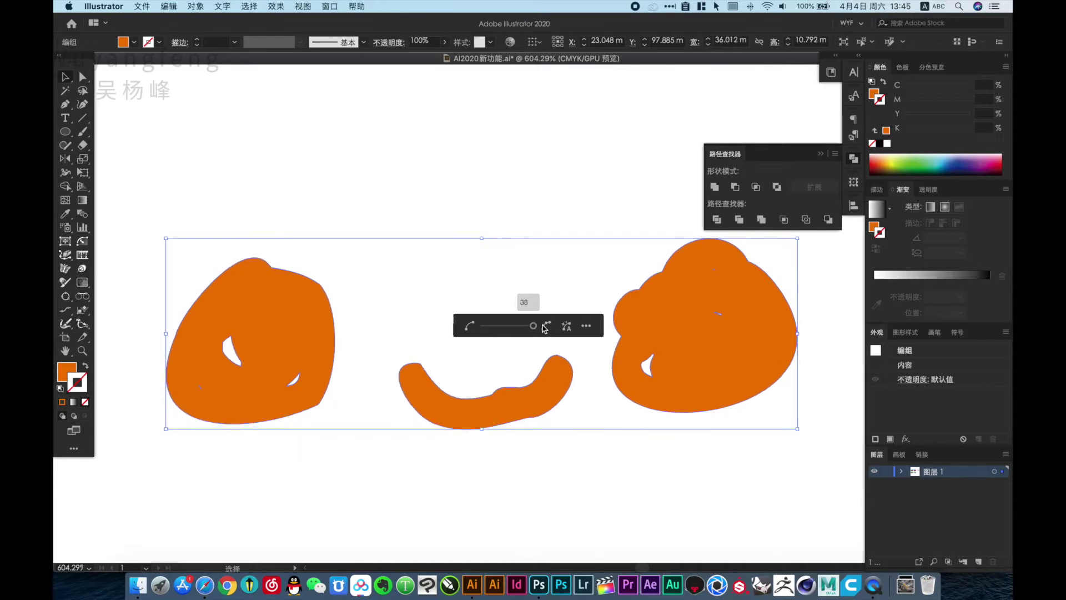
pyautogui.click(471, 183)
pyautogui.scroll(-3, 497, 361)
# - Duplicate the orange face below and simplify the copy from 34 to 19 points
pyautogui.scroll(2, 487, 281)
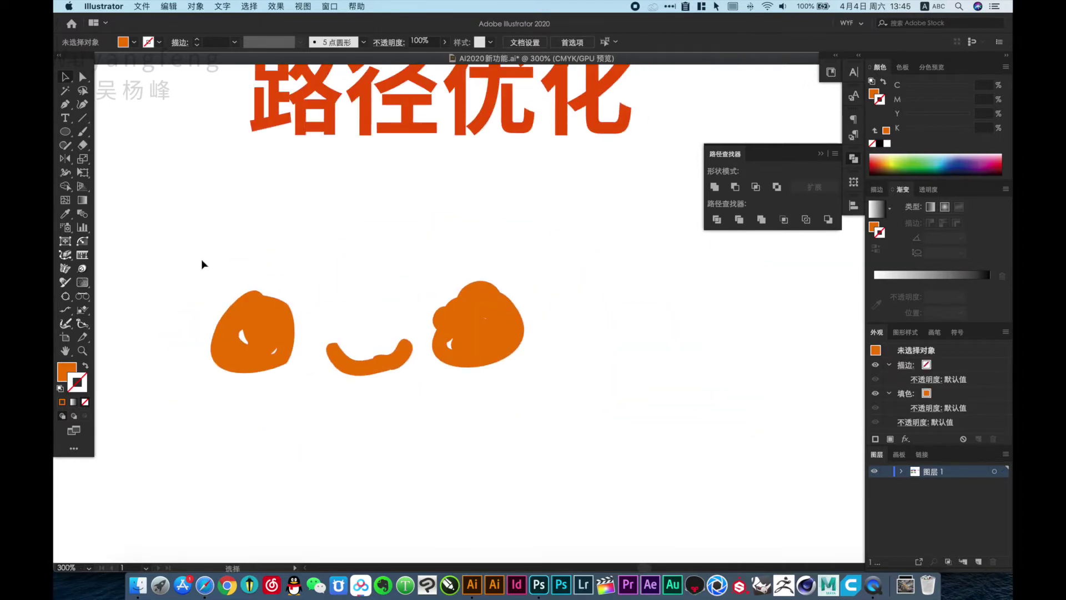
pyautogui.moveTo(201, 264); pyautogui.dragTo(583, 428)
pyautogui.moveTo(466, 336); pyautogui.dragTo(466, 484)
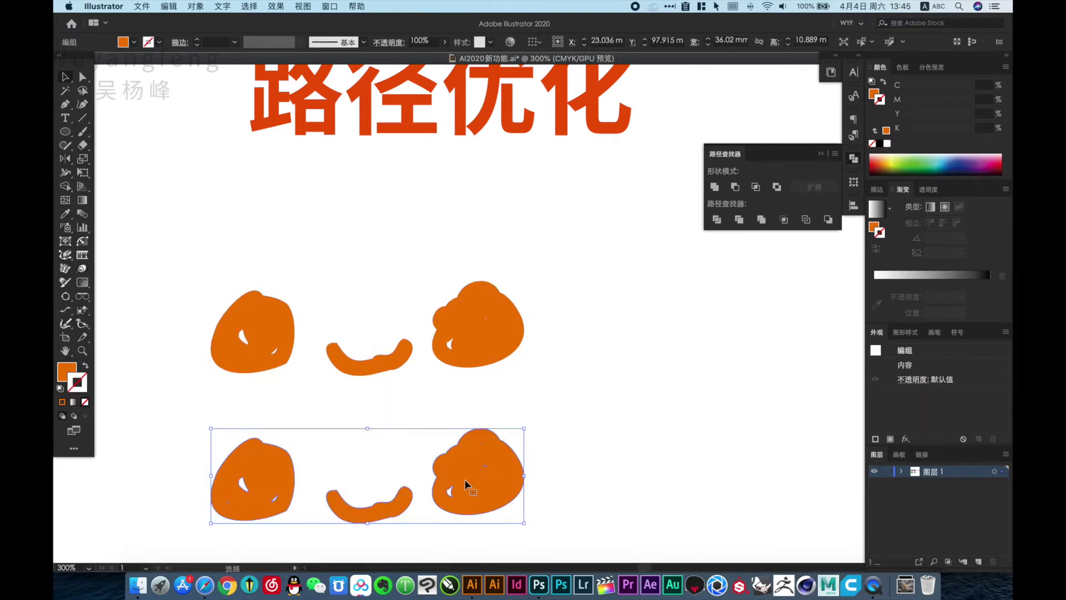
pyautogui.click(194, 6)
pyautogui.moveTo(202, 289)
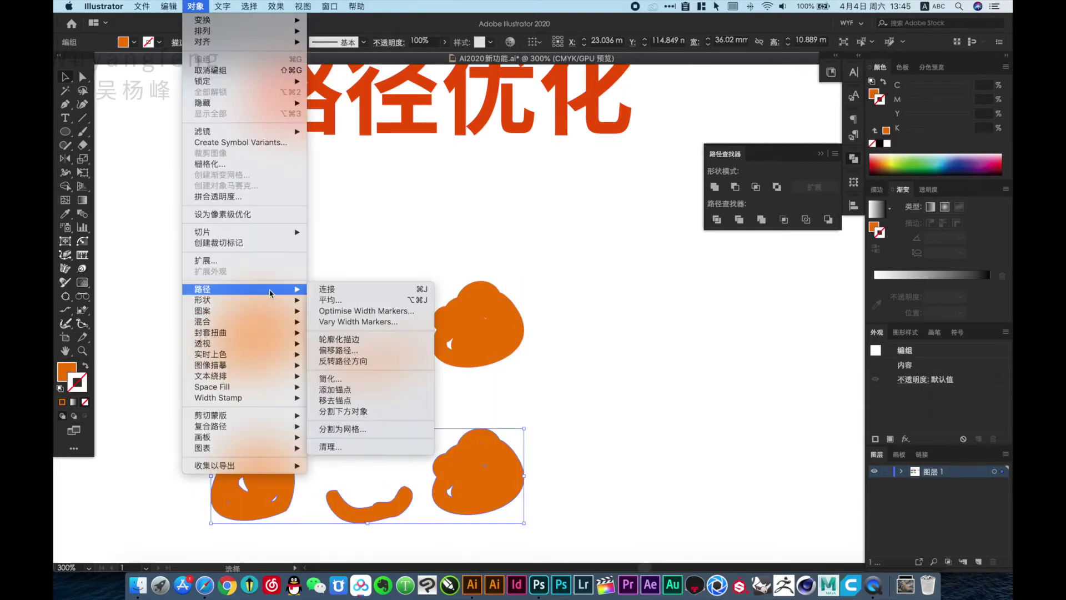
pyautogui.click(341, 382)
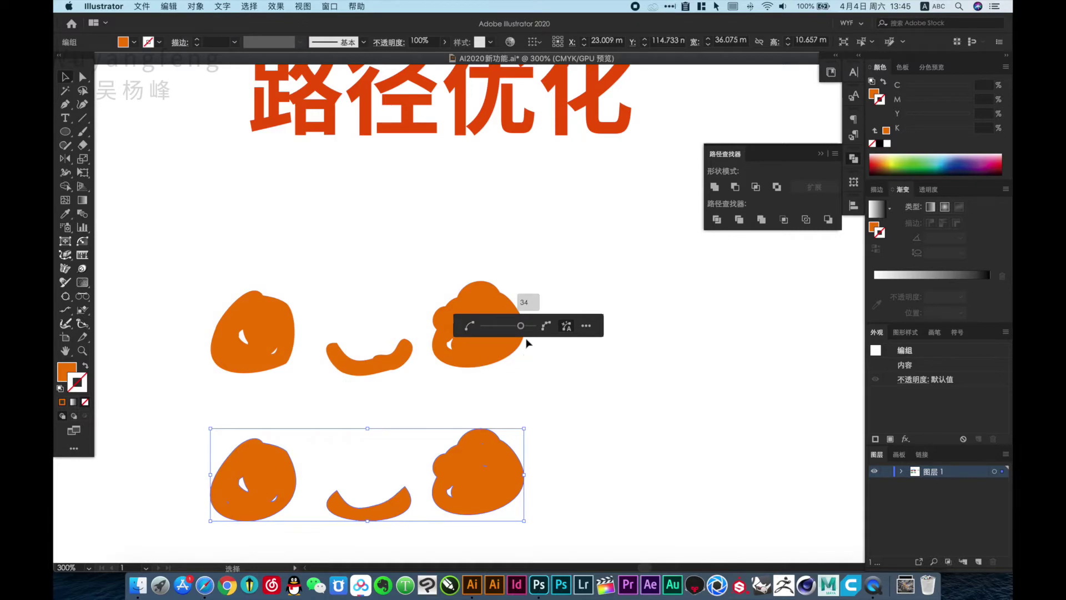
pyautogui.moveTo(498, 332); pyautogui.dragTo(494, 332)
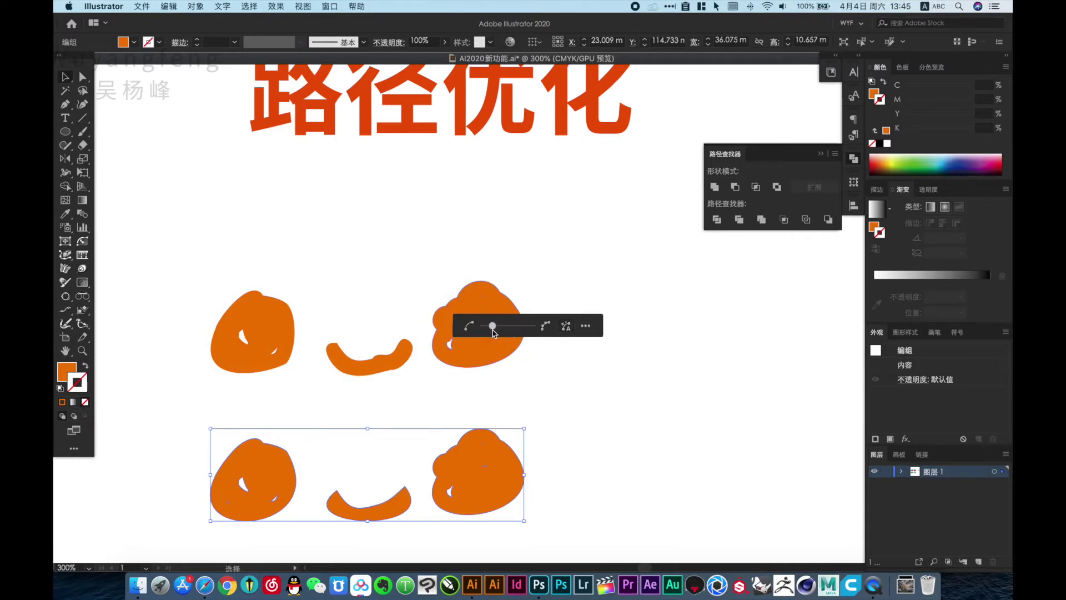
pyautogui.click(590, 434)
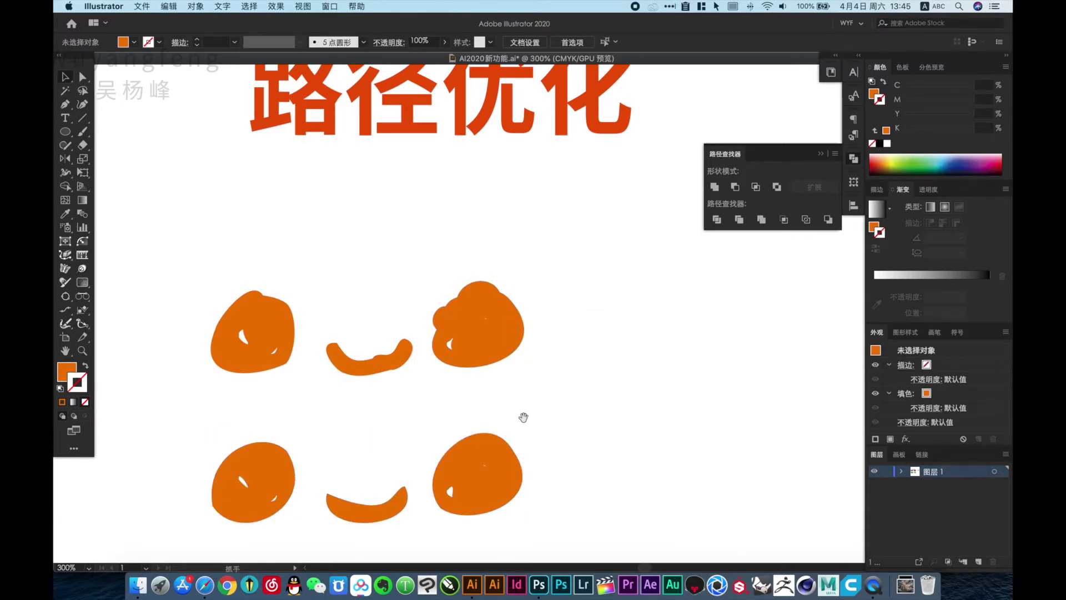
# - Direct-select all six shapes and zoom in to compare their anchor points
pyautogui.scroll(-4, 383, 309)
pyautogui.hscroll(-3, 383, 310)
pyautogui.press('a')
pyautogui.moveTo(299, 173); pyautogui.dragTo(552, 431)
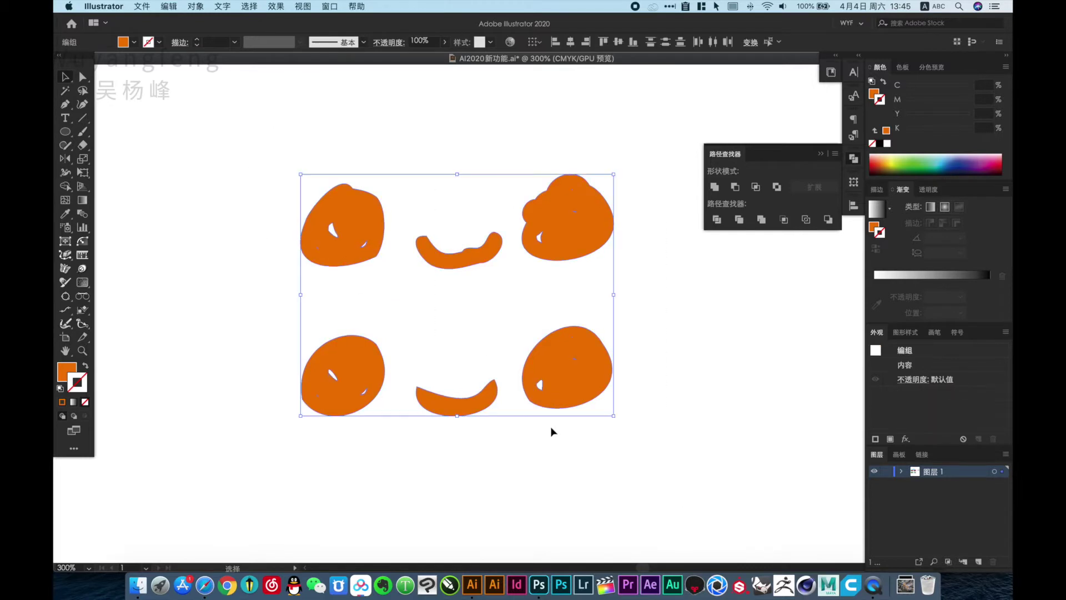
pyautogui.press('space')
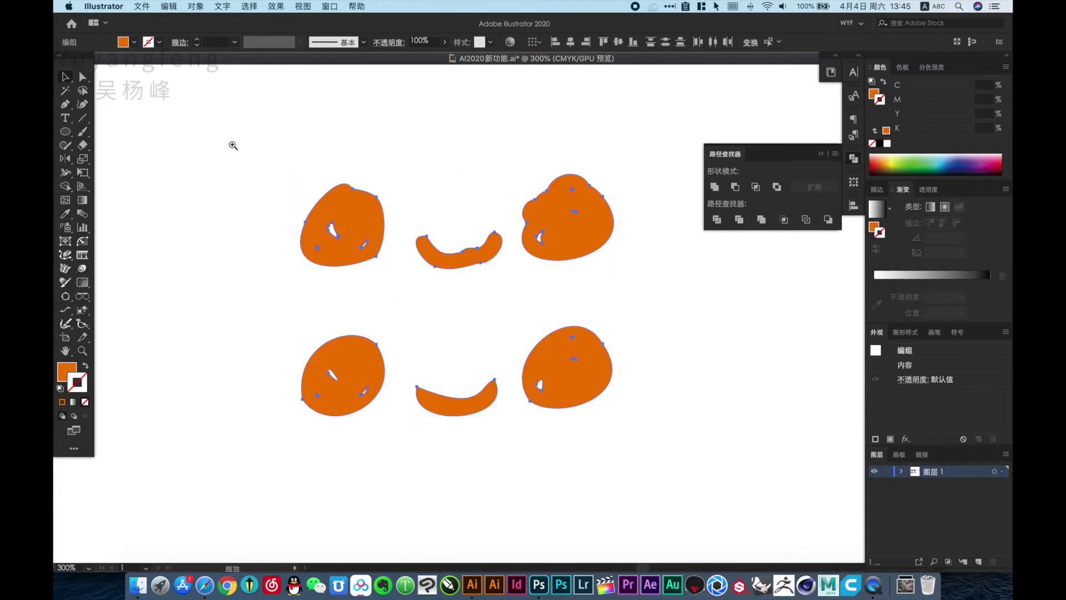
pyautogui.moveTo(234, 146); pyautogui.dragTo(635, 435)
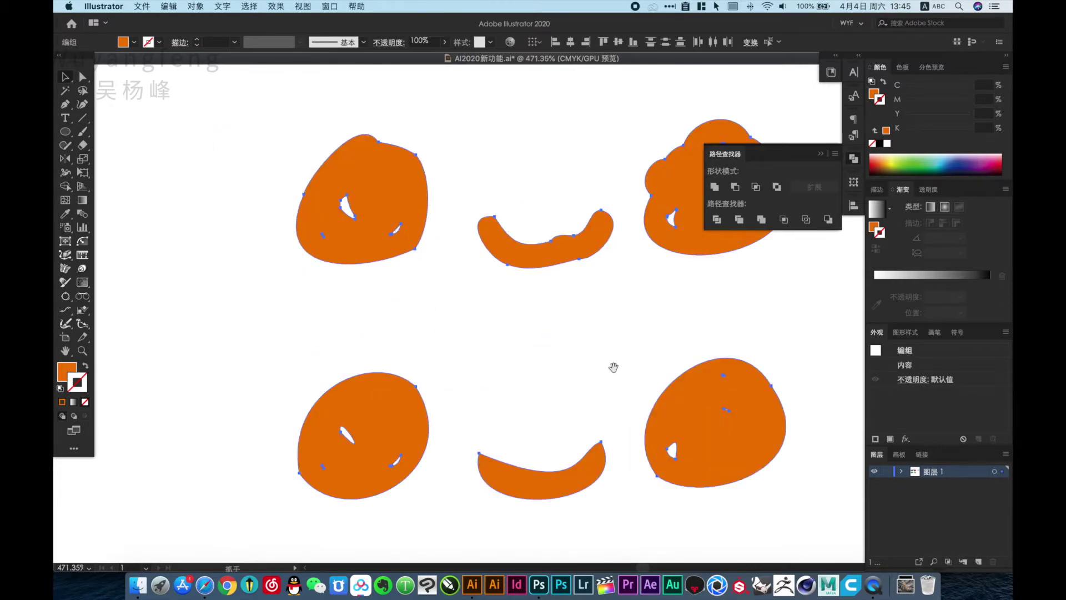
pyautogui.click(857, 163)
pyautogui.press('a')
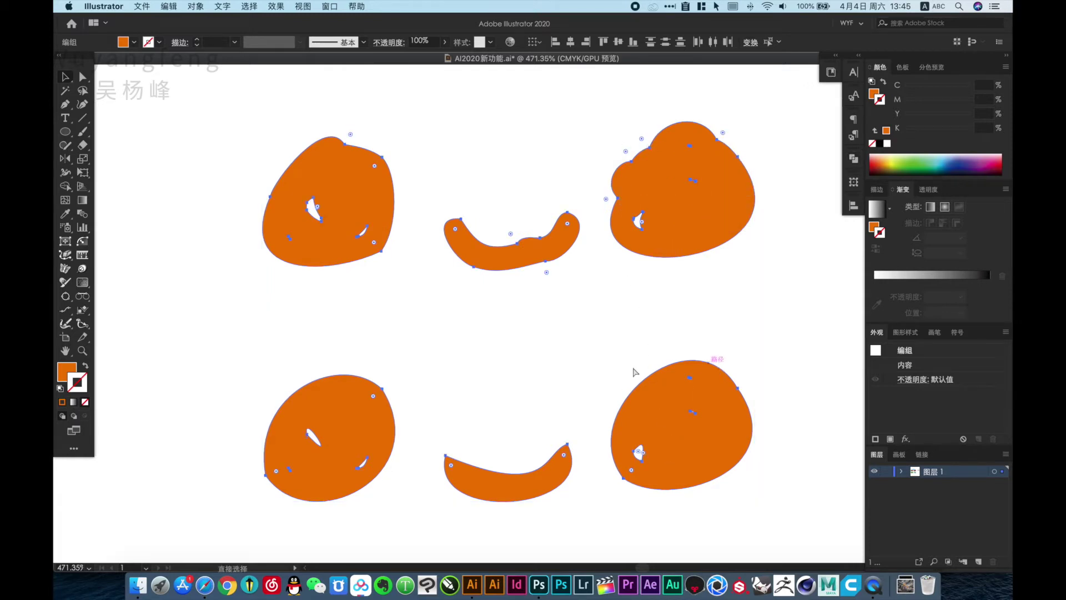
# - Zoom out and pan so the 多点渐变 heading and the shapes are visible
pyautogui.keyDown('alt'); pyautogui.click(526, 361); pyautogui.keyUp('alt')
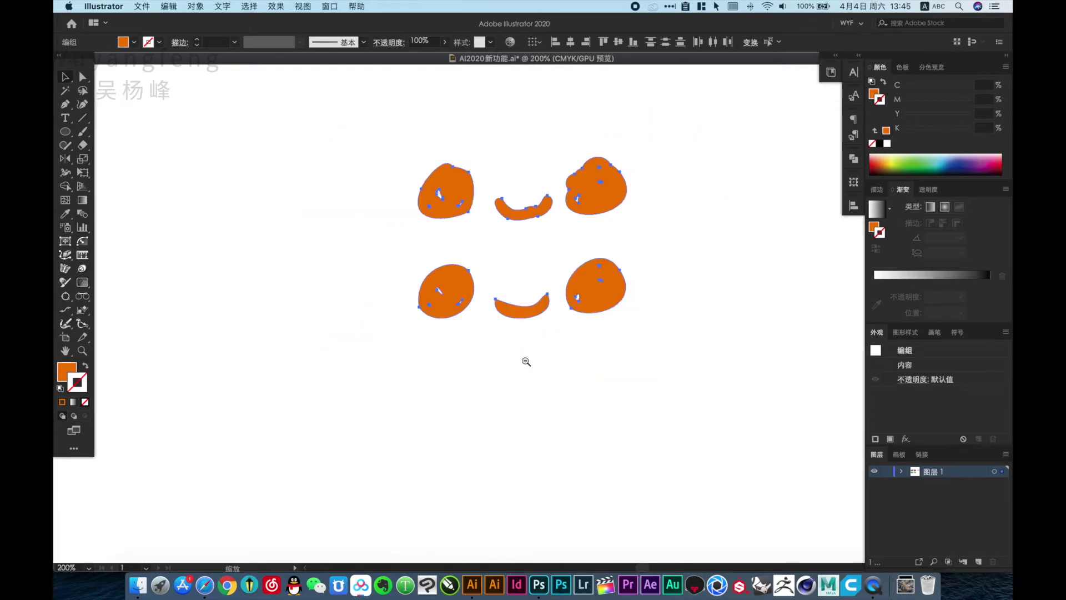
pyautogui.moveTo(526, 362); pyautogui.dragTo(316, 488)
pyautogui.click(356, 327)
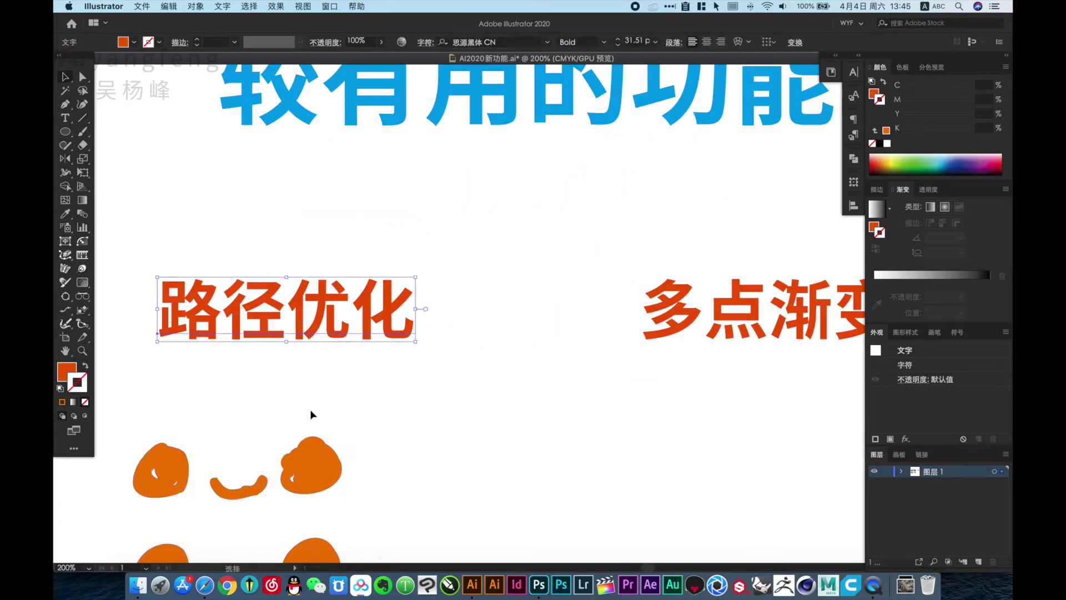
pyautogui.moveTo(500, 399); pyautogui.dragTo(254, 373)
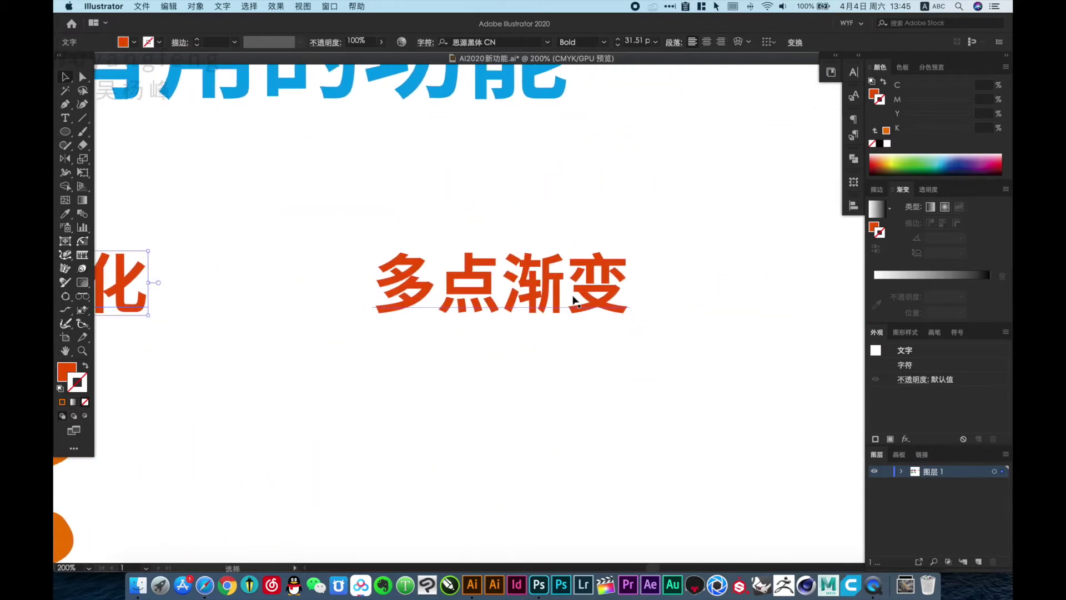
pyautogui.press('super+minus')
pyautogui.scroll(-5, 356, 388)
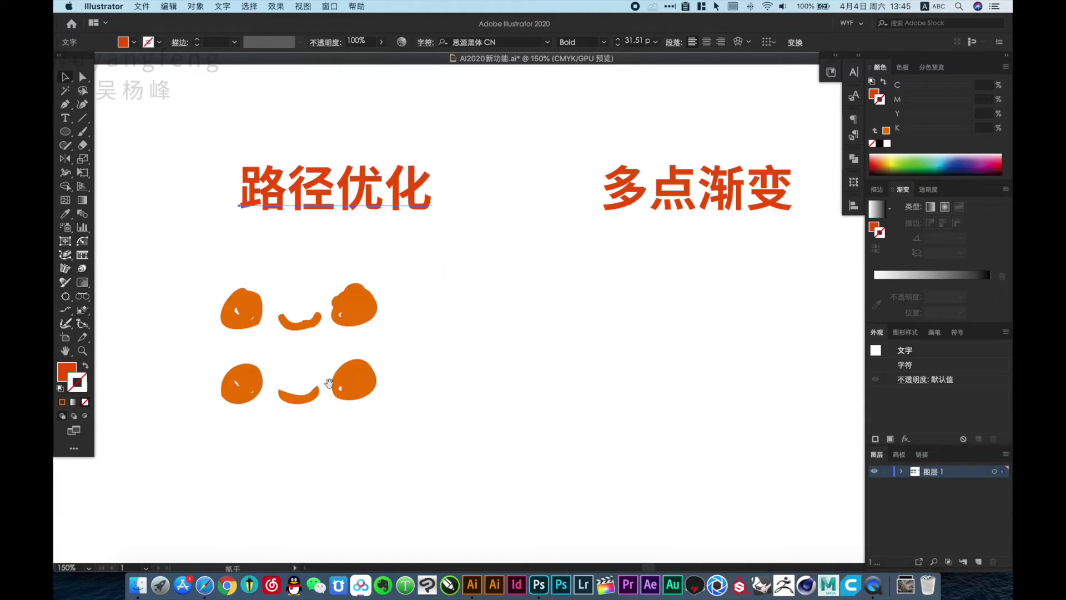
# - Alt-drag a copy of the smoothed group under the 多点渐变 heading
pyautogui.moveTo(231, 340); pyautogui.dragTo(266, 359)
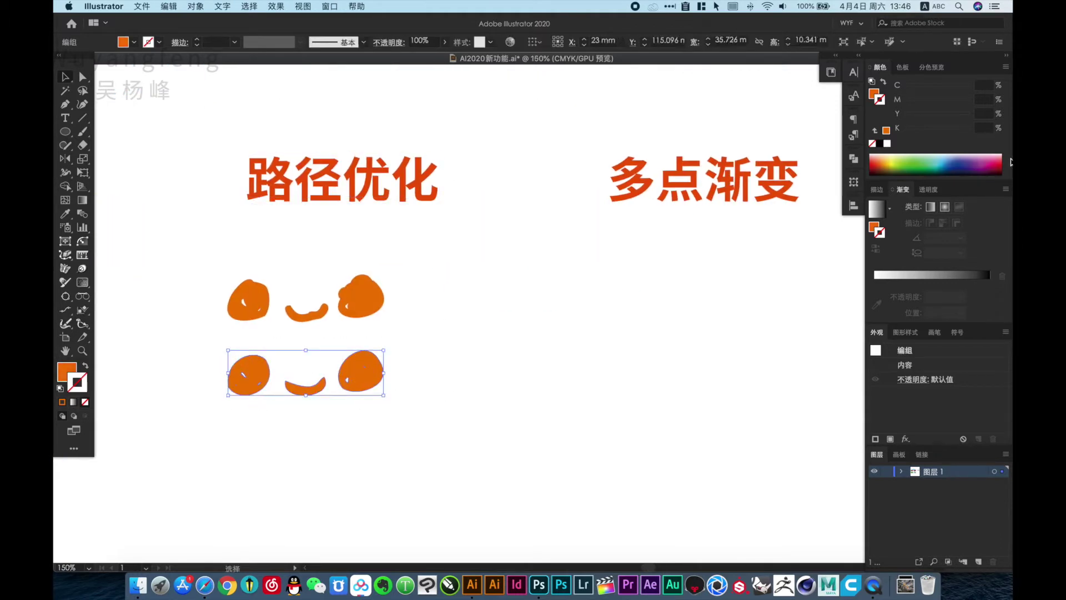
pyautogui.click(856, 160)
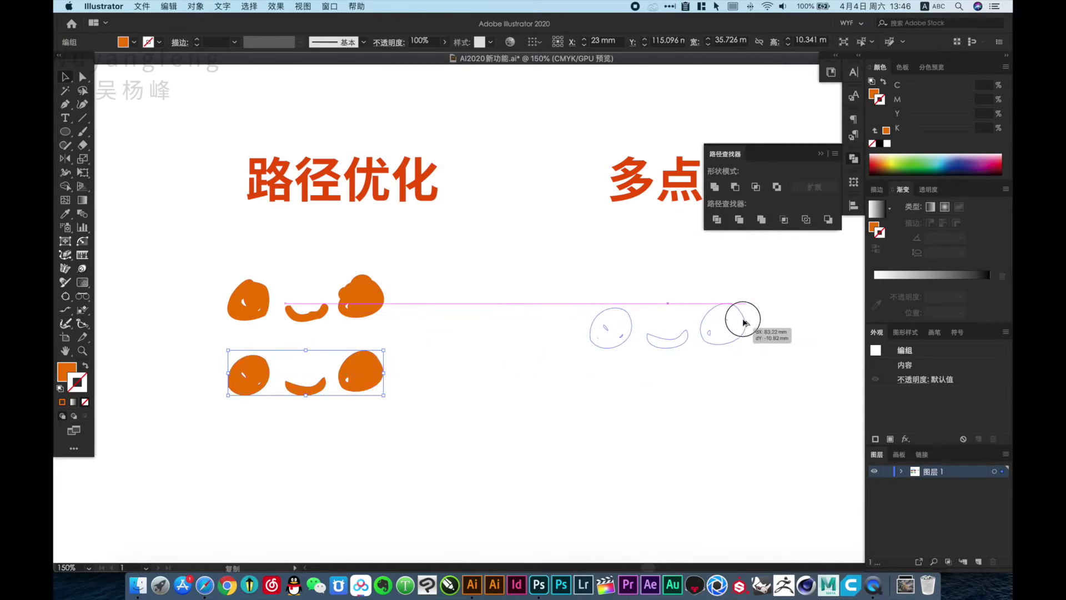
pyautogui.moveTo(369, 380); pyautogui.dragTo(764, 303)
pyautogui.click(769, 345)
pyautogui.moveTo(751, 347); pyautogui.dragTo(583, 380)
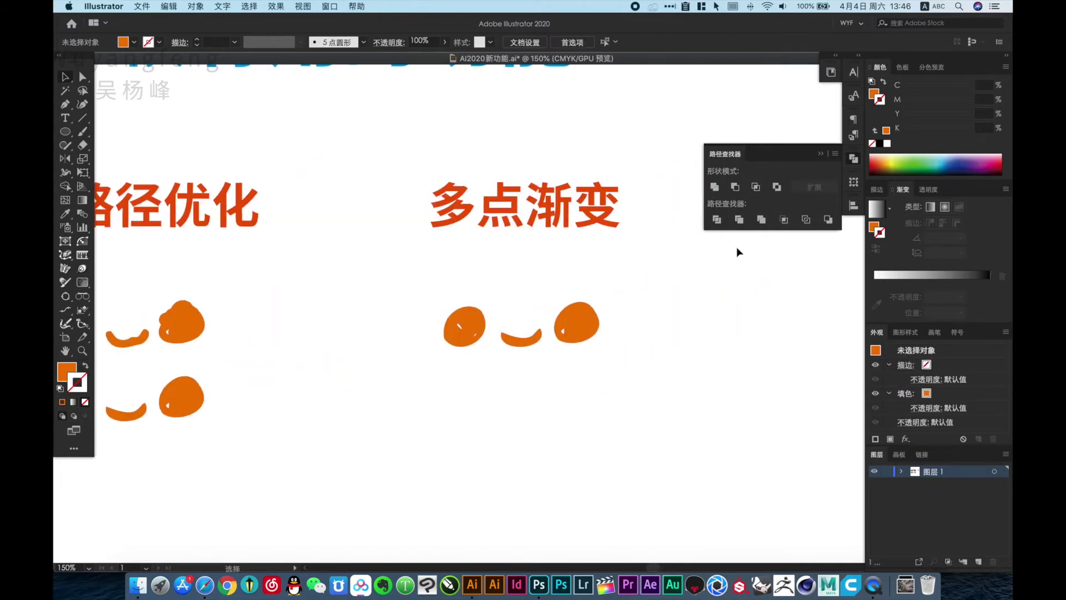
# - Zoom in and delete the copy's left eye and mouth, leaving one blob
pyautogui.moveTo(384, 171); pyautogui.dragTo(628, 391)
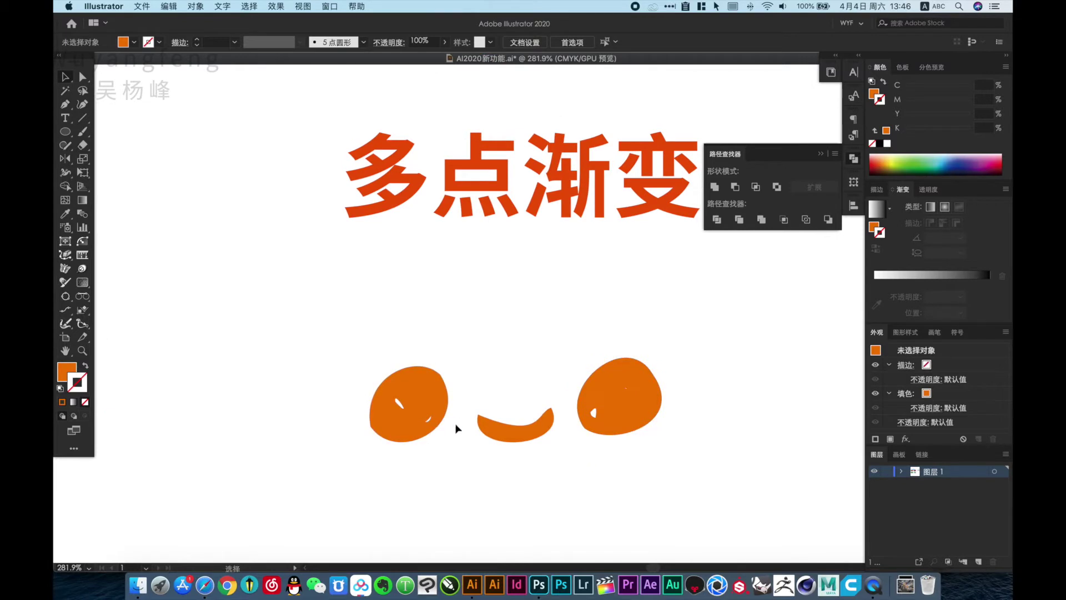
pyautogui.press('a')
pyautogui.moveTo(346, 305); pyautogui.dragTo(566, 484)
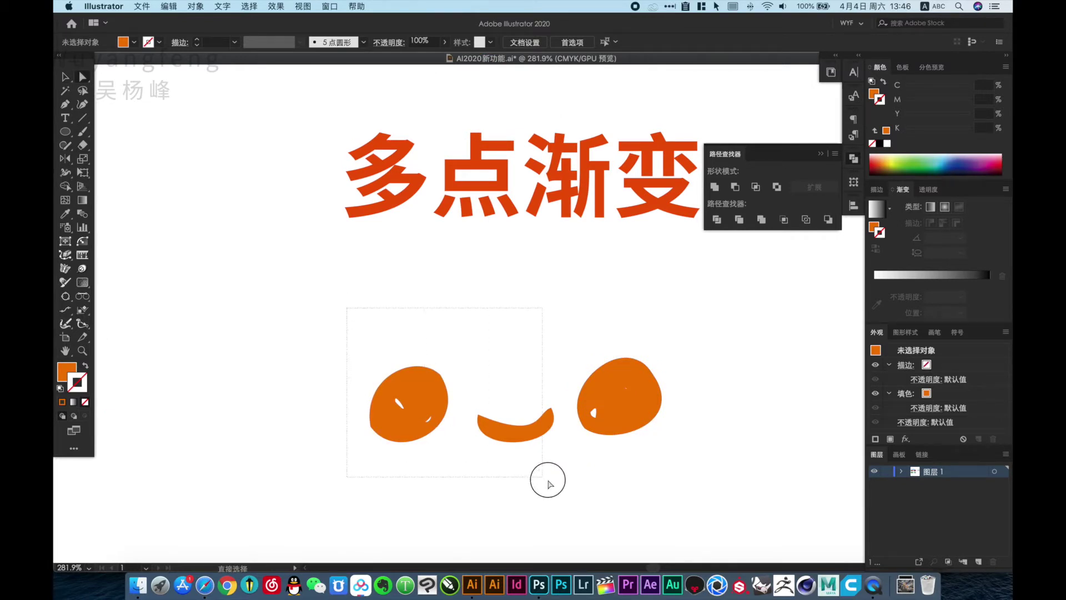
pyautogui.press('Delete')
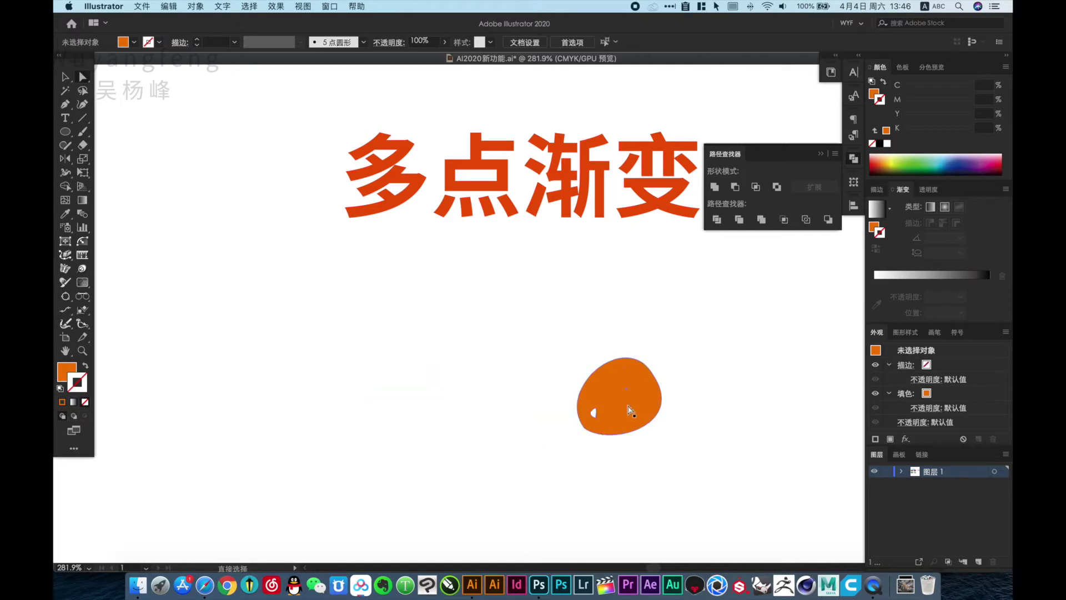
# - Move the blob left, give it a freeform gradient and add a magenta stop on the right
pyautogui.moveTo(628, 410); pyautogui.dragTo(566, 403)
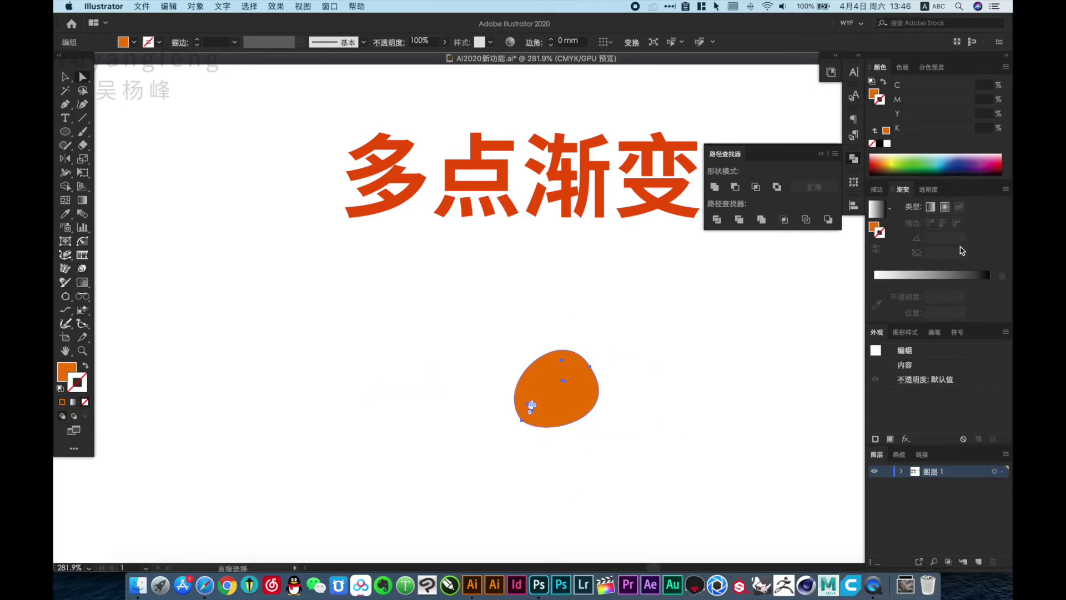
pyautogui.click(876, 227)
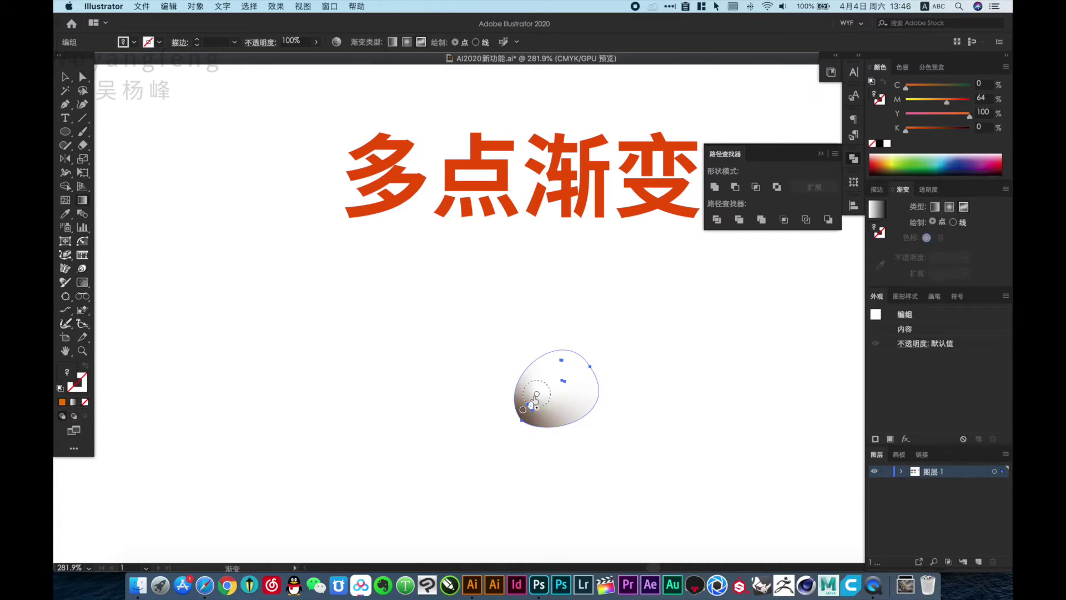
pyautogui.click(583, 395)
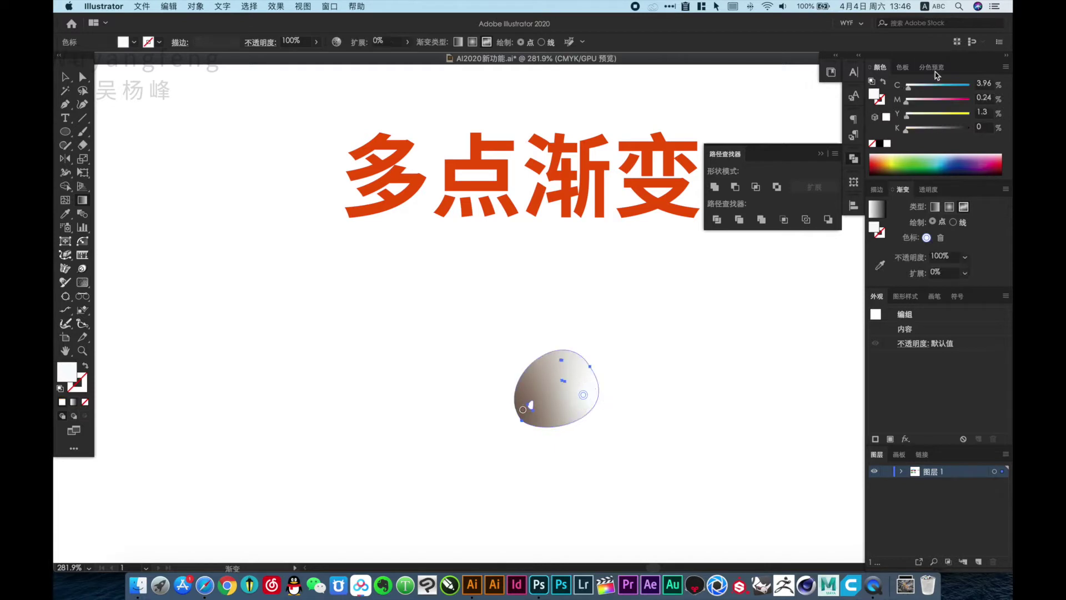
pyautogui.moveTo(961, 101); pyautogui.dragTo(973, 101)
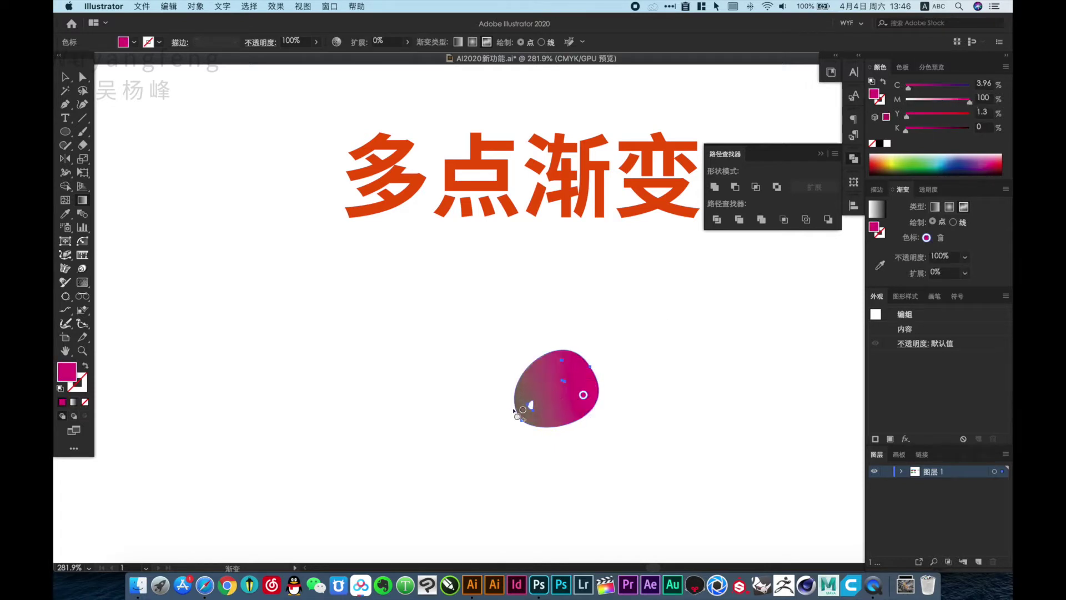
# - Add a cyan stop at the lower left with colour values 100, 0, 12, then nudge it left
pyautogui.click(551, 411)
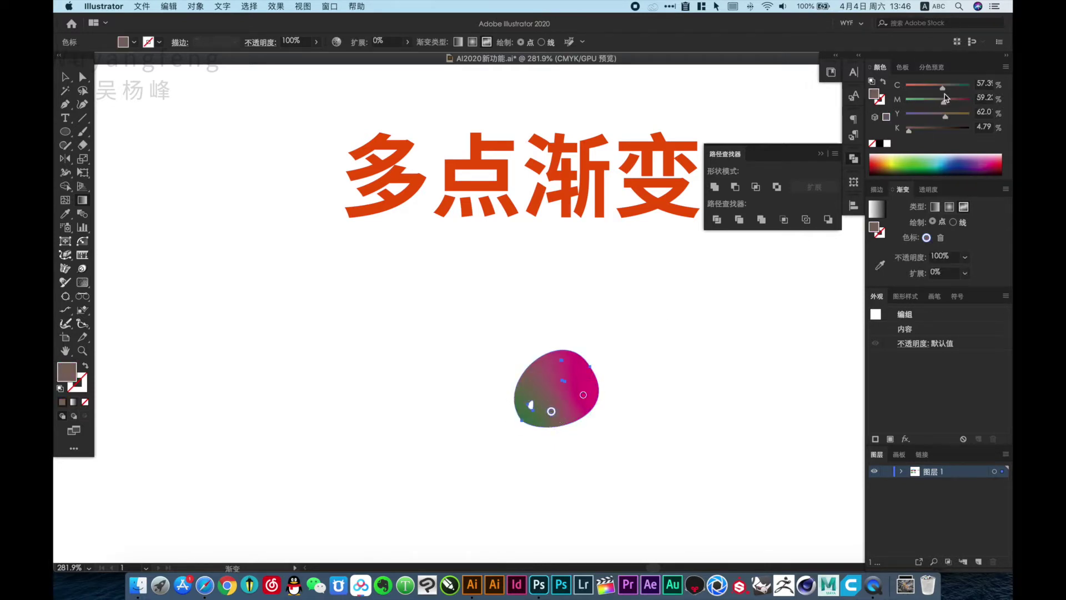
pyautogui.click(976, 88)
pyautogui.write('100')
pyautogui.press('Tab')
pyautogui.write('0')
pyautogui.press('Tab')
pyautogui.write('12')
pyautogui.press('Tab')
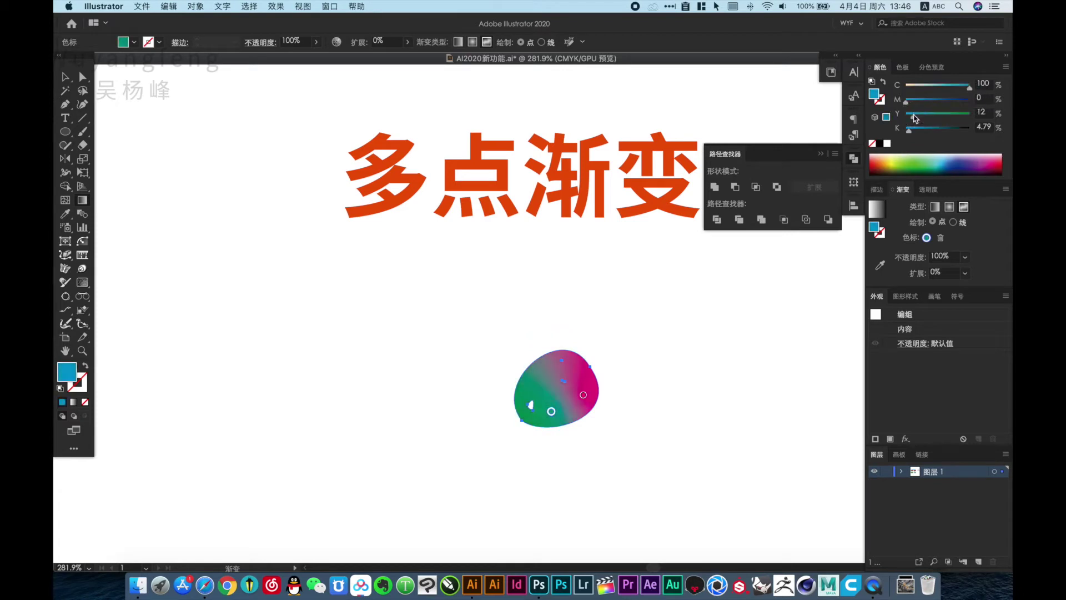
pyautogui.moveTo(551, 412); pyautogui.dragTo(534, 410)
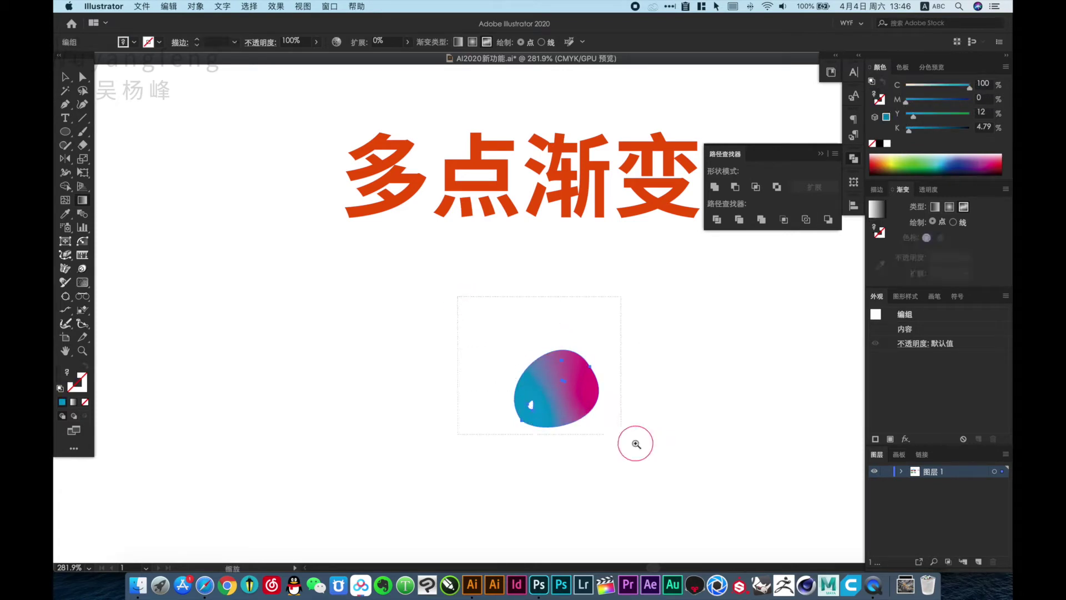
# - Switch the freeform gradient to Lines and add yellow, centre and red stops along a curve
pyautogui.scroll(5, 560, 400)
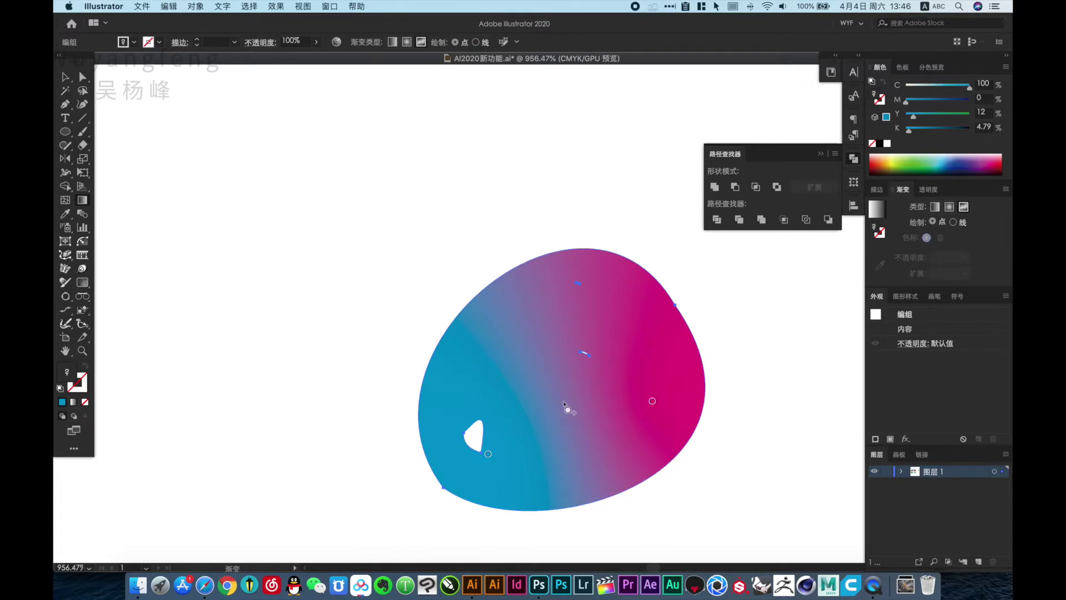
pyautogui.click(953, 222)
pyautogui.click(476, 368)
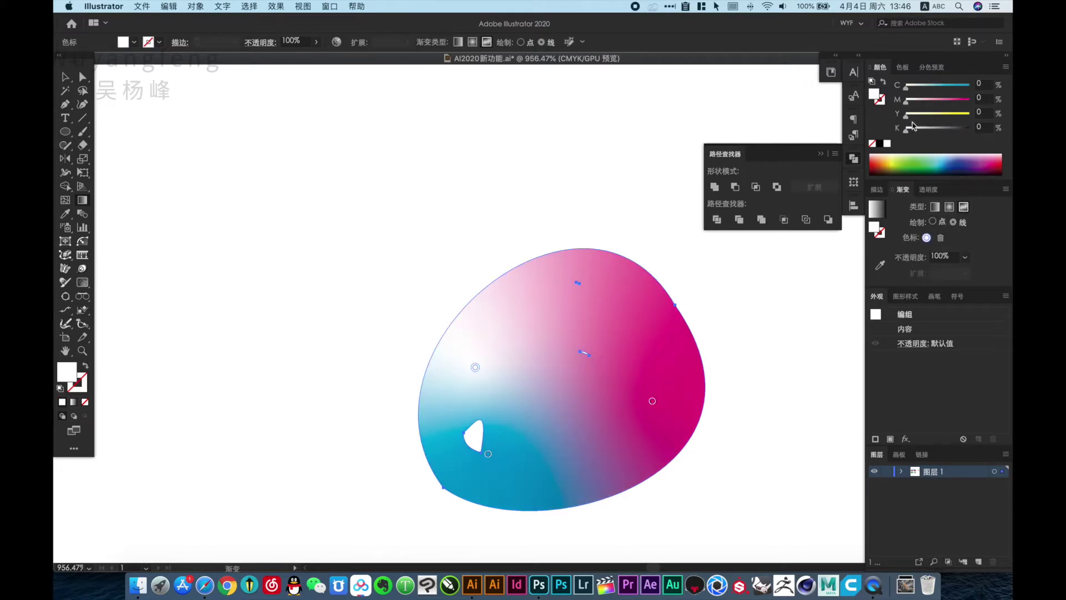
pyautogui.moveTo(960, 114); pyautogui.dragTo(971, 115)
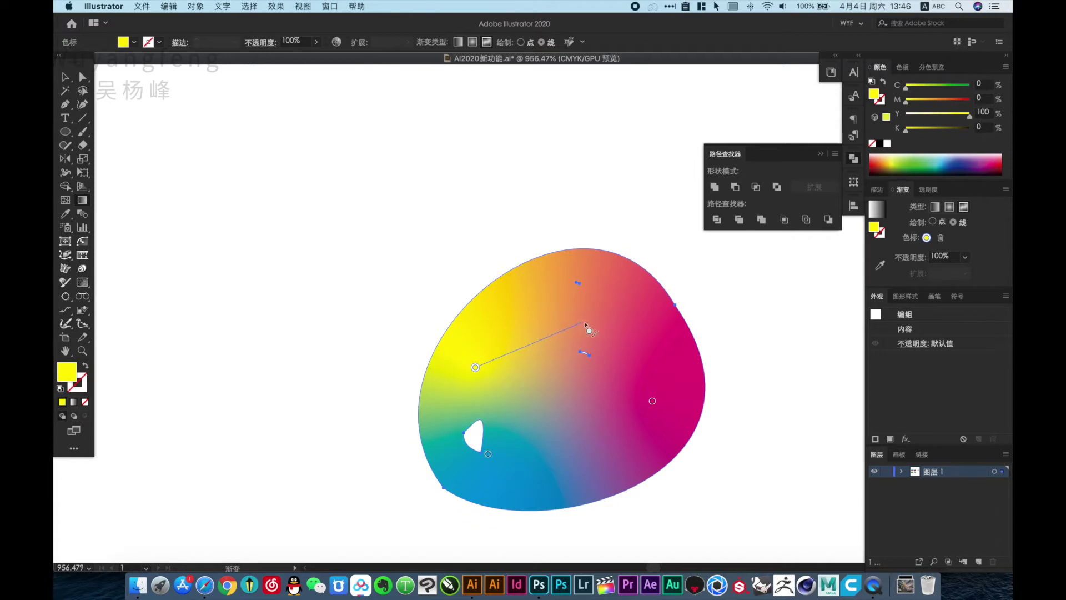
pyautogui.click(952, 87)
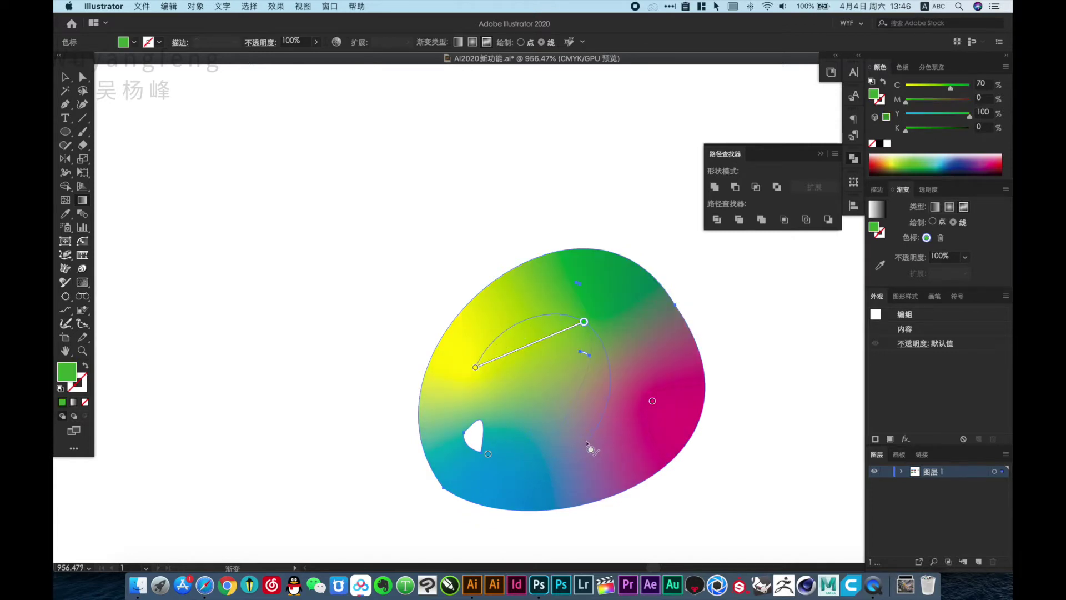
pyautogui.click(573, 456)
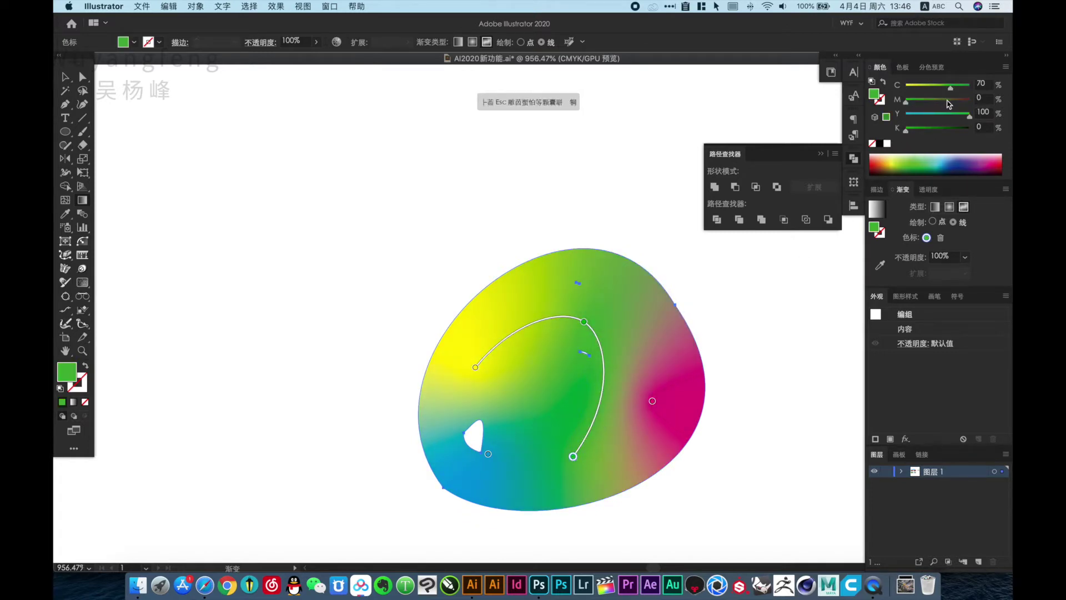
pyautogui.click(873, 164)
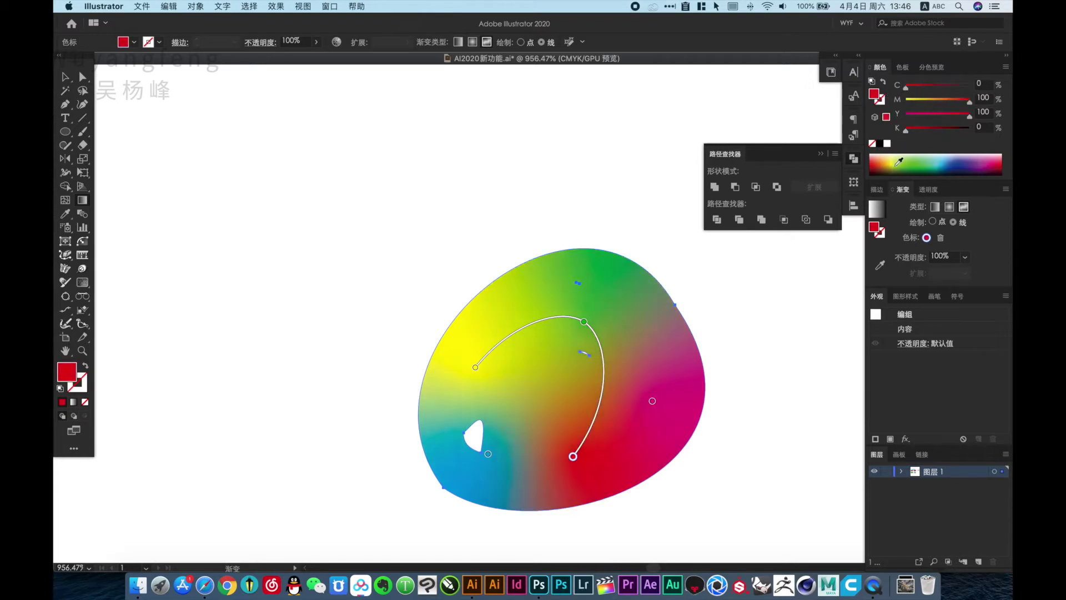
# - Duplicate the rainbow gradient blob to the right
pyautogui.press('v')
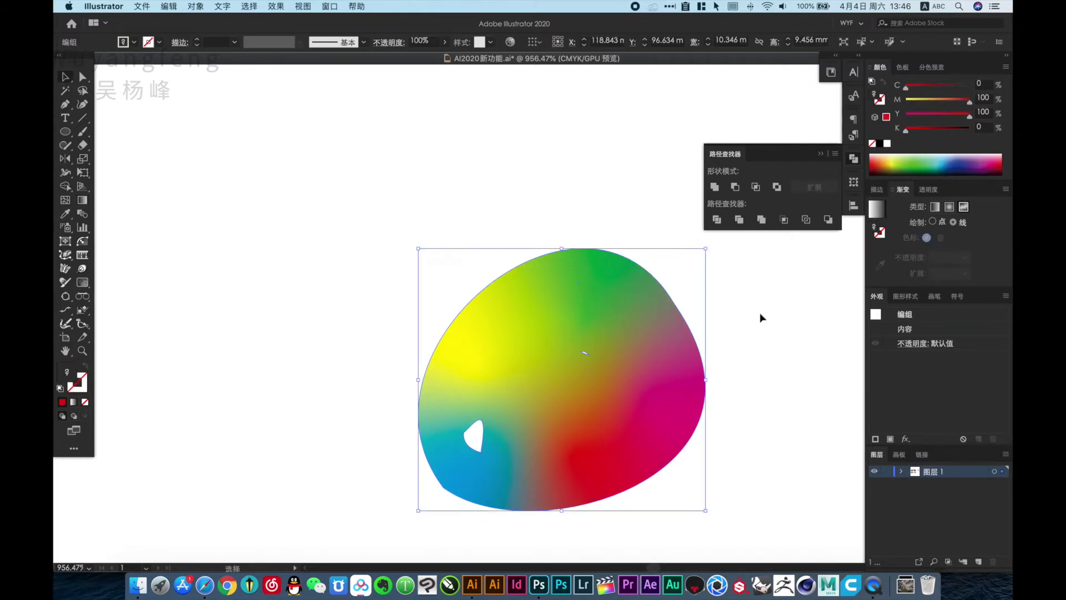
pyautogui.click(761, 316)
pyautogui.scroll(-2, 505, 333)
pyautogui.click(515, 344)
pyautogui.hscroll(5, 499, 333)
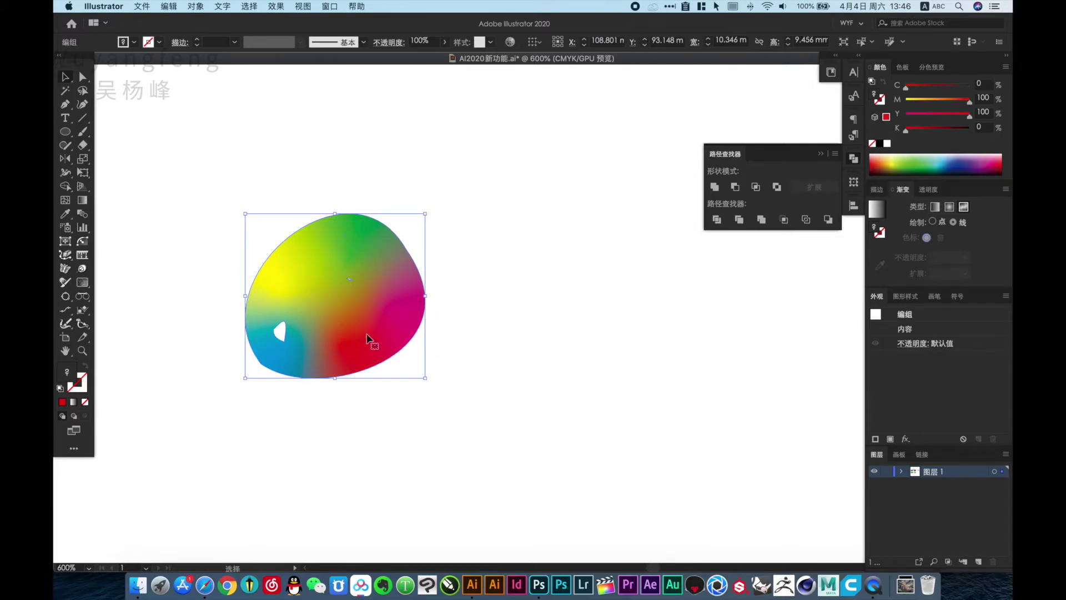
pyautogui.scroll(-2, 438, 333)
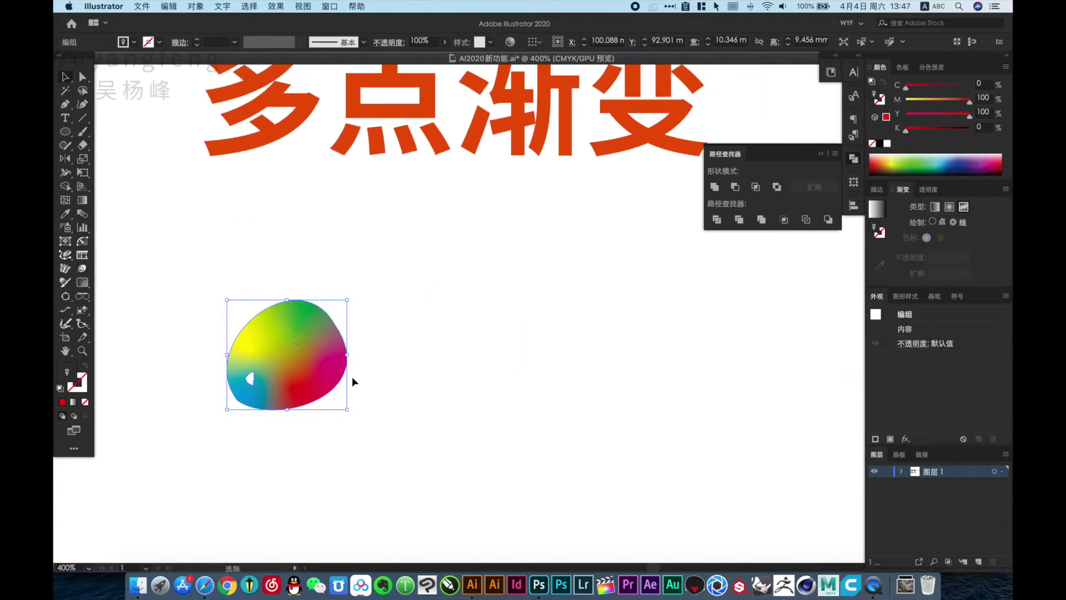
pyautogui.moveTo(304, 378); pyautogui.dragTo(505, 379)
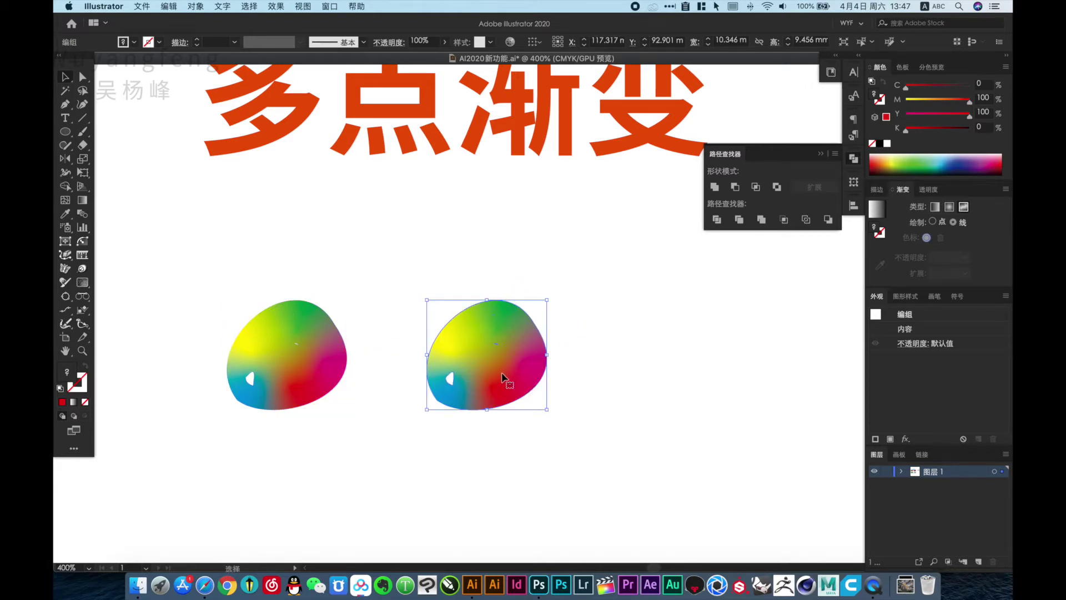
# - Fill the right blob solid orange, then eyedrop the left blob's gradient onto it
pyautogui.click(927, 104)
pyautogui.click(561, 378)
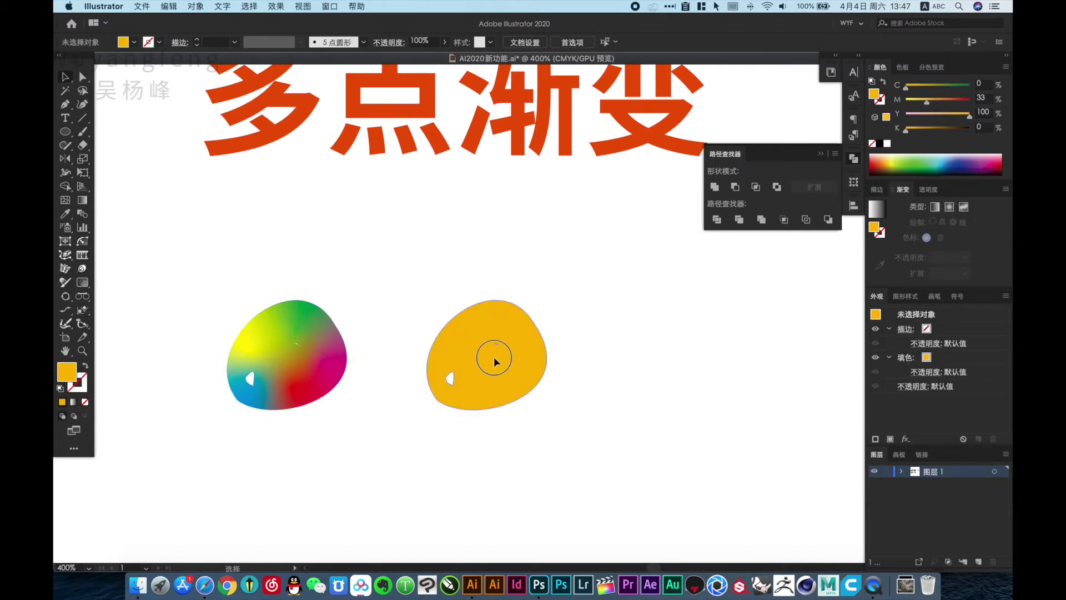
pyautogui.click(494, 358)
pyautogui.press('i')
pyautogui.click(316, 345)
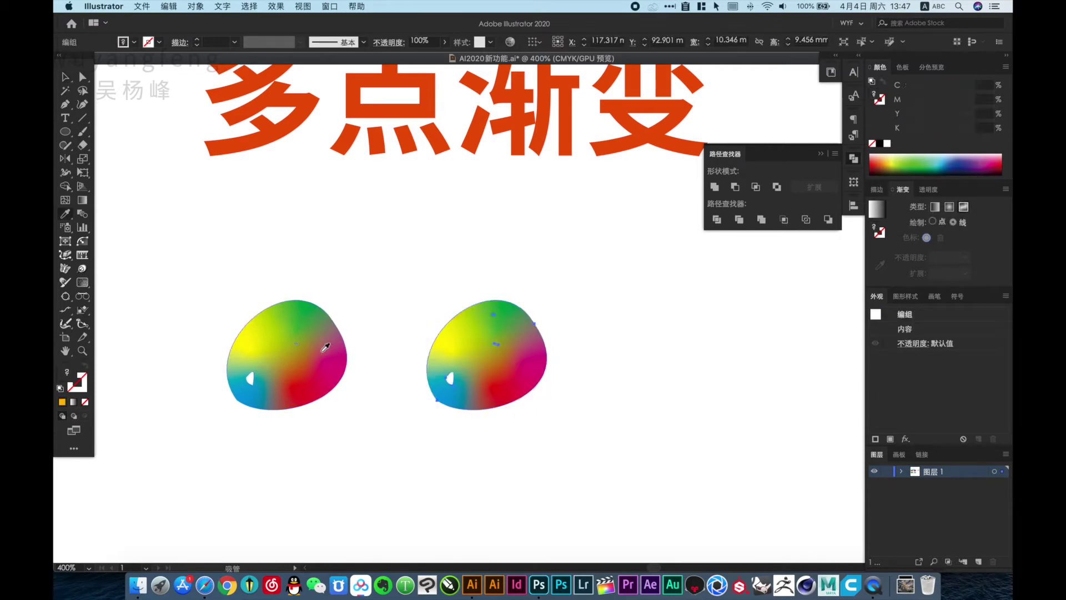
pyautogui.press('v')
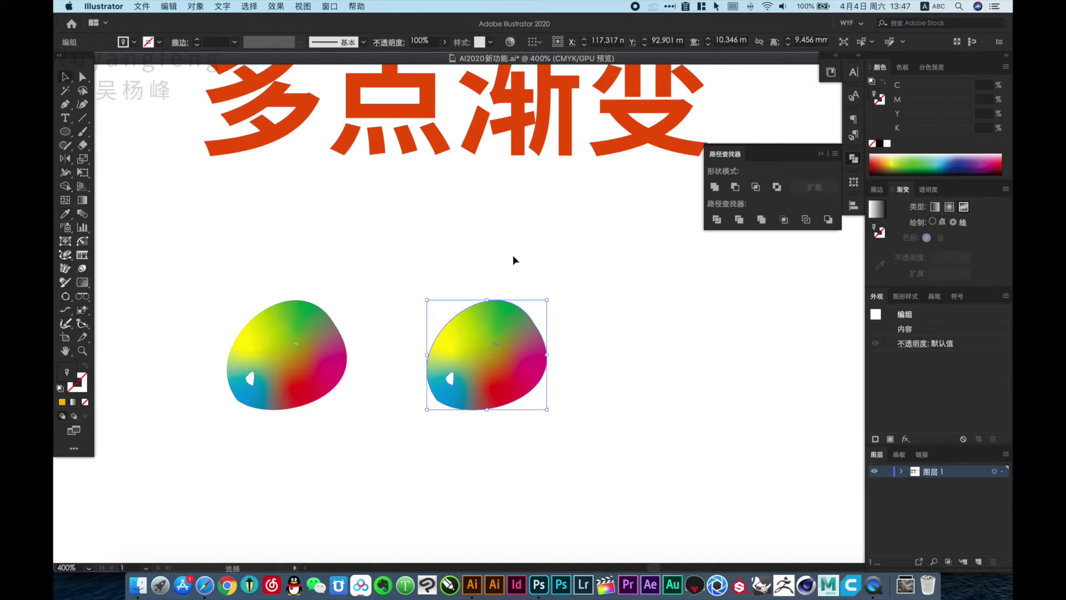
pyautogui.click(512, 255)
# - Duplicate the title lower, shrink it to caption size and clear its text
pyautogui.moveTo(525, 154); pyautogui.dragTo(544, 286)
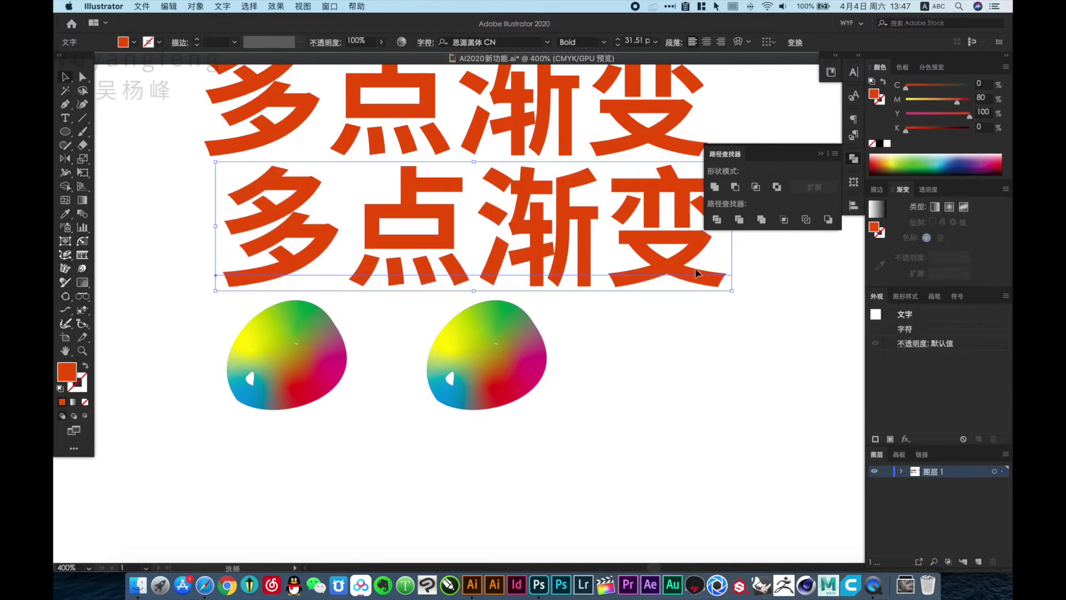
pyautogui.moveTo(732, 290)
pyautogui.mouseDown()
pyautogui.moveTo(538, 242)
pyautogui.moveTo(512, 272)
pyautogui.mouseUp()
pyautogui.doubleClick(502, 261)
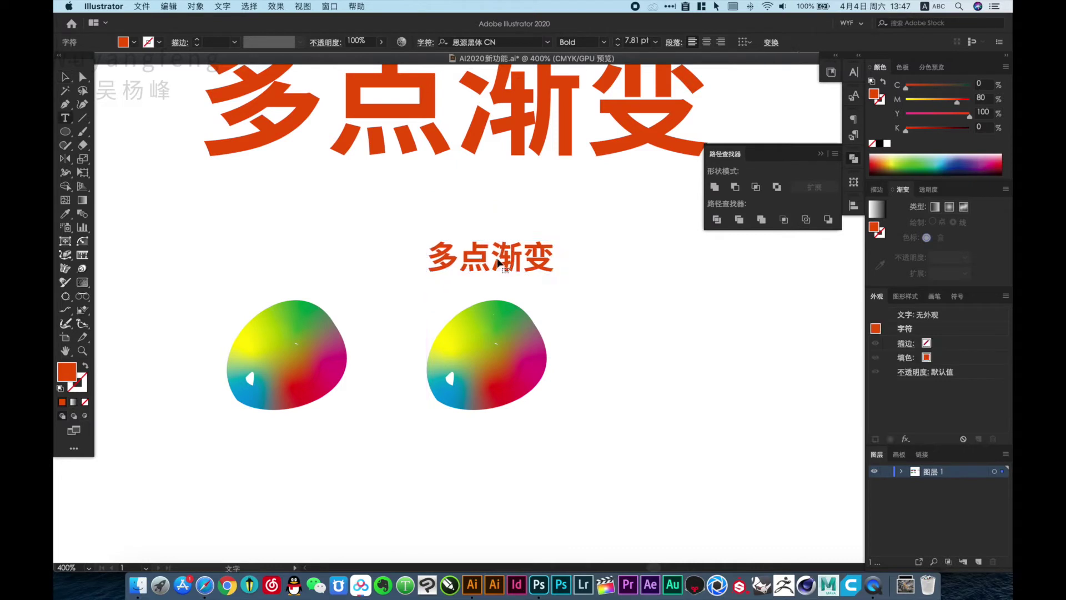
pyautogui.hotkey('ctrl', 'a')
pyautogui.write('que')
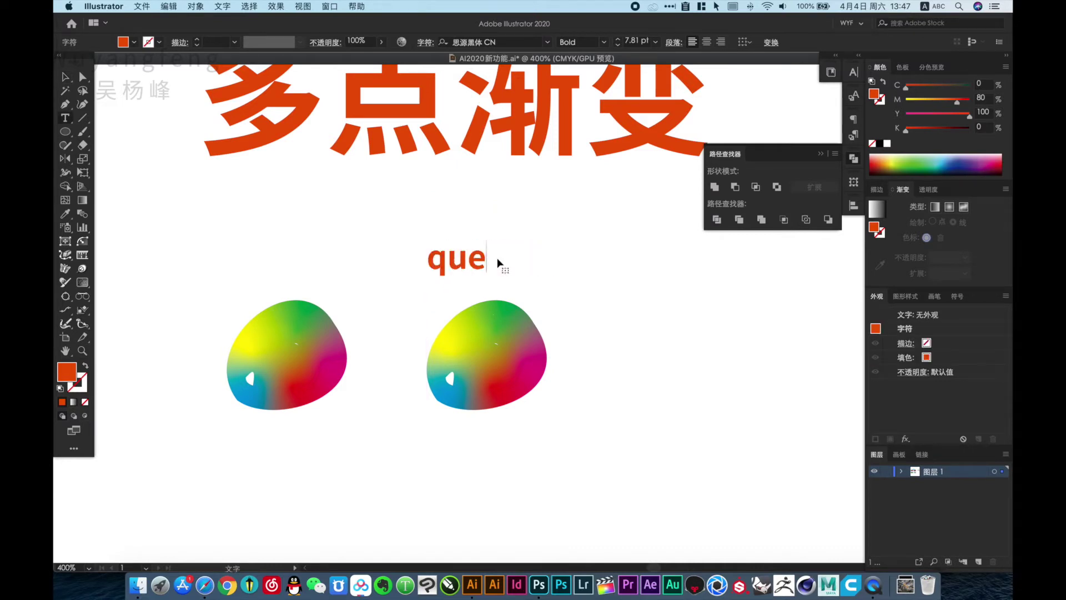
pyautogui.press('BackSpace')
pyautogui.press('BackSpace')
pyautogui.press('BackSpace')
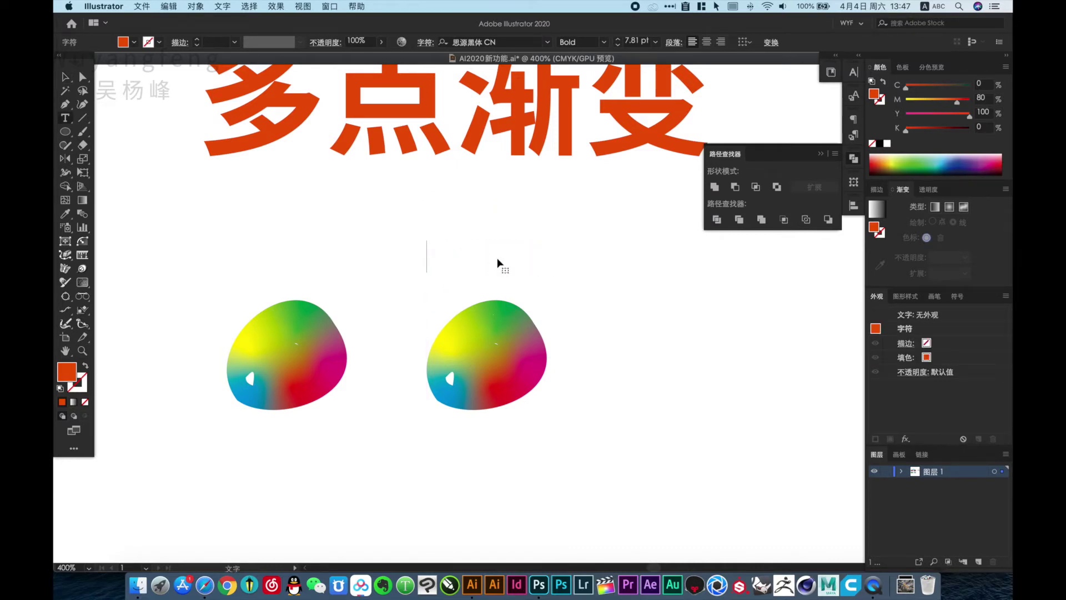
# - Type the caption 缺点是点移出去就没了 using pinyin input
pyautogui.hotkey('ctrl', 'space')
pyautogui.write('qu di')
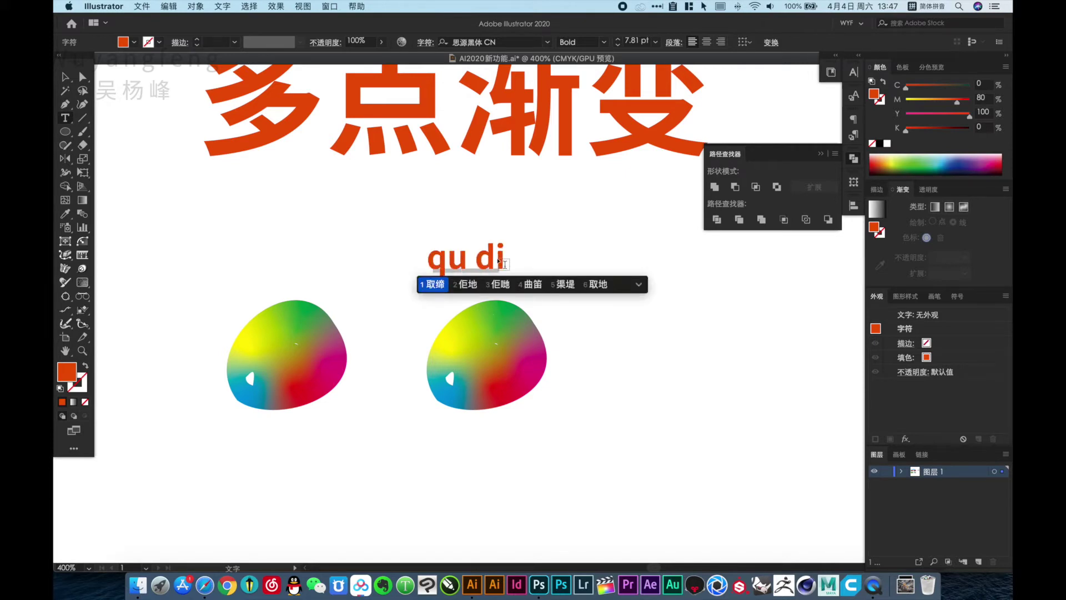
pyautogui.write('an')
pyautogui.press('BackSpace')
pyautogui.press('BackSpace')
pyautogui.press('BackSpace')
pyautogui.press('BackSpace')
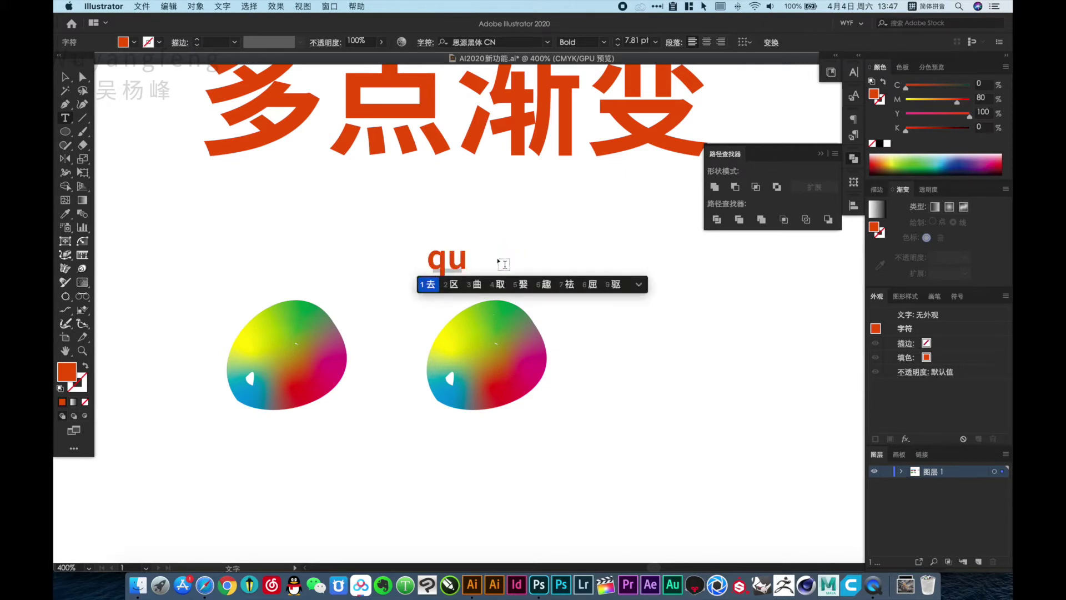
pyautogui.write('e dian')
pyautogui.press('space')
pyautogui.write('shi')
pyautogui.press('space')
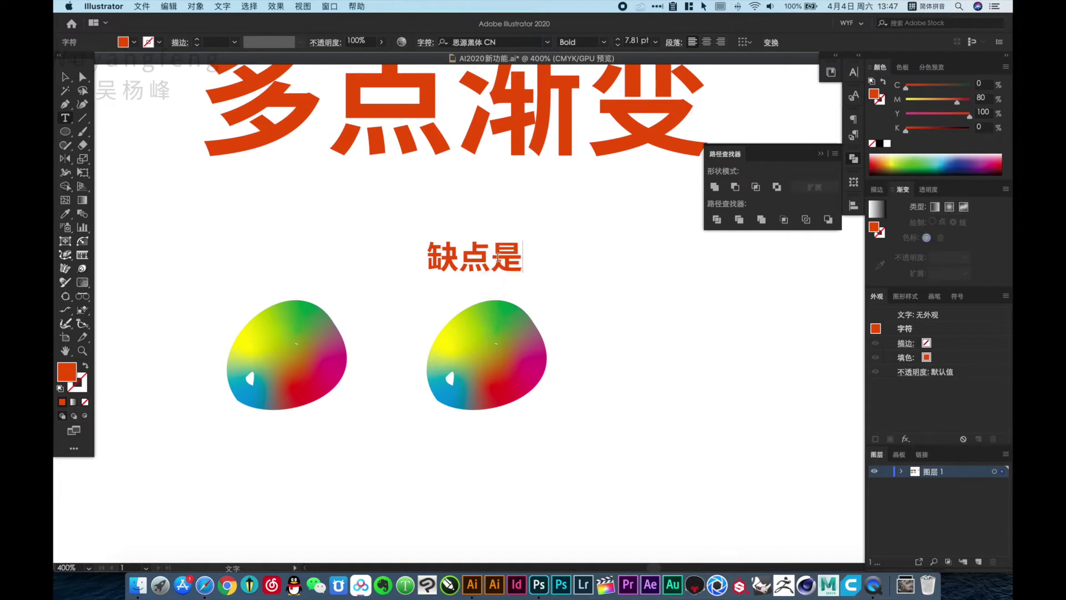
pyautogui.write('dian')
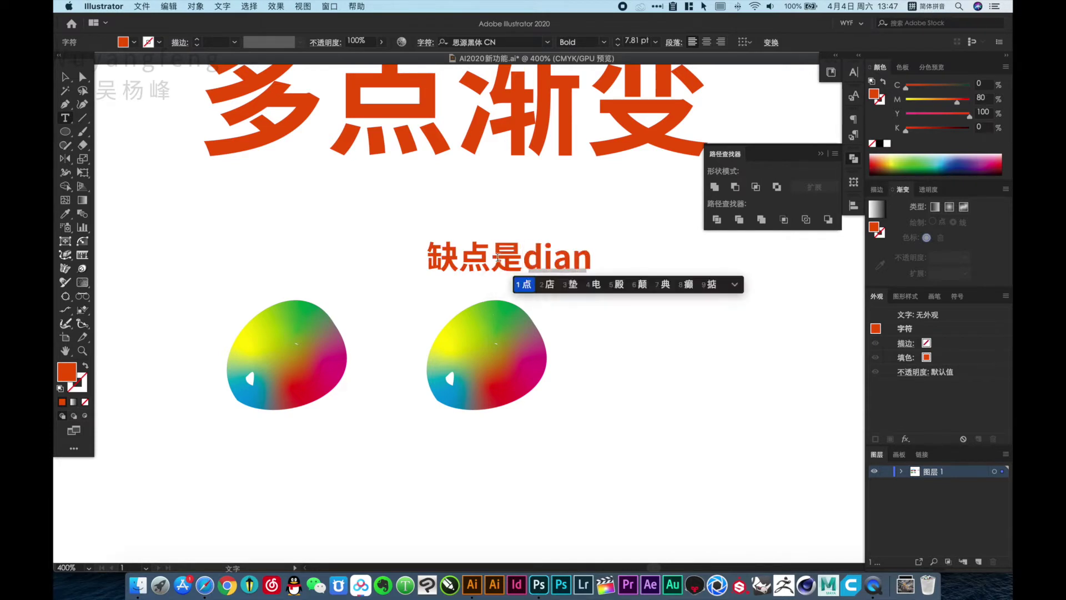
pyautogui.press('space')
pyautogui.write('yi chu ')
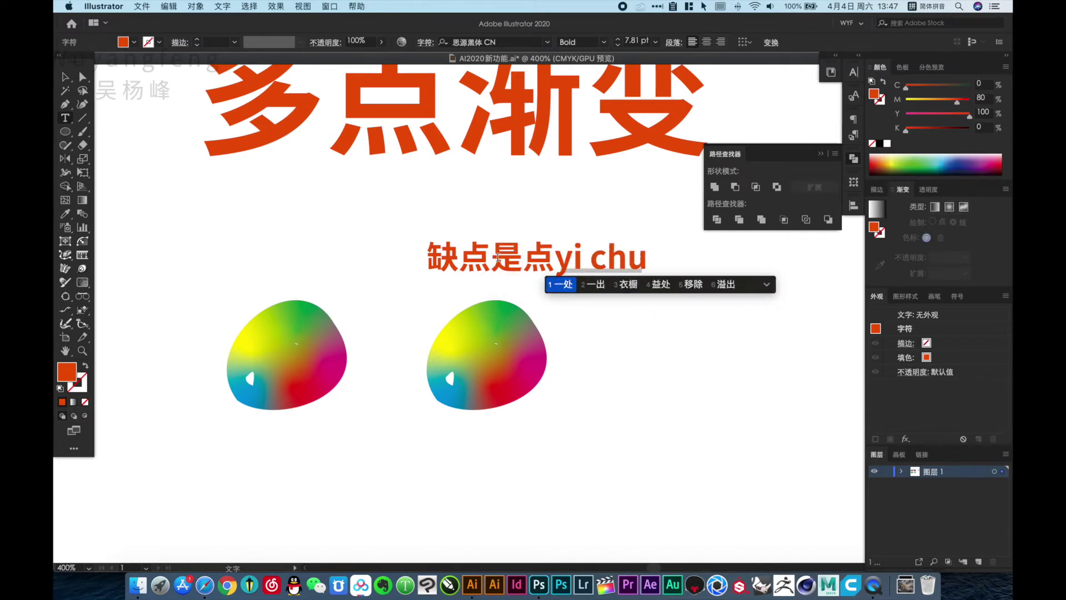
pyautogui.write('q')
pyautogui.press('BackSpace')
pyautogui.press('BackSpace')
pyautogui.press('BackSpace')
pyautogui.press('BackSpace')
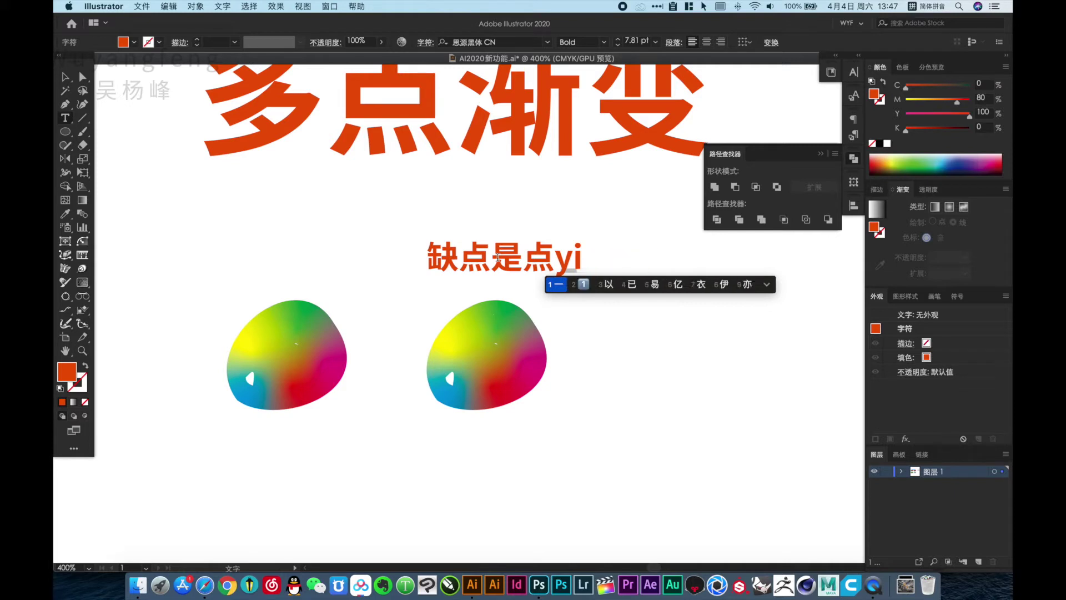
pyautogui.write(' d')
pyautogui.press('space')
pyautogui.write('chuq')
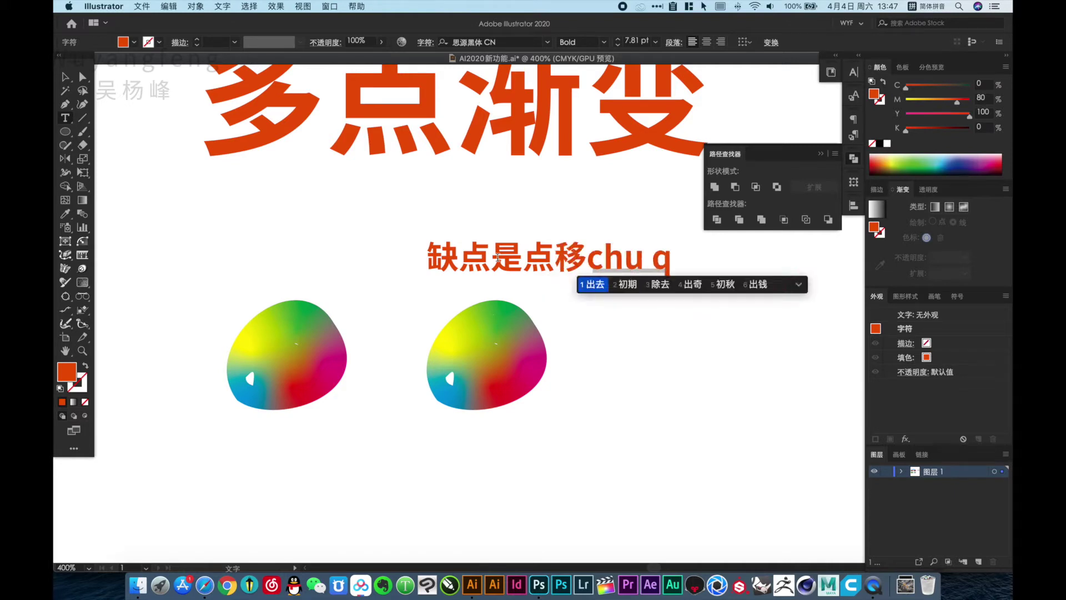
pyautogui.write('u')
pyautogui.press('space')
pyautogui.write('jiu')
pyautogui.press('space')
pyautogui.write('meil')
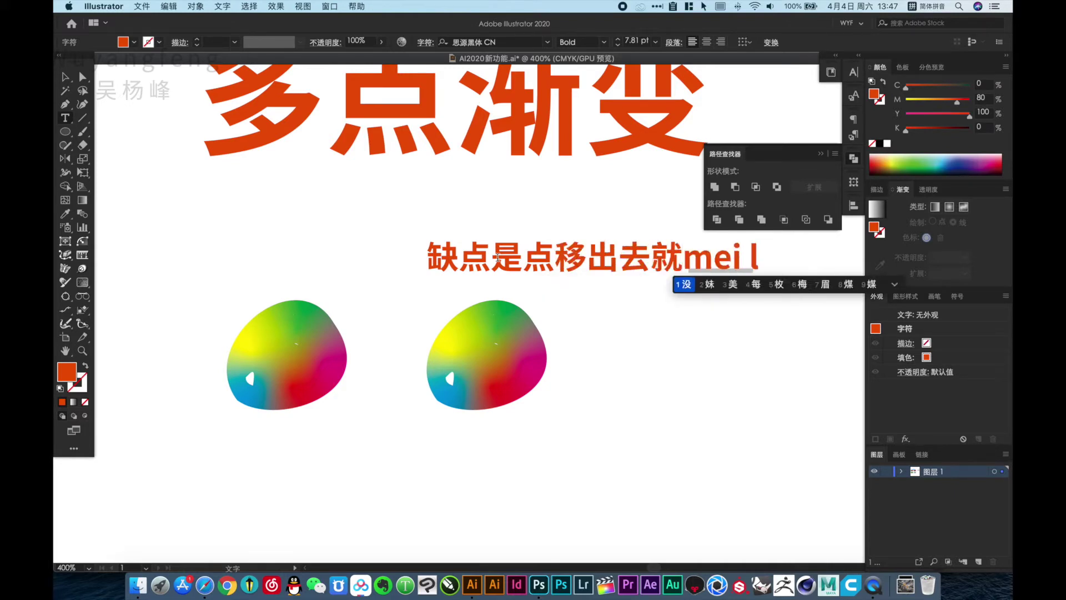
pyautogui.write('i')
pyautogui.press('space')
pyautogui.press('BackSpace')
pyautogui.press('BackSpace')
pyautogui.write('mei')
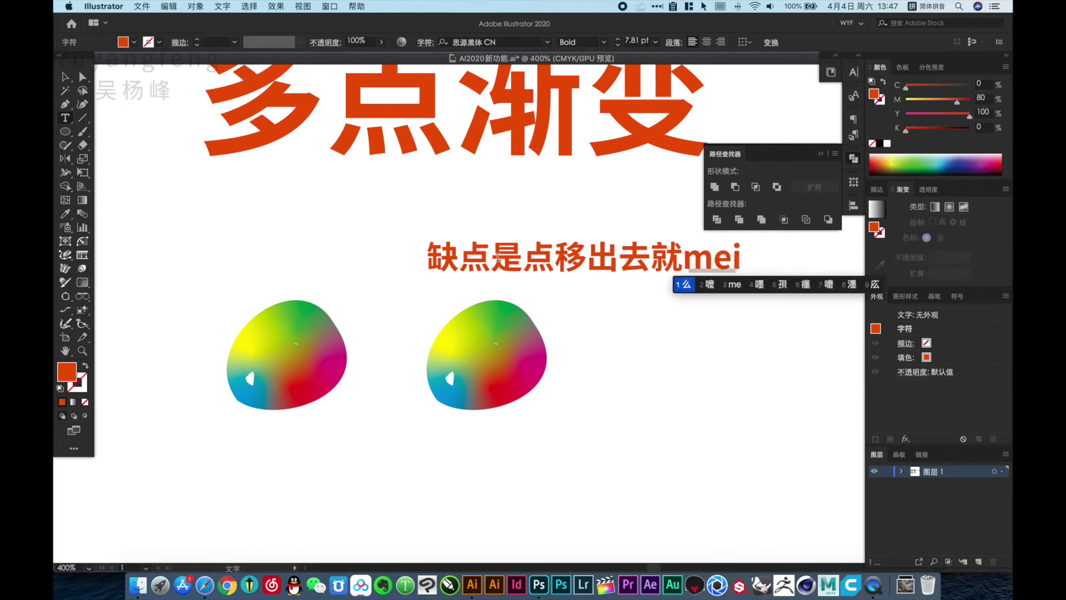
pyautogui.write('l2')
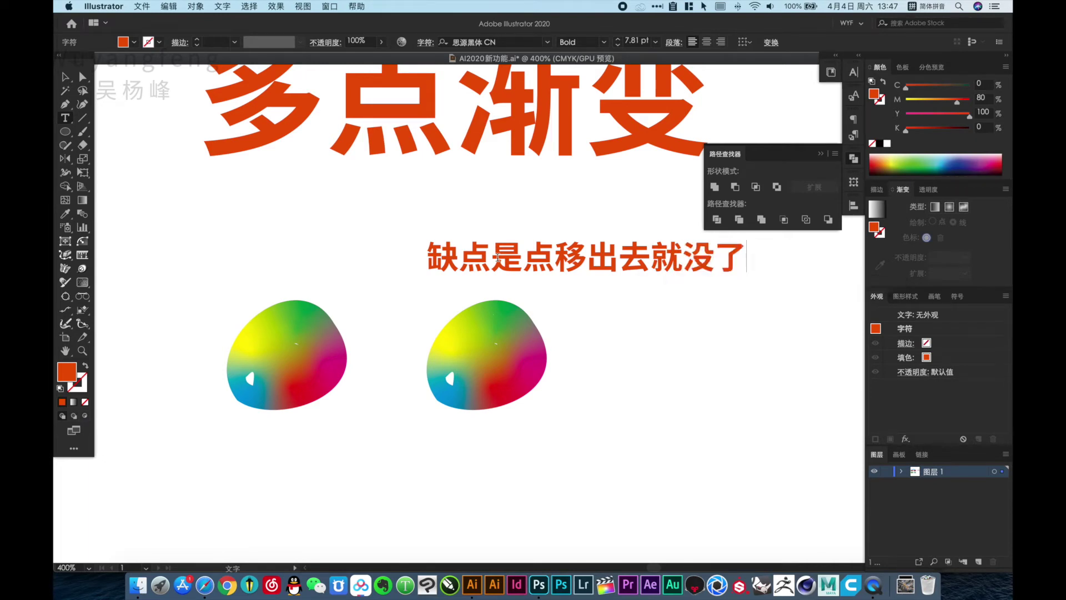
pyautogui.press('Escape')
# - Drag the magenta colour point off the right blob's freeform gradient to delete it
pyautogui.click(634, 391)
pyautogui.moveTo(586, 383); pyautogui.dragTo(467, 380)
pyautogui.click(415, 384)
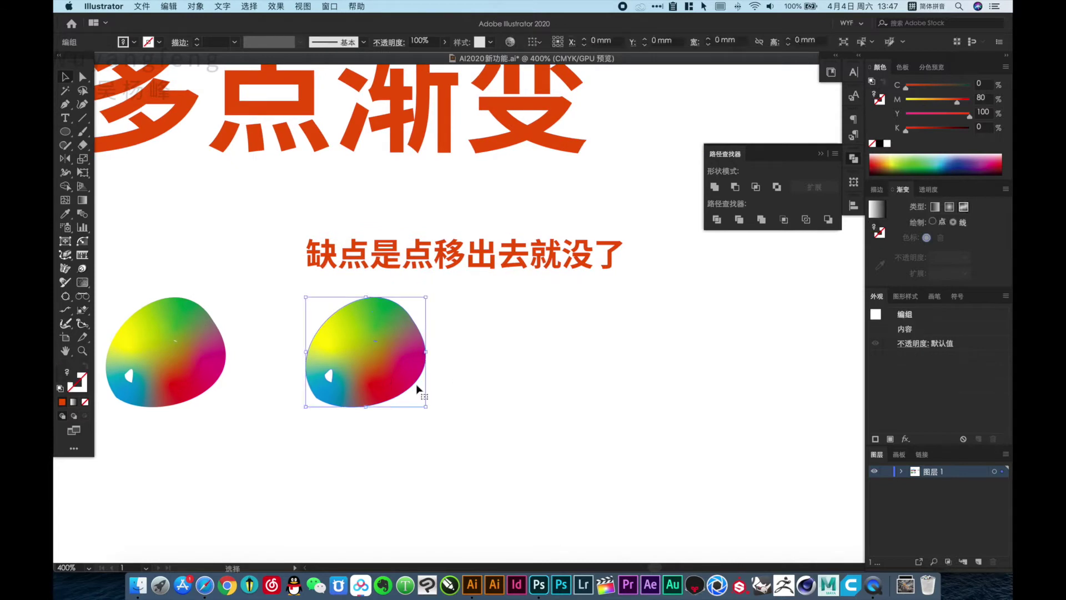
pyautogui.press('g')
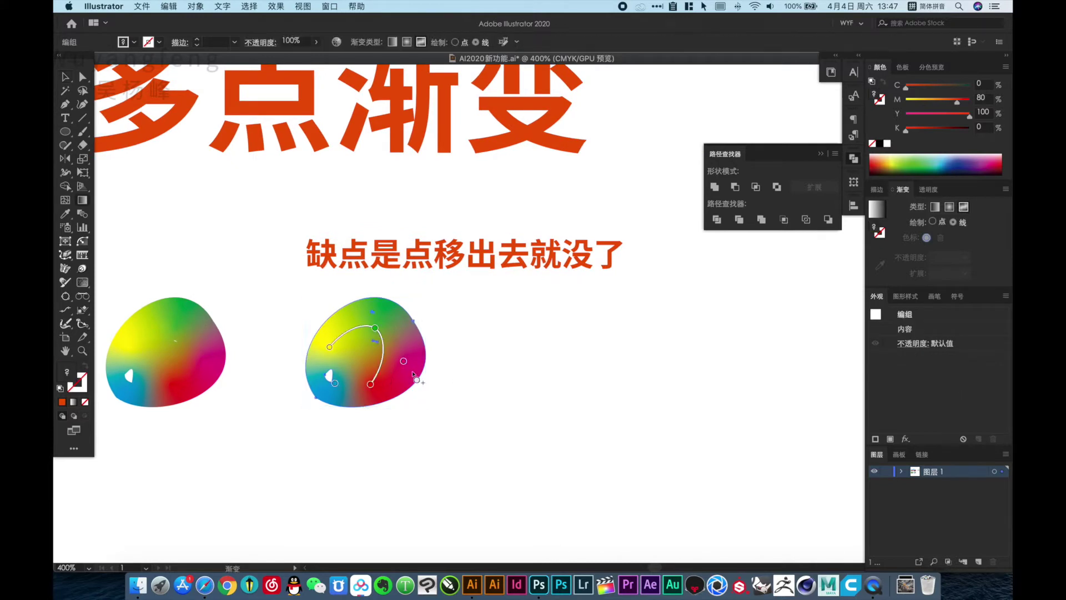
pyautogui.click(405, 363)
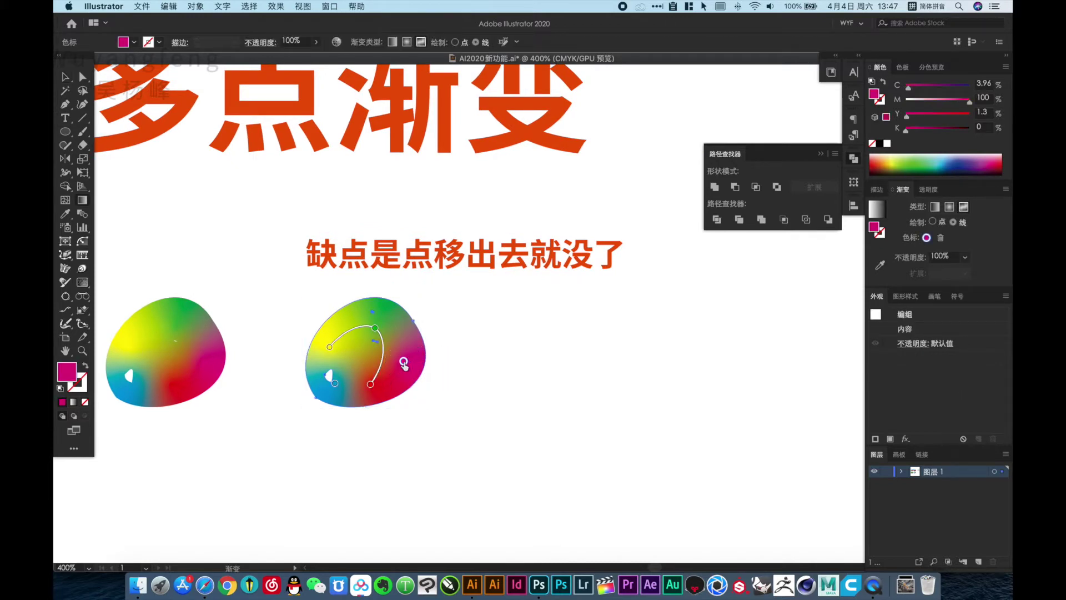
pyautogui.moveTo(415, 364); pyautogui.dragTo(442, 364)
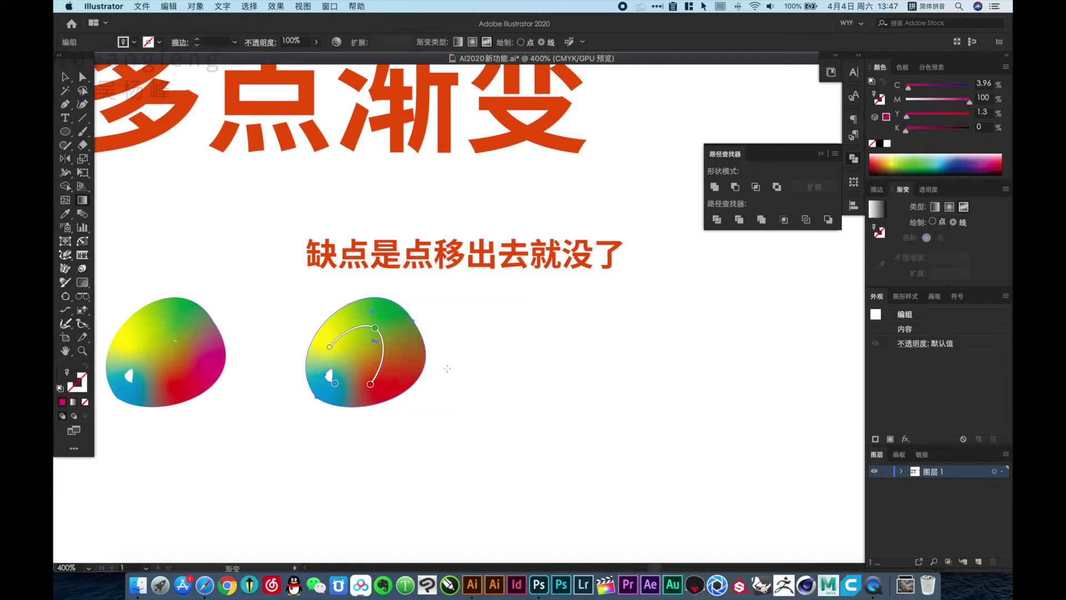
# - Add a white gradient point on the blob's right side, remove it, then undo and redo
pyautogui.click(404, 377)
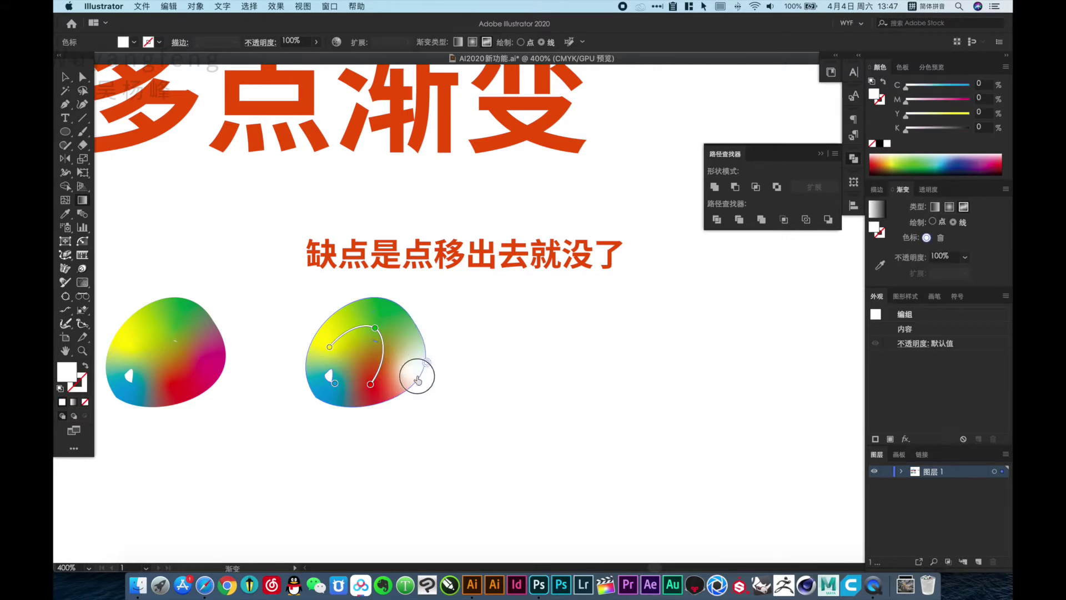
pyautogui.moveTo(417, 380); pyautogui.dragTo(474, 369)
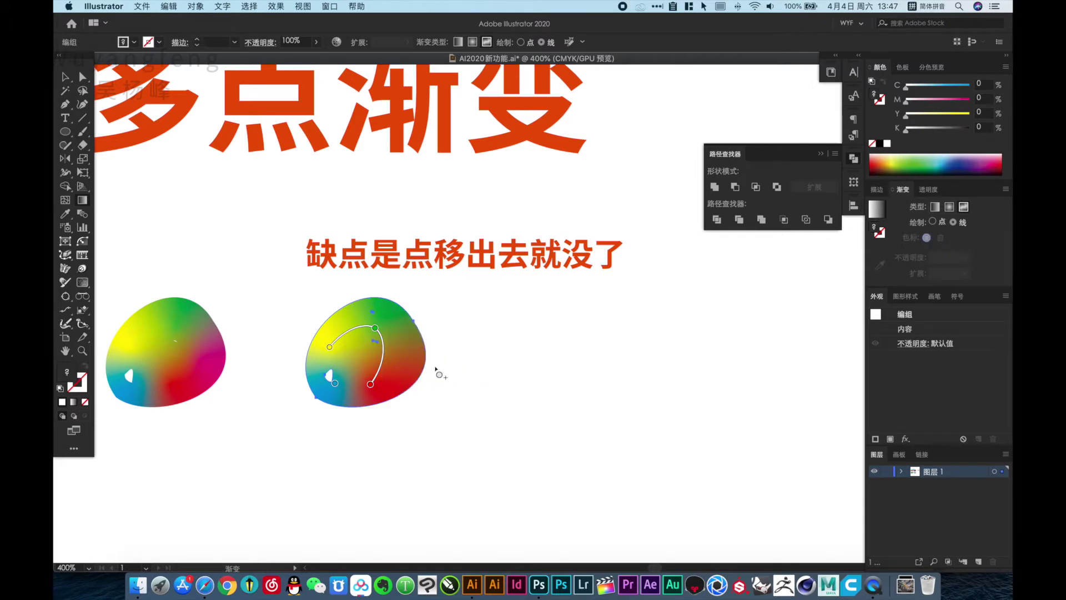
pyautogui.hotkey('ctrl', 'z')
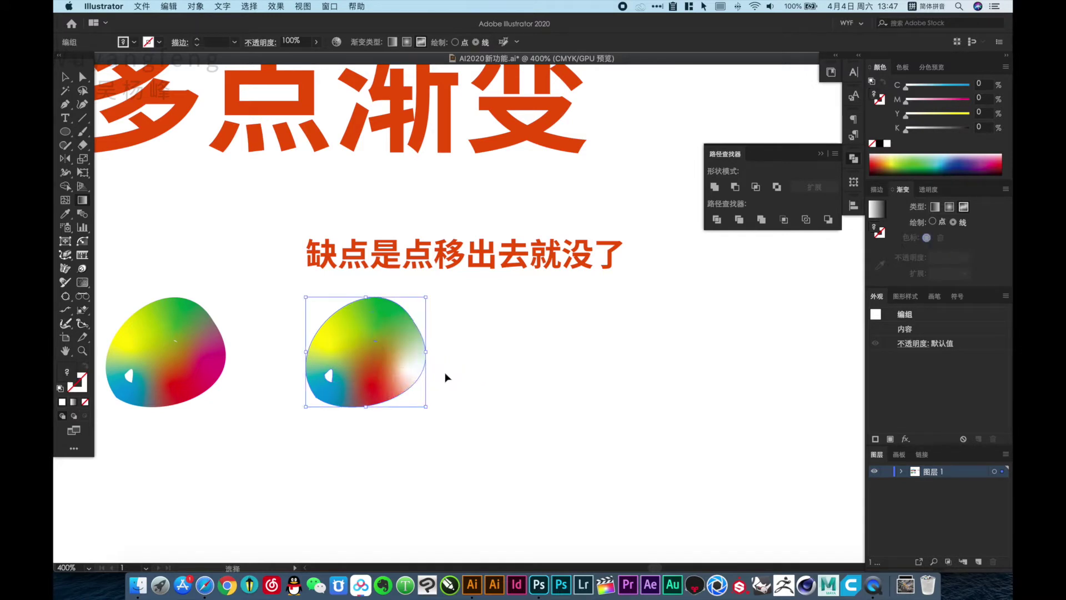
pyautogui.hotkey('ctrl', 'shift', 'z')
# - Duplicate the orange caption below the blobs and start editing the copy
pyautogui.press('v')
pyautogui.click(474, 356)
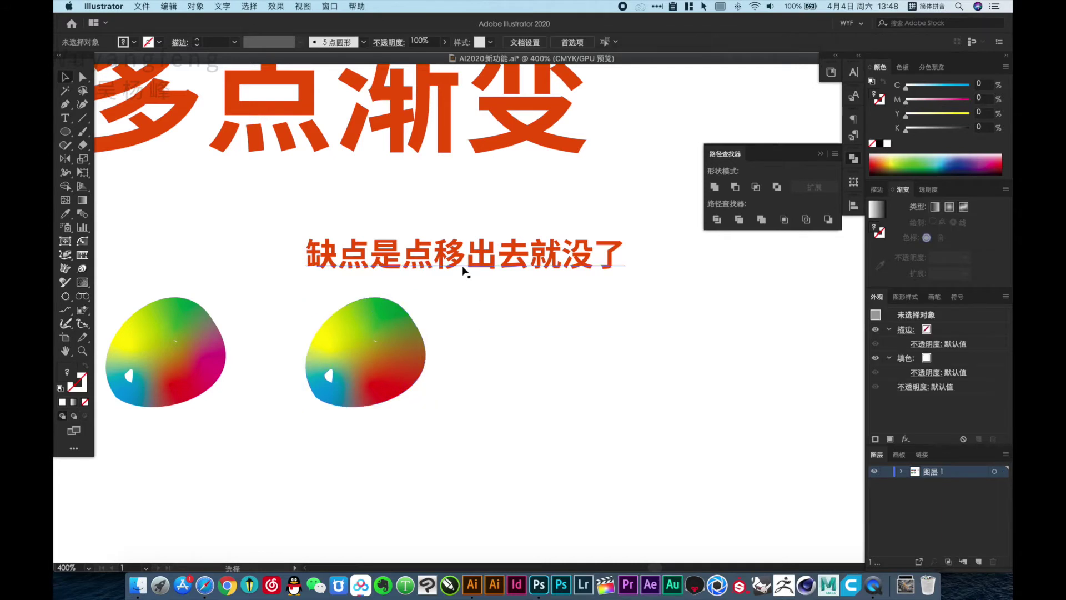
pyautogui.moveTo(463, 265); pyautogui.dragTo(529, 451)
pyautogui.doubleClick(508, 451)
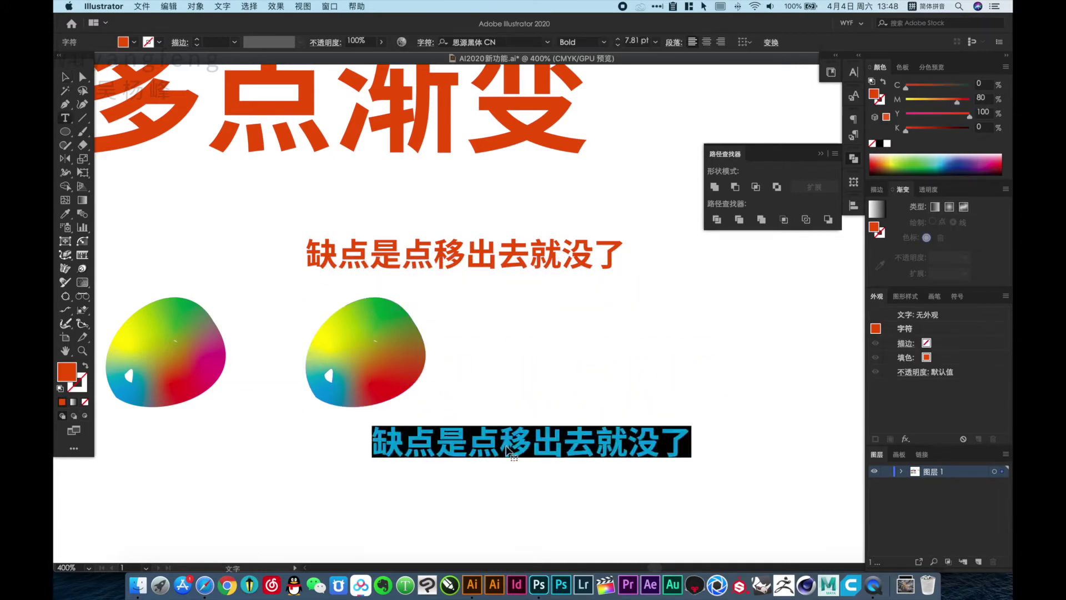
# - Type 解决 into the caption and begin composing 遮罩 in pinyin
pyautogui.write('jiej')
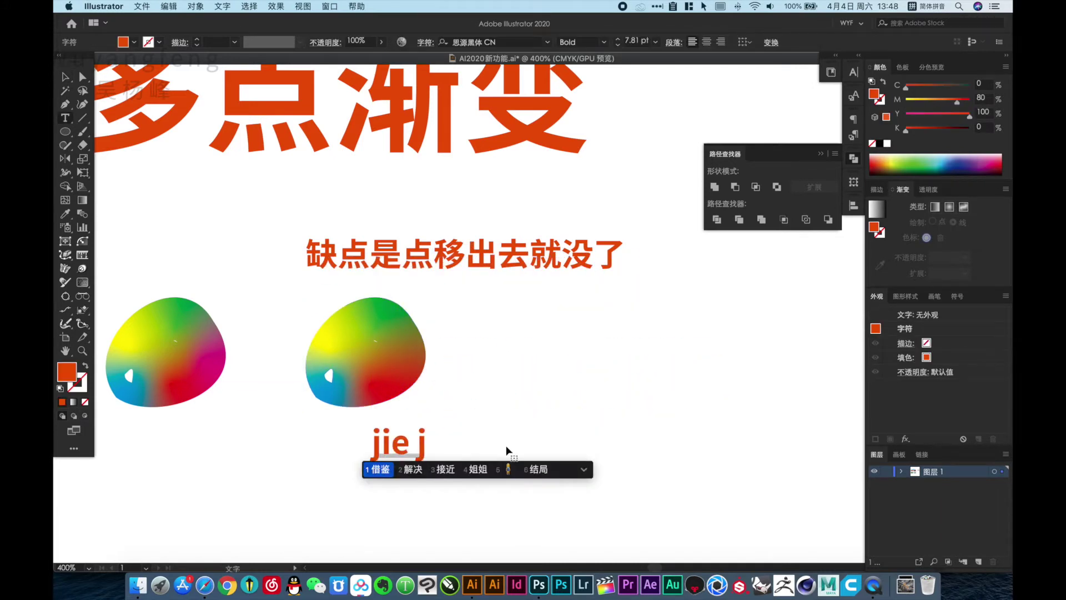
pyautogui.write('2jius')
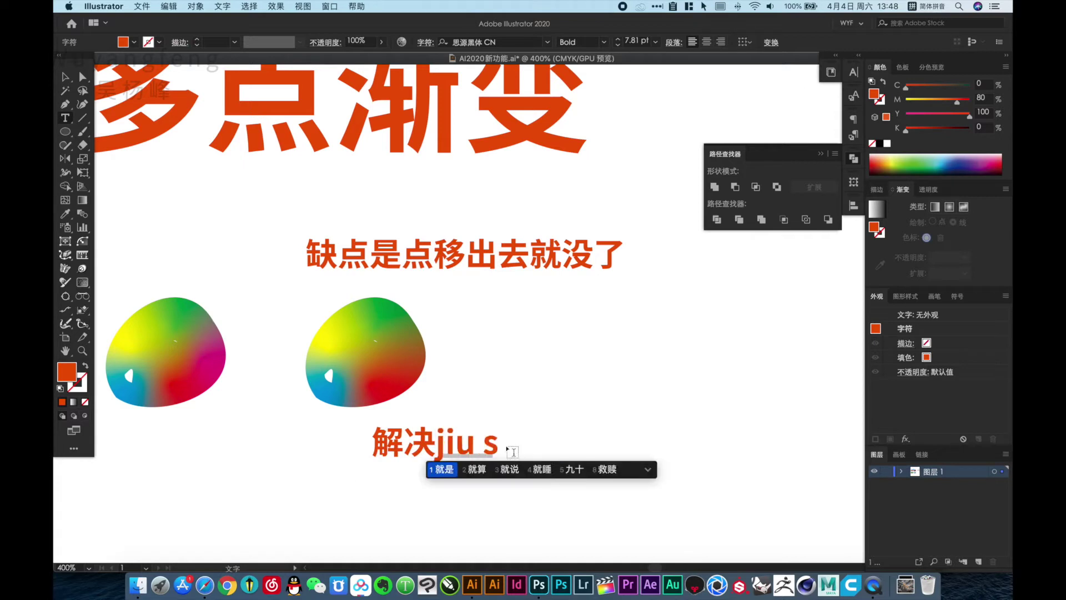
pyautogui.press('space')
pyautogui.write('zhe z')
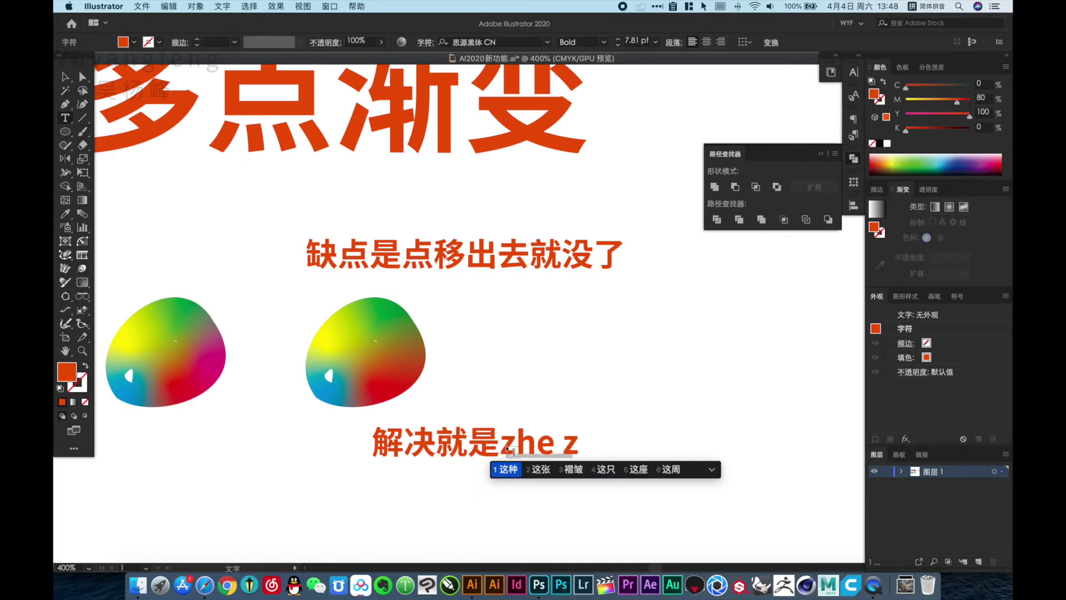
pyautogui.write('hao')
pyautogui.press('BackSpace')
pyautogui.press('BackSpace')
pyautogui.press('BackSpace')
pyautogui.press('BackSpace')
pyautogui.press('Down')
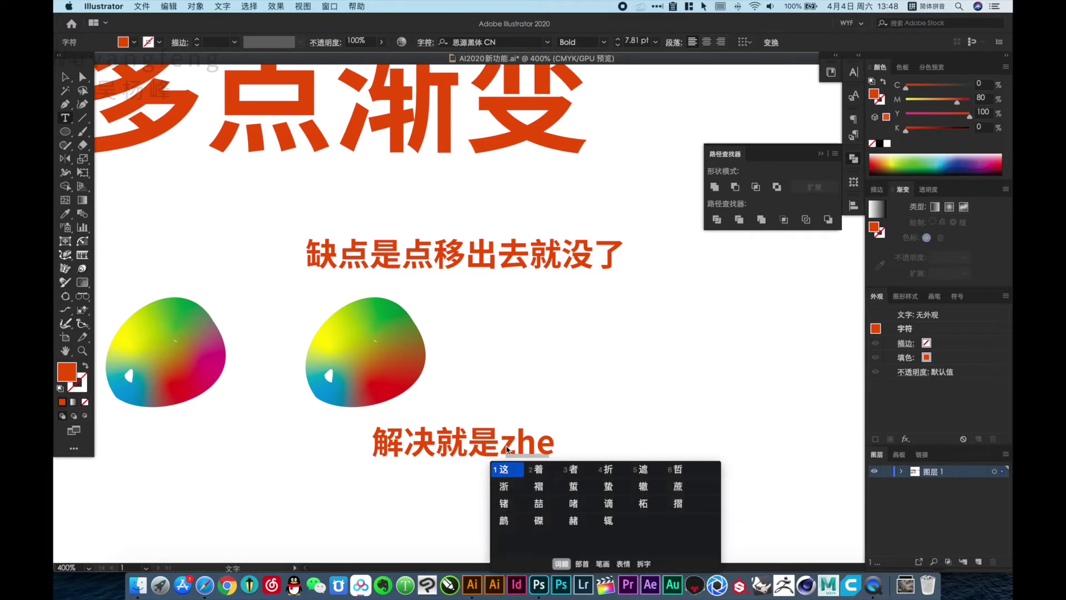
# - Finish the word 遮罩 by choosing the 罩 candidate so the caption reads 解决就是遮罩
pyautogui.write(' z')
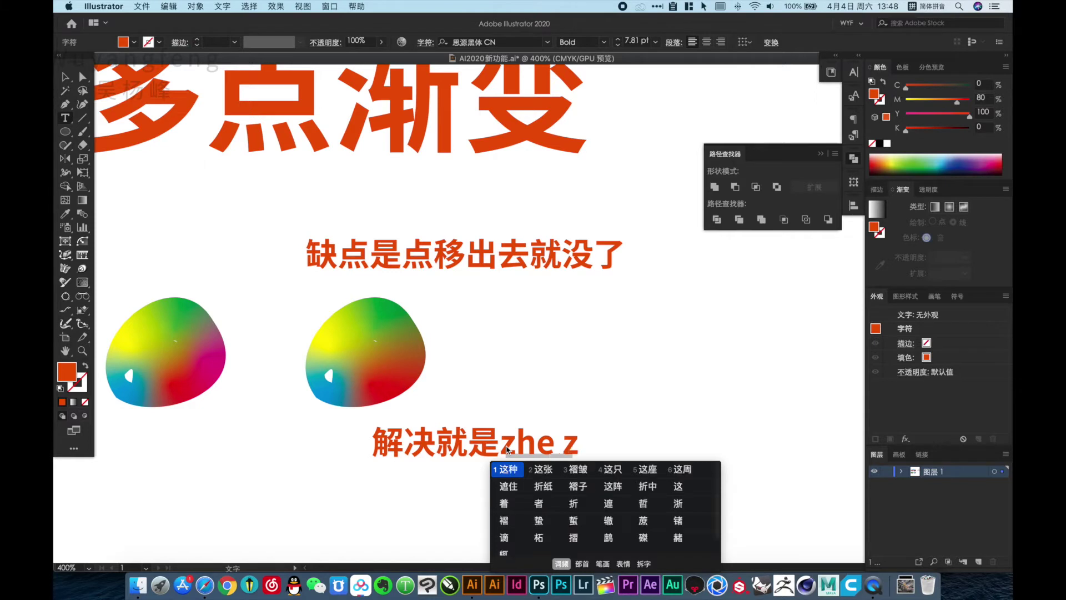
pyautogui.write('ao')
pyautogui.press('BackSpace')
pyautogui.press('BackSpace')
pyautogui.press('BackSpace')
pyautogui.press('BackSpace')
pyautogui.press('BackSpace')
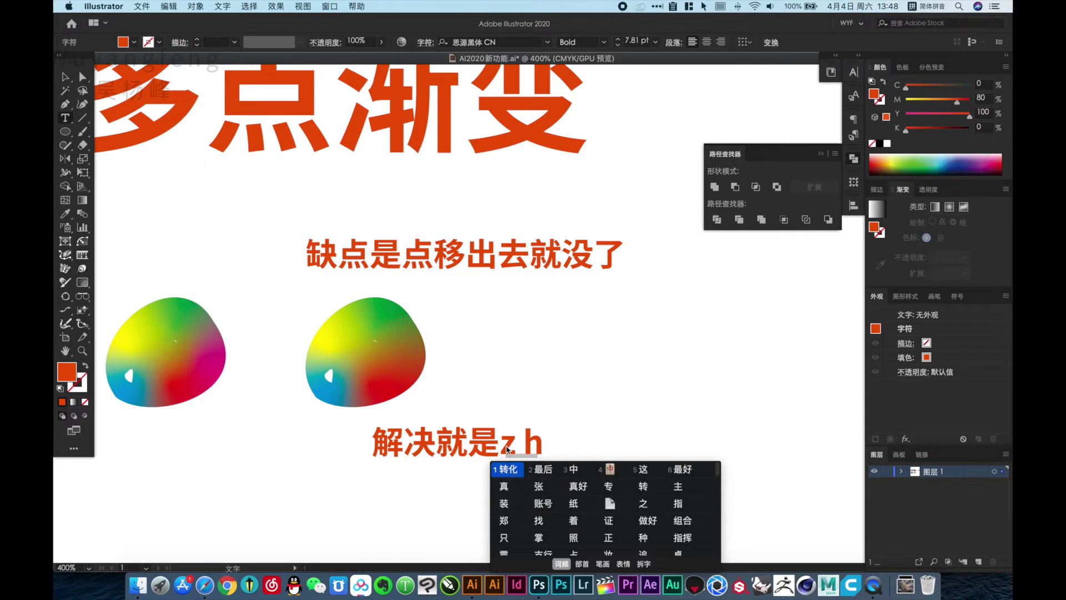
pyautogui.press('BackSpace')
pyautogui.write('ezao')
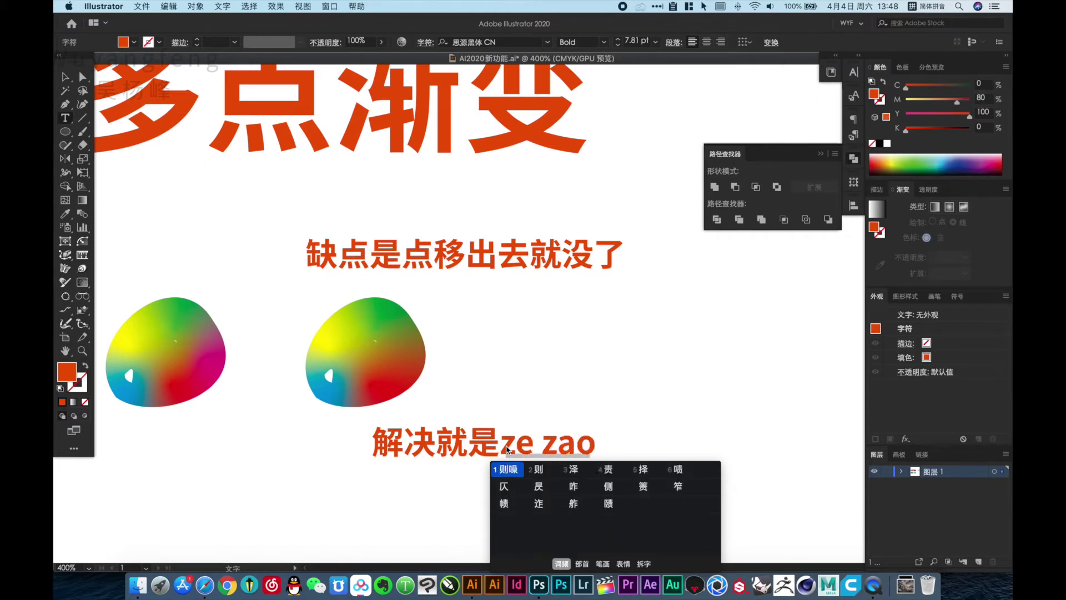
pyautogui.press('BackSpace')
pyautogui.press('BackSpace')
pyautogui.press('BackSpace')
pyautogui.write('zhao')
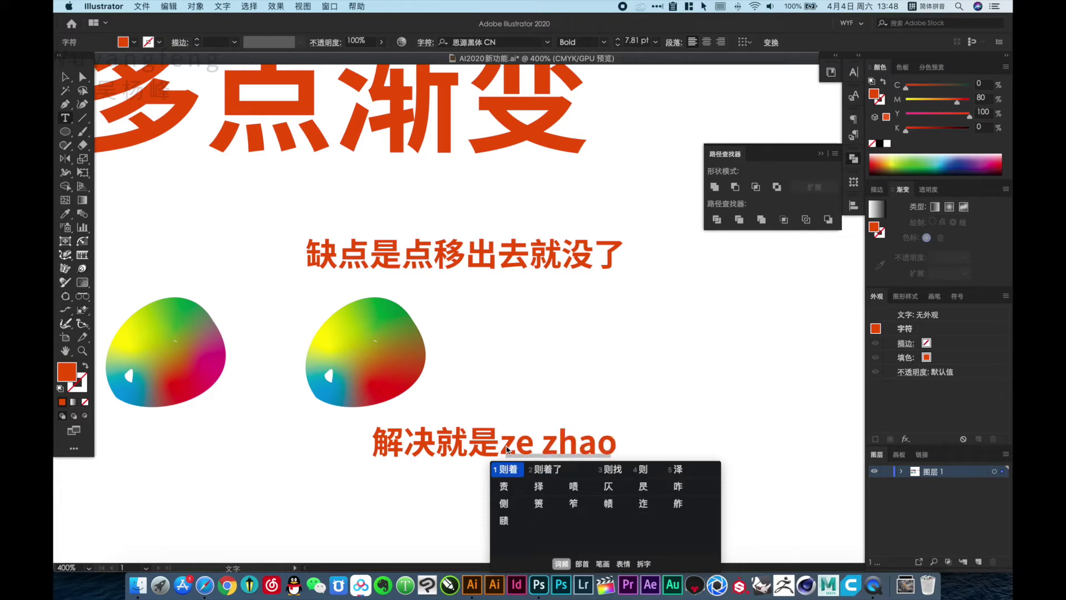
pyautogui.press('BackSpace')
pyautogui.press('BackSpace')
pyautogui.press('BackSpace')
pyautogui.press('BackSpace')
pyautogui.press('BackSpace')
pyautogui.press('BackSpace')
pyautogui.write('he')
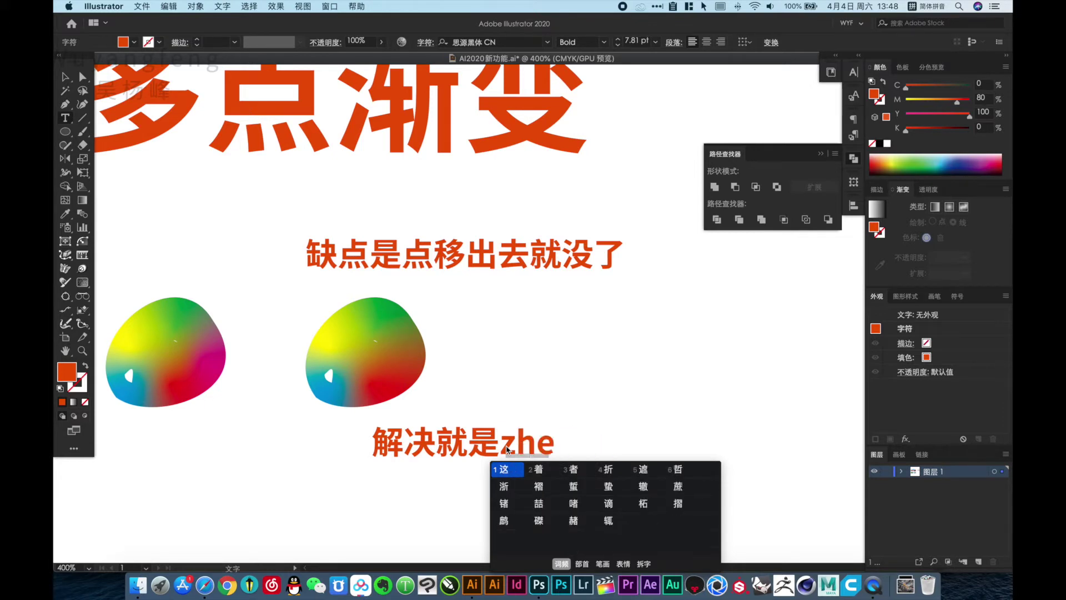
pyautogui.write(' zhao')
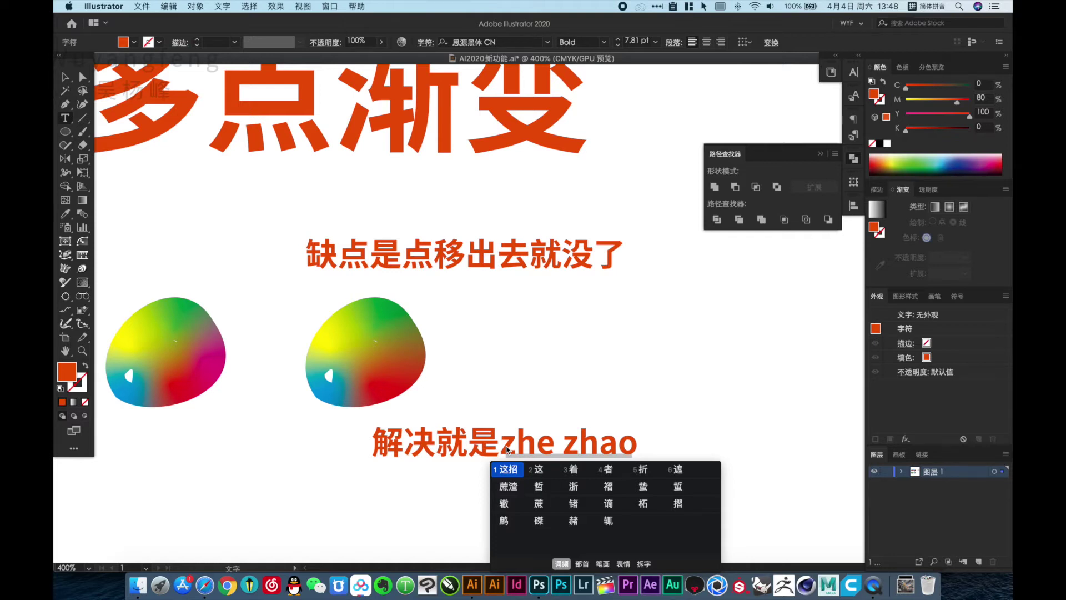
pyautogui.write('6')
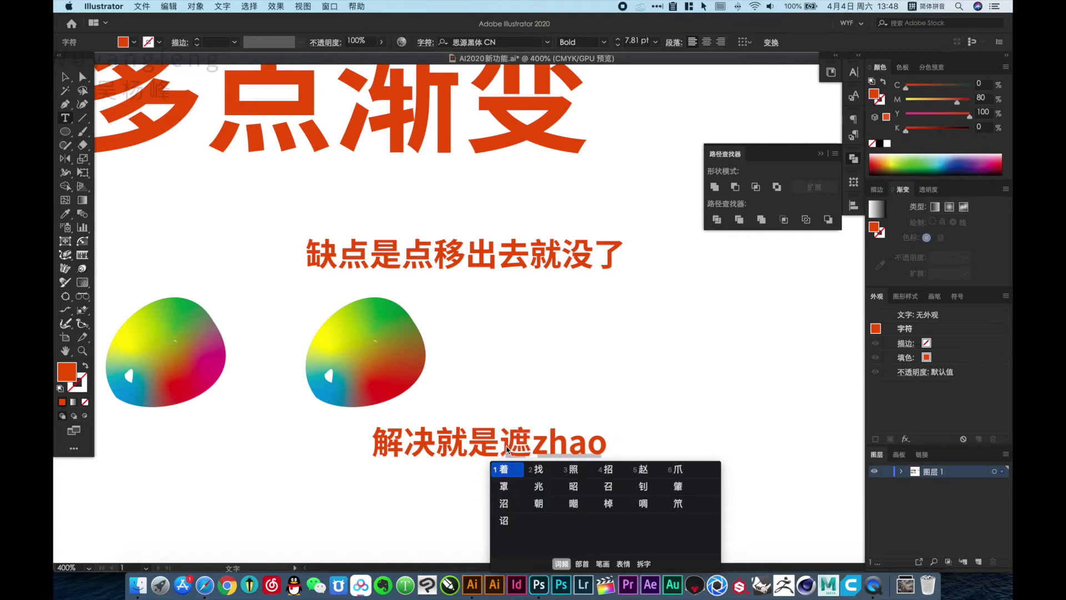
pyautogui.press('Down')
pyautogui.press('space')
pyautogui.press('Escape')
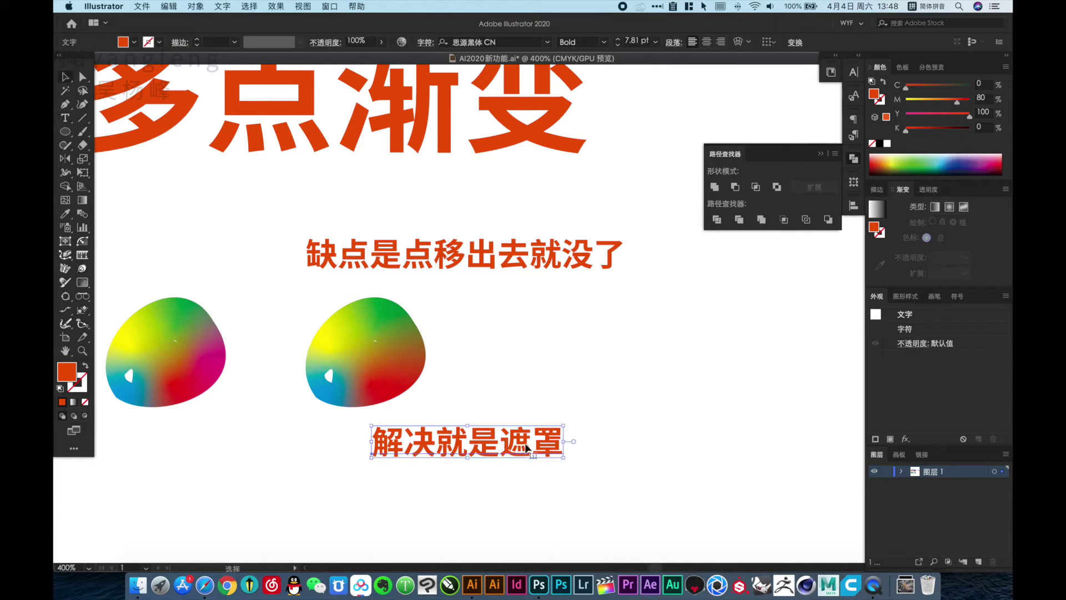
pyautogui.click(593, 364)
# - Place the 解决就是遮罩 caption right of the blobs and duplicate the second blob below
pyautogui.moveTo(500, 377); pyautogui.dragTo(592, 399)
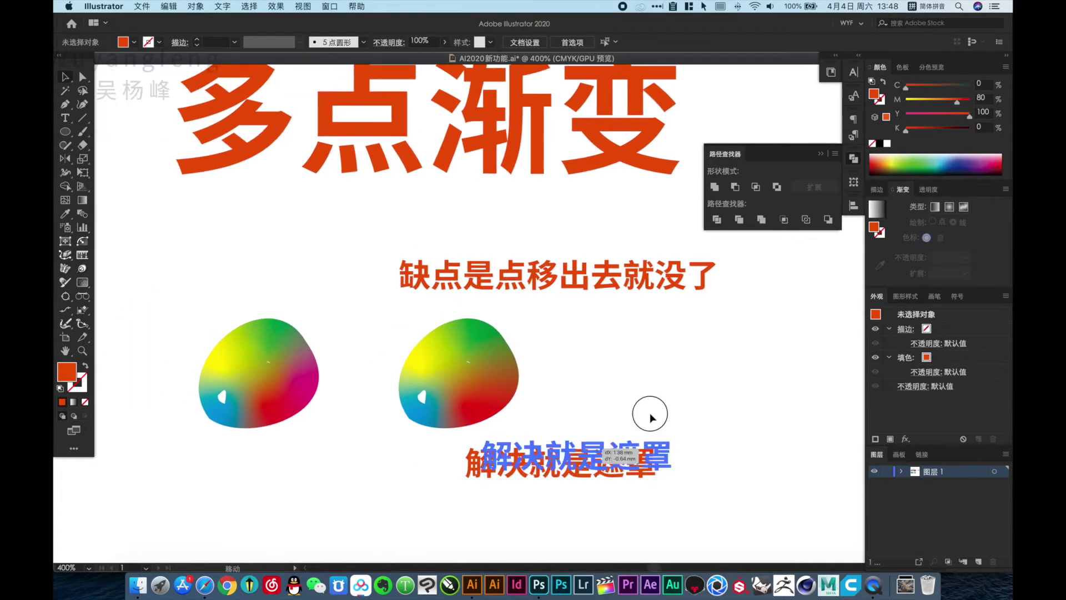
pyautogui.moveTo(639, 454); pyautogui.dragTo(784, 356)
pyautogui.click(489, 401)
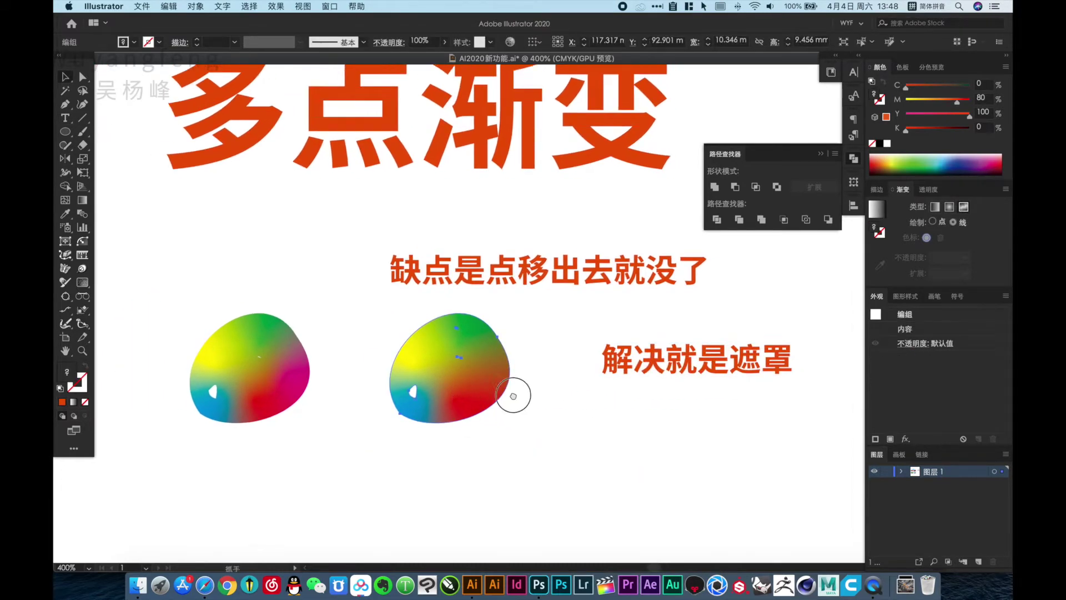
pyautogui.moveTo(508, 406); pyautogui.dragTo(434, 360)
pyautogui.moveTo(379, 340); pyautogui.dragTo(568, 447)
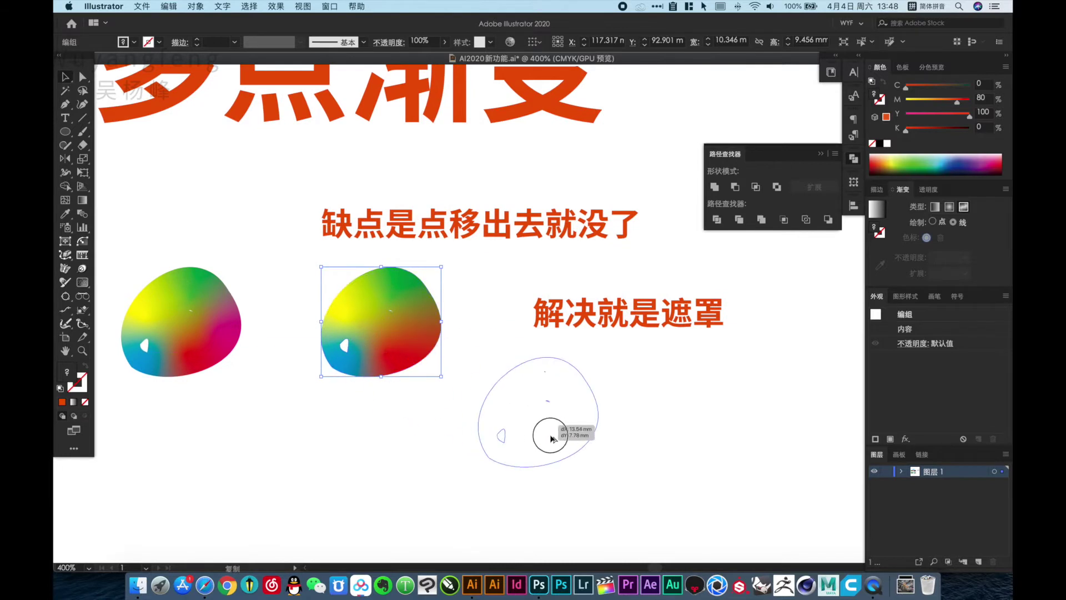
pyautogui.click(673, 448)
# - Draw a rectangle over the copied blob, give it the blob's gradient, and clip it to the blob
pyautogui.press('m')
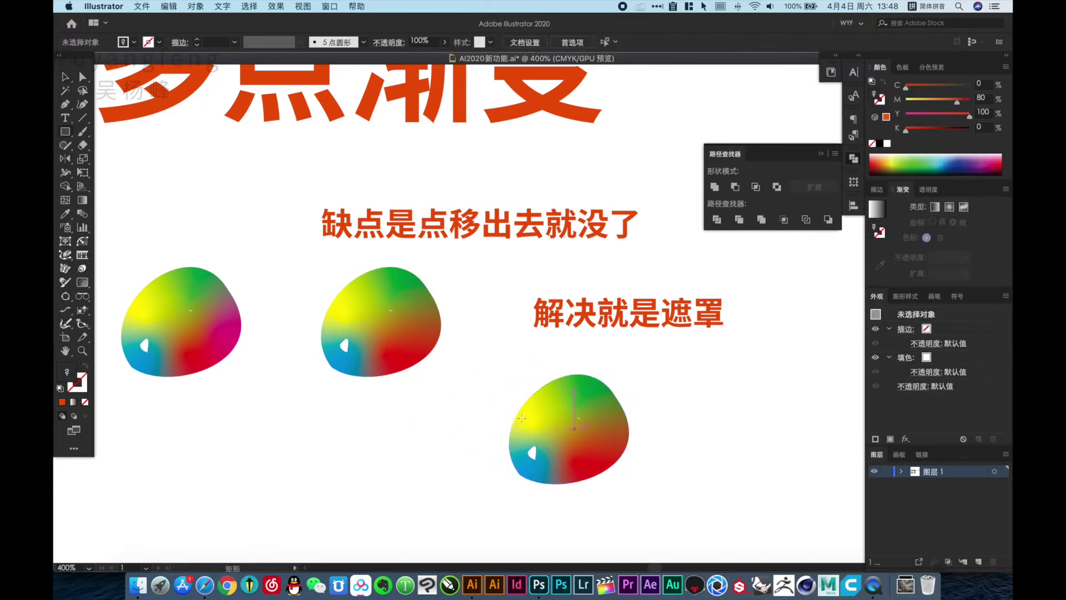
pyautogui.moveTo(482, 349); pyautogui.dragTo(692, 523)
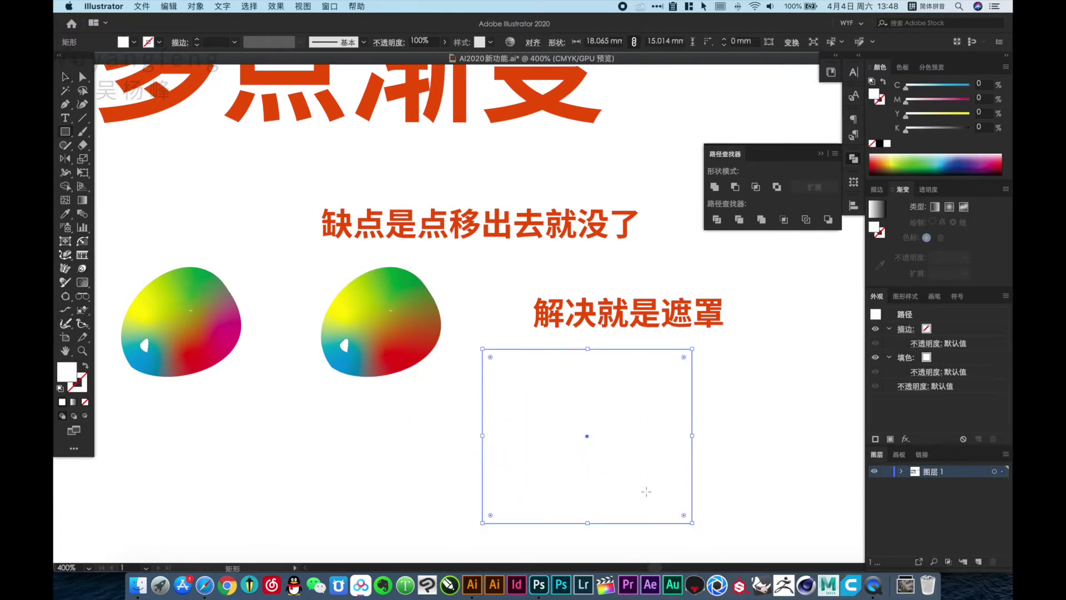
pyautogui.press('i')
pyautogui.click(420, 340)
pyautogui.press('v')
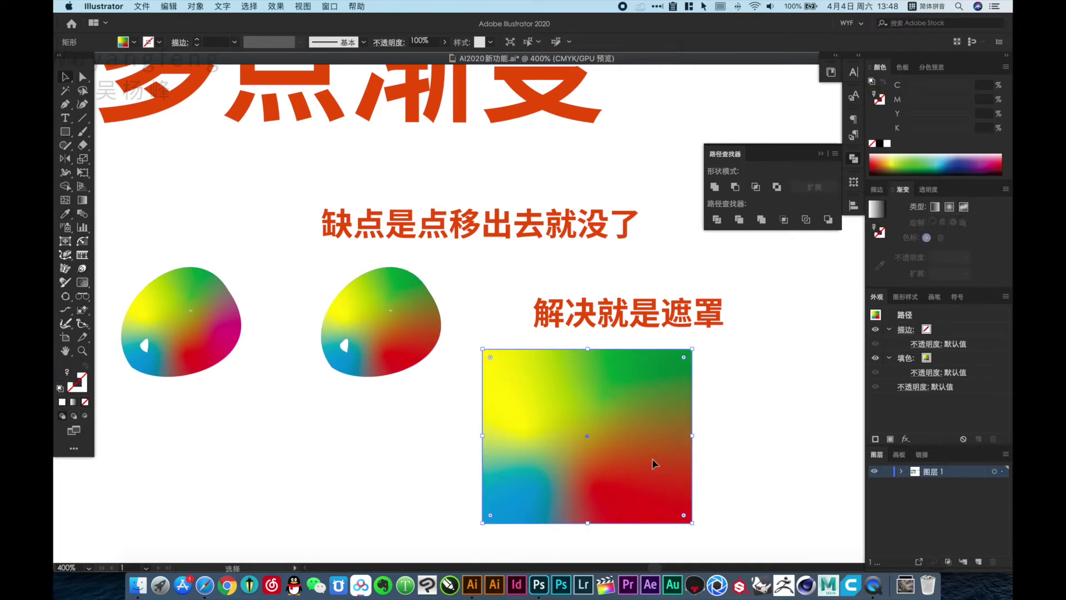
pyautogui.press('super+shift+bracketleft')
pyautogui.keyDown('shift'); pyautogui.click(629, 449); pyautogui.keyUp('shift')
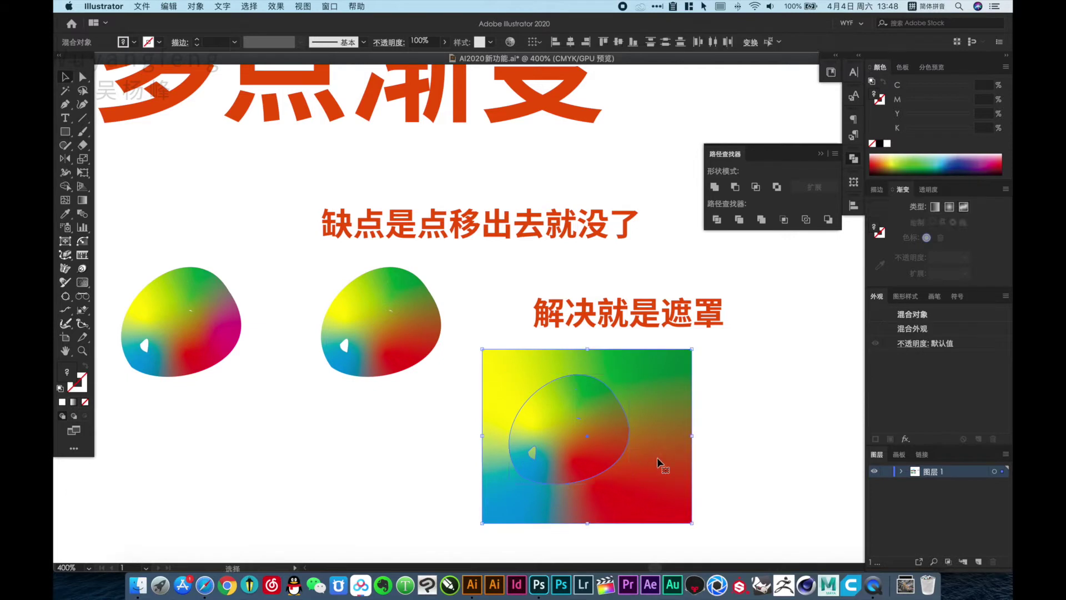
pyautogui.press('super+7')
pyautogui.click(672, 454)
# - Drag the masked rectangle's blue gradient stop outside the blob
pyautogui.press('a')
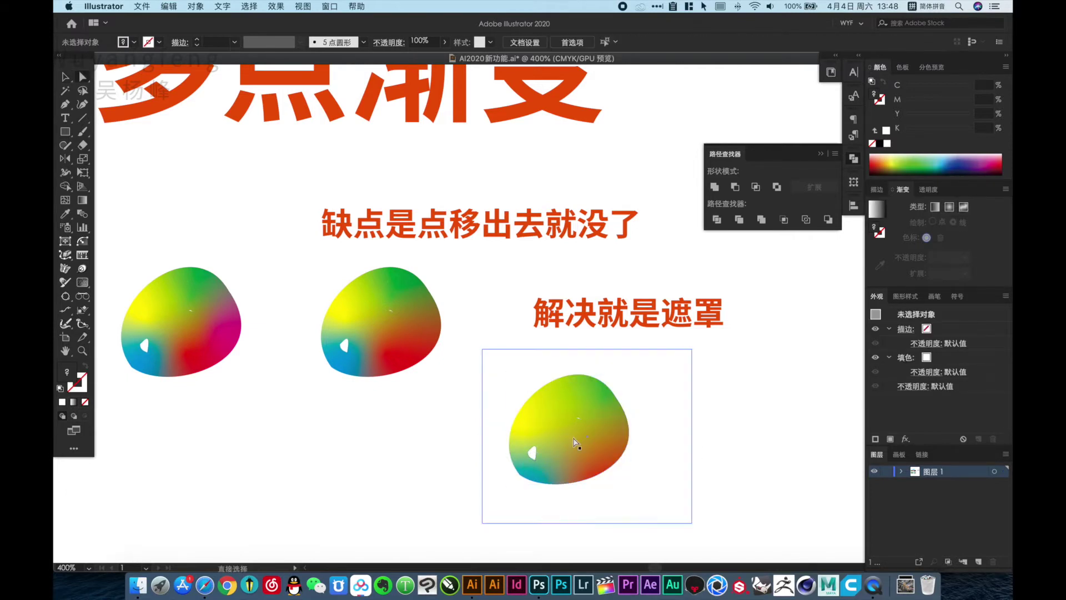
pyautogui.click(621, 459)
pyautogui.press('g')
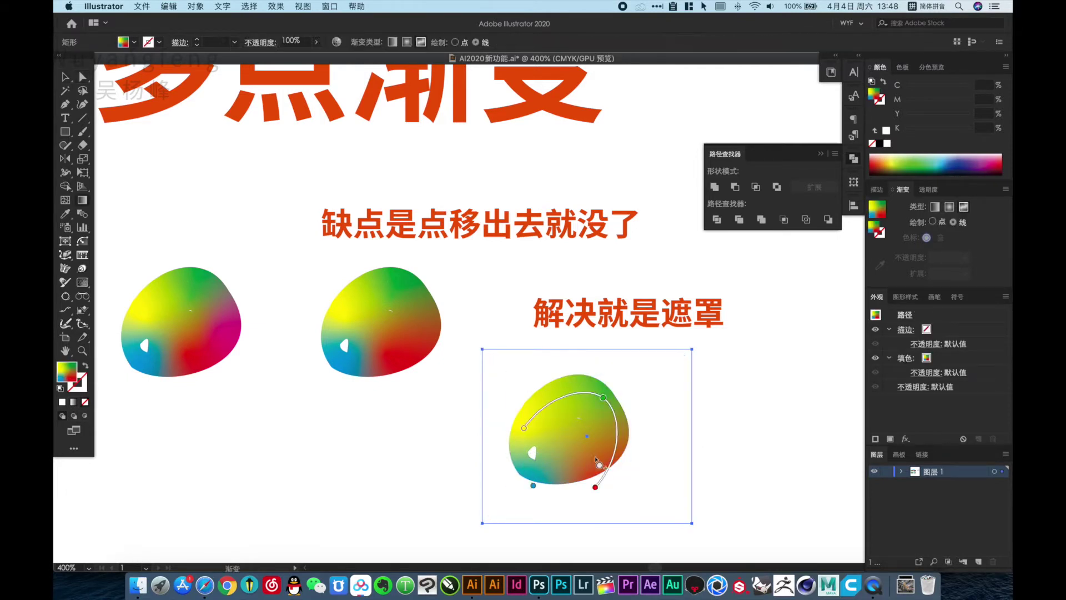
pyautogui.click(532, 487)
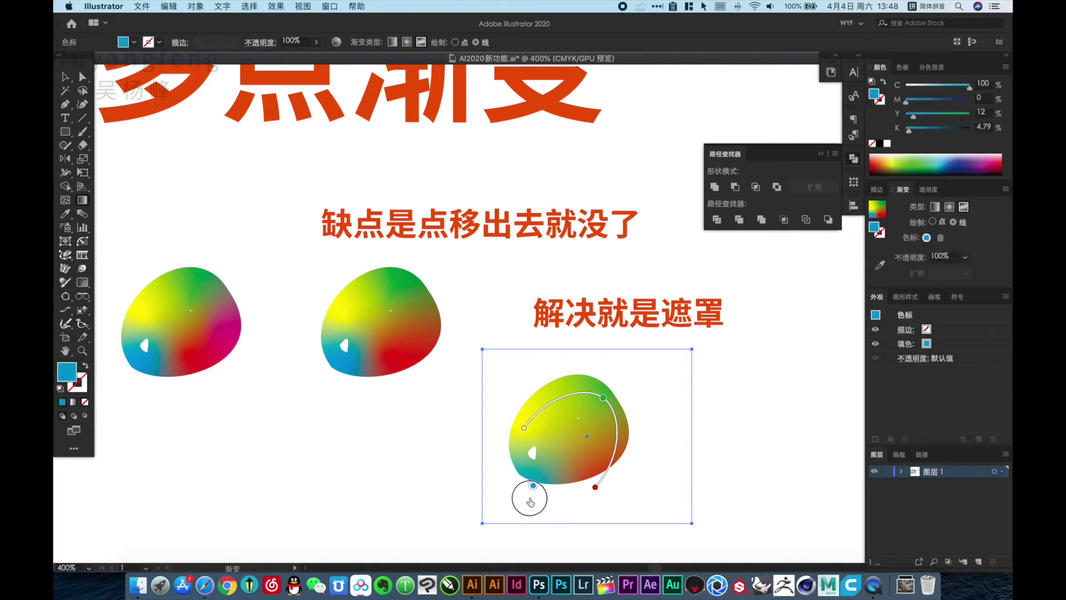
pyautogui.moveTo(533, 488)
pyautogui.mouseDown()
pyautogui.moveTo(522, 498)
pyautogui.moveTo(493, 450)
pyautogui.moveTo(507, 409)
pyautogui.moveTo(641, 393)
pyautogui.moveTo(622, 470)
pyautogui.mouseUp()
pyautogui.press('v')
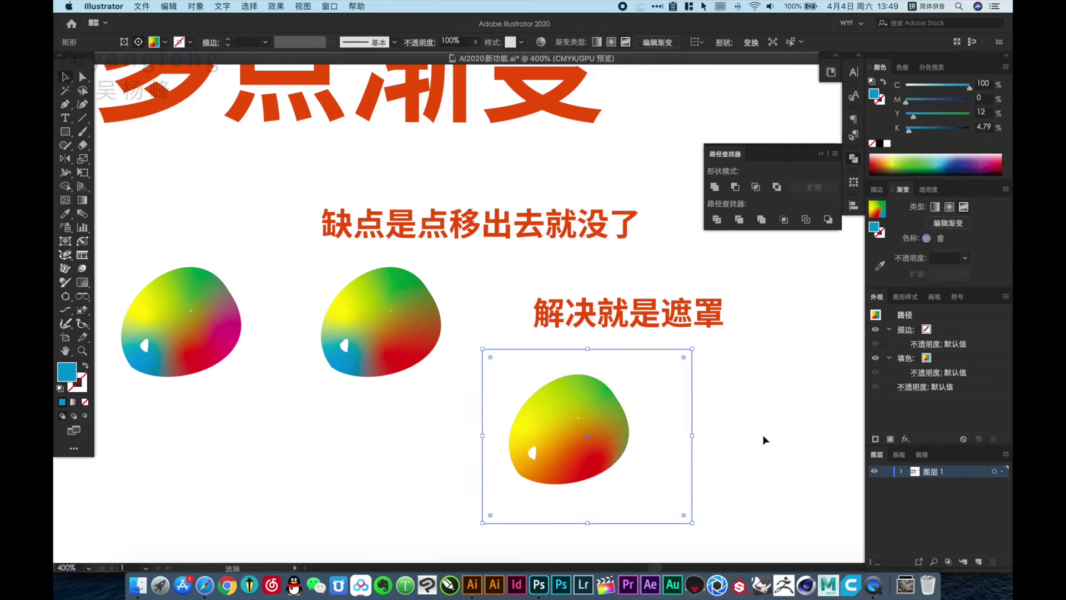
pyautogui.scroll(-4, 563, 333)
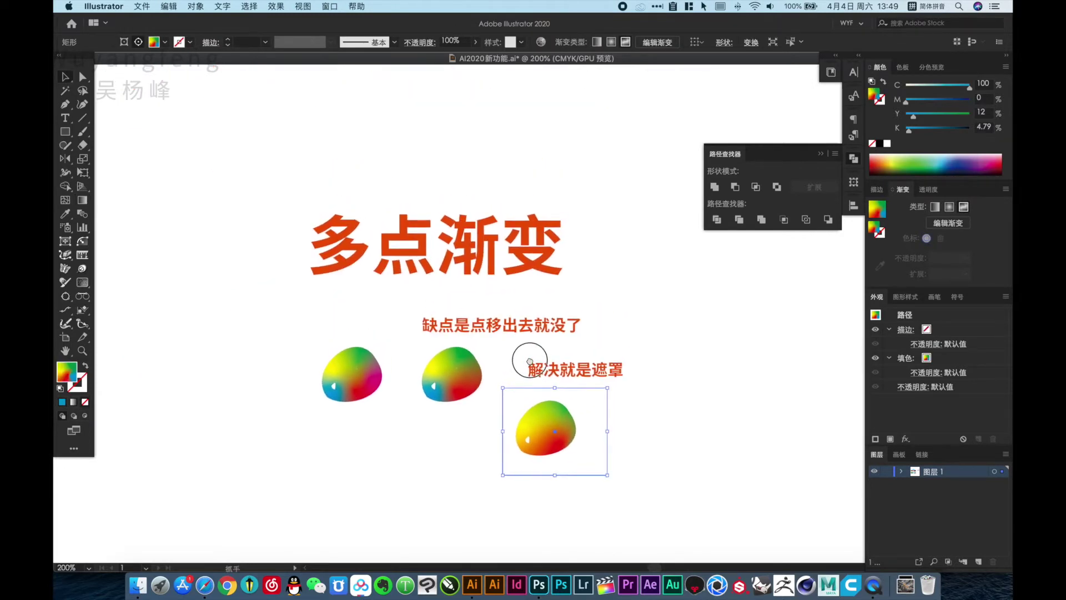
pyautogui.click(655, 322)
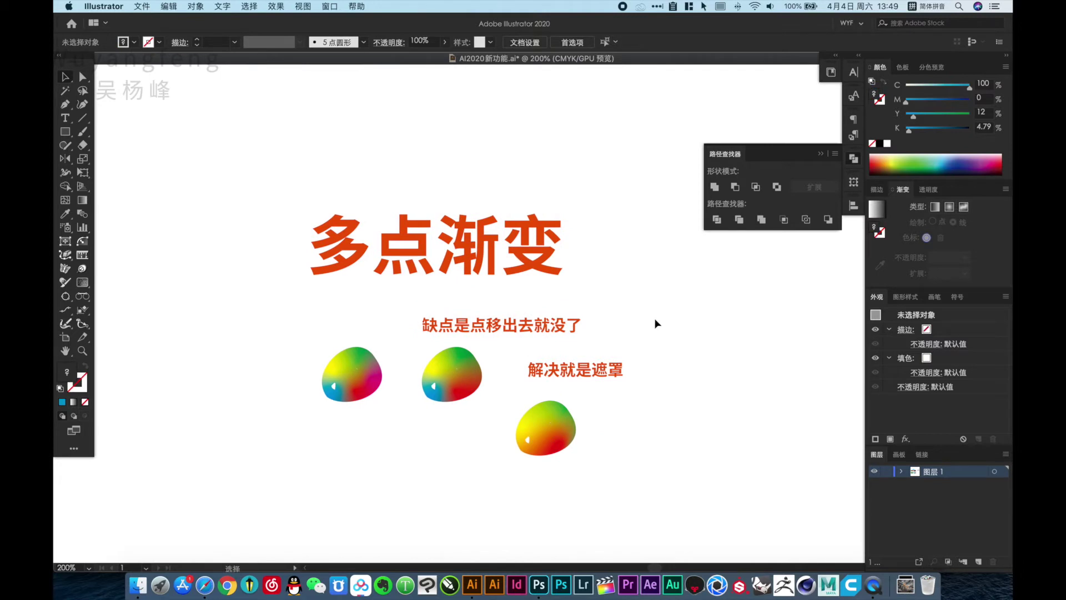
pyautogui.moveTo(359, 299); pyautogui.dragTo(431, 297)
pyautogui.scroll(-2, 676, 317)
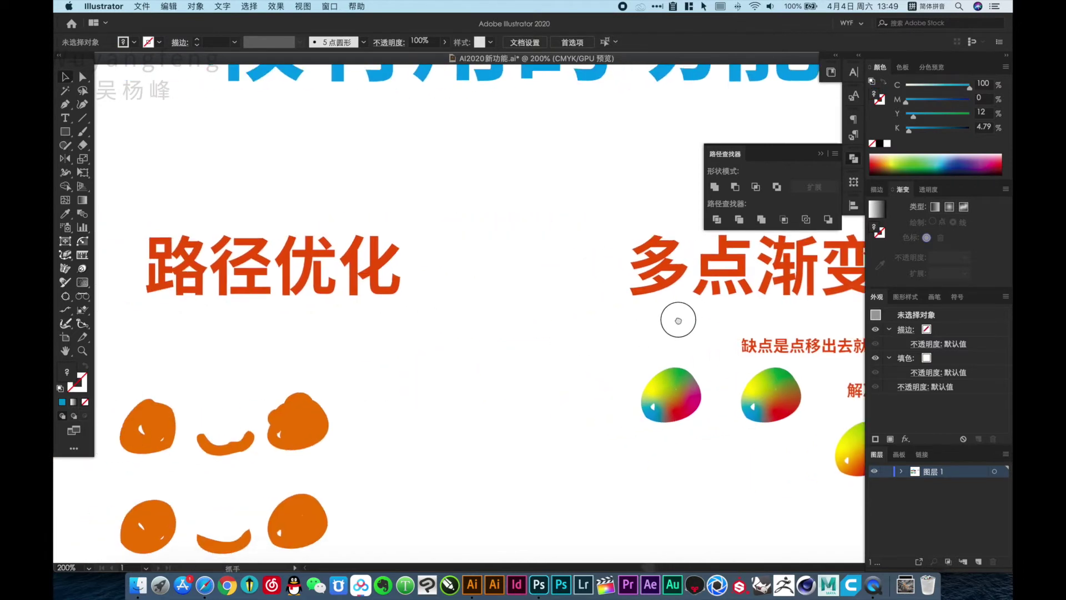
pyautogui.moveTo(651, 338)
pyautogui.mouseDown()
pyautogui.moveTo(461, 379)
pyautogui.moveTo(678, 483)
pyautogui.mouseUp()
pyautogui.click(610, 397)
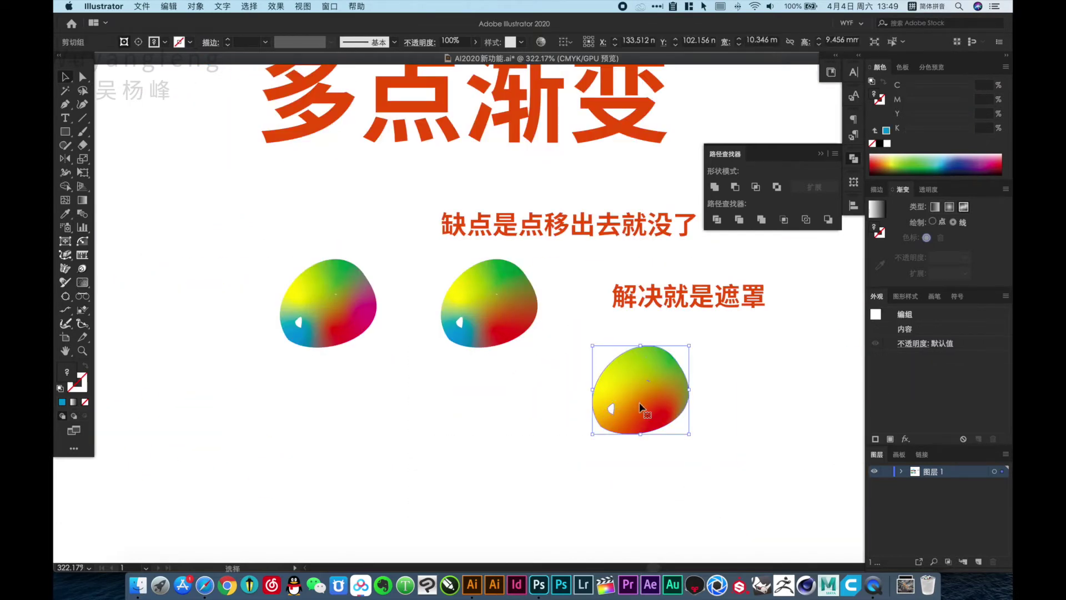
pyautogui.click(512, 336)
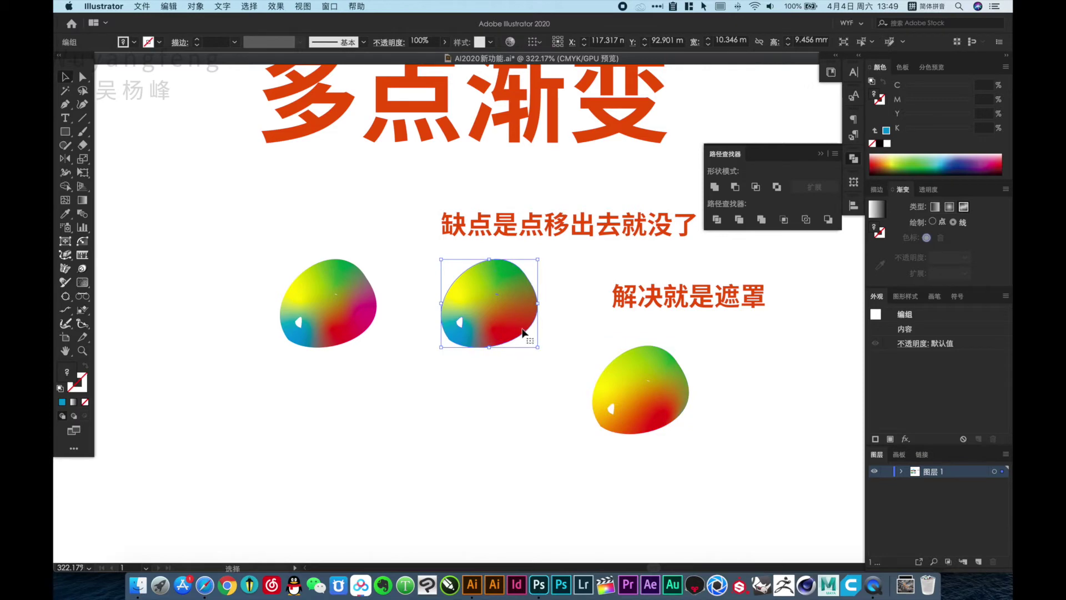
# - Recolour the middle blob with linked harmony colours: green, dark blue and a more saturated red
pyautogui.click(509, 41)
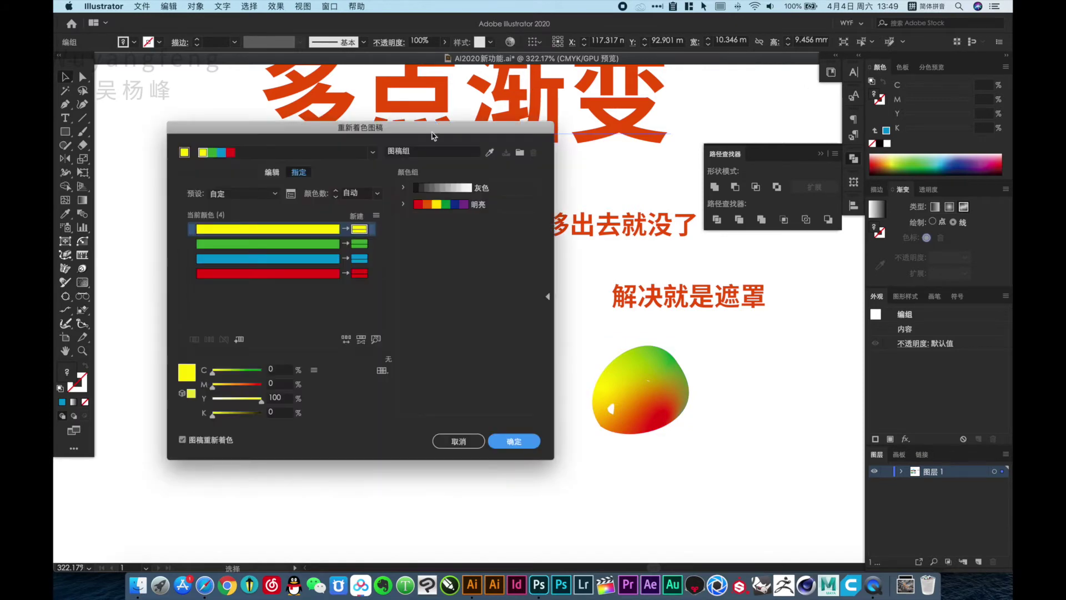
pyautogui.moveTo(433, 136); pyautogui.dragTo(817, 189)
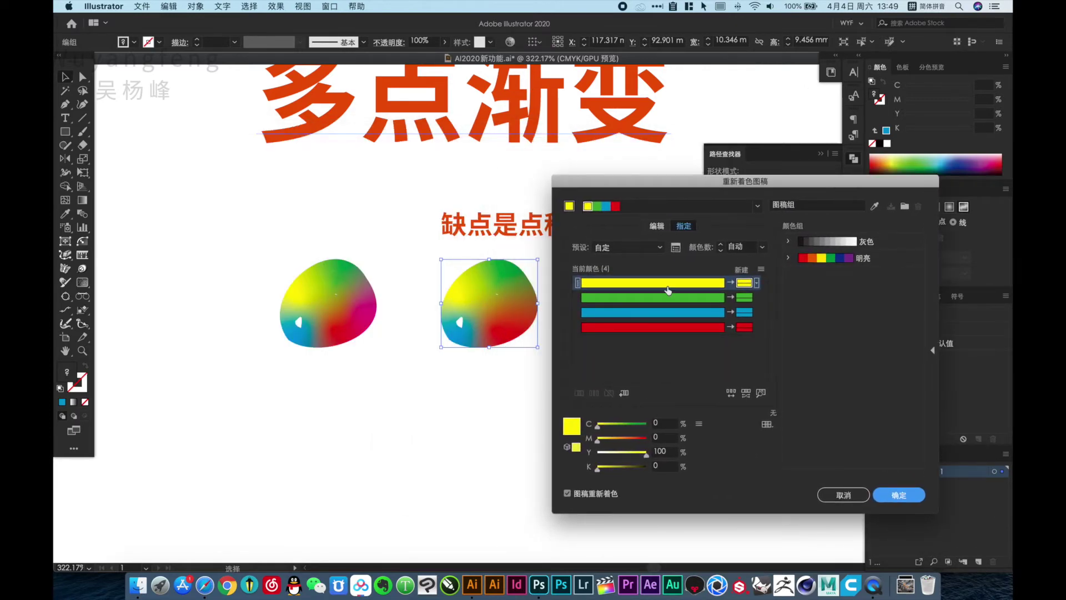
pyautogui.click(657, 225)
pyautogui.click(761, 393)
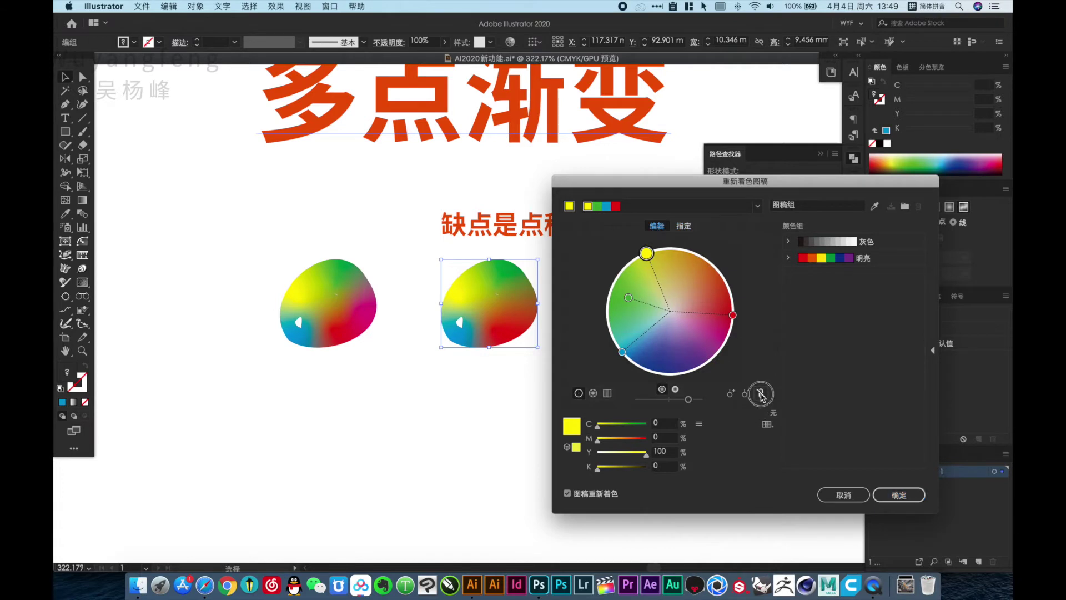
pyautogui.moveTo(646, 253)
pyautogui.mouseDown()
pyautogui.moveTo(680, 265)
pyautogui.moveTo(705, 315)
pyautogui.moveTo(688, 257)
pyautogui.mouseUp()
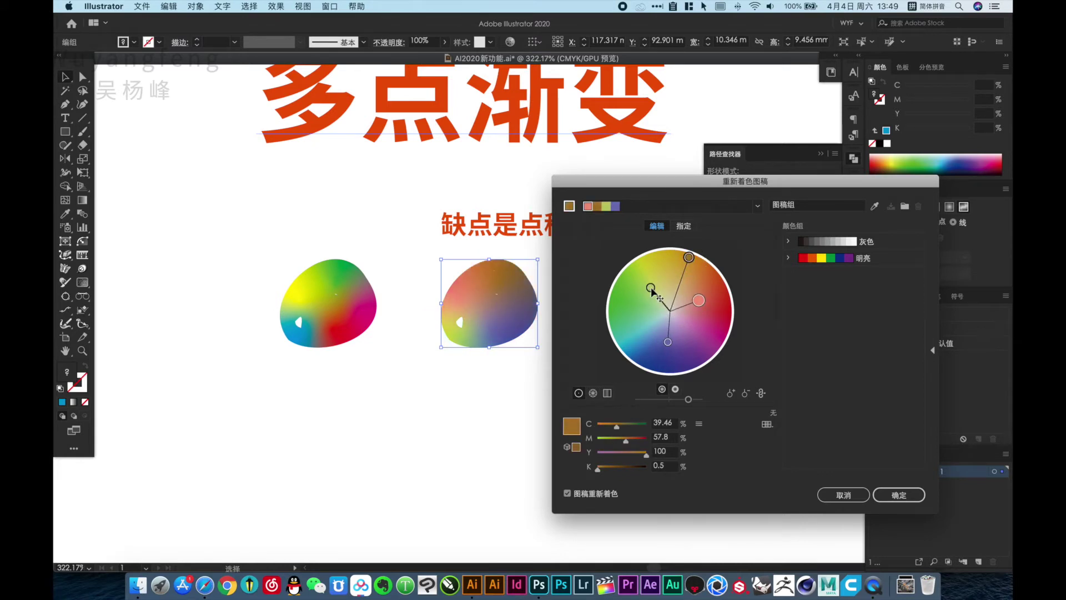
pyautogui.moveTo(651, 289); pyautogui.dragTo(632, 261)
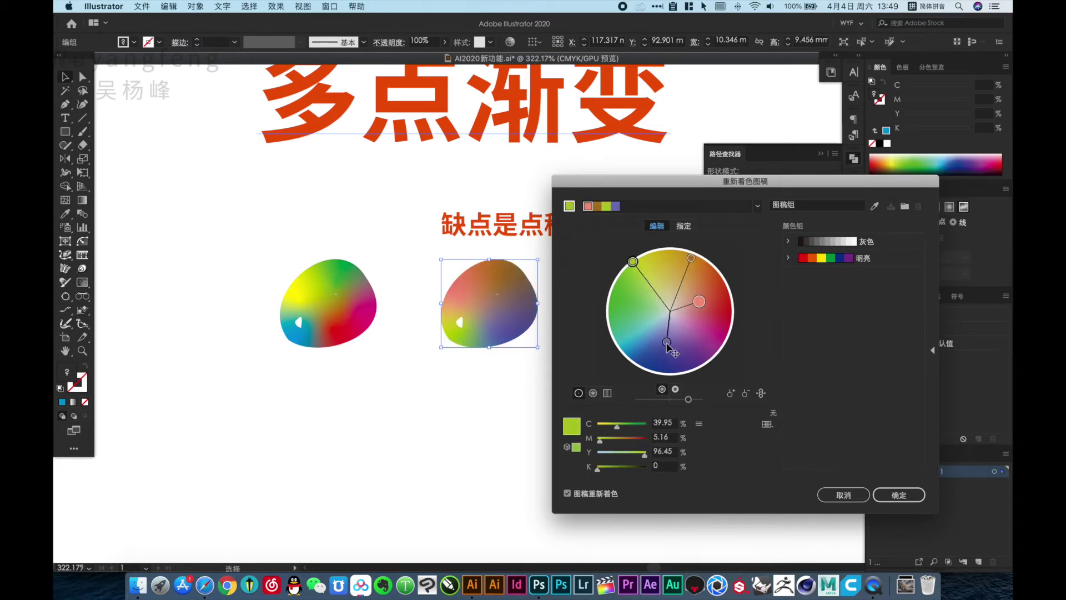
pyautogui.moveTo(666, 341); pyautogui.dragTo(664, 361)
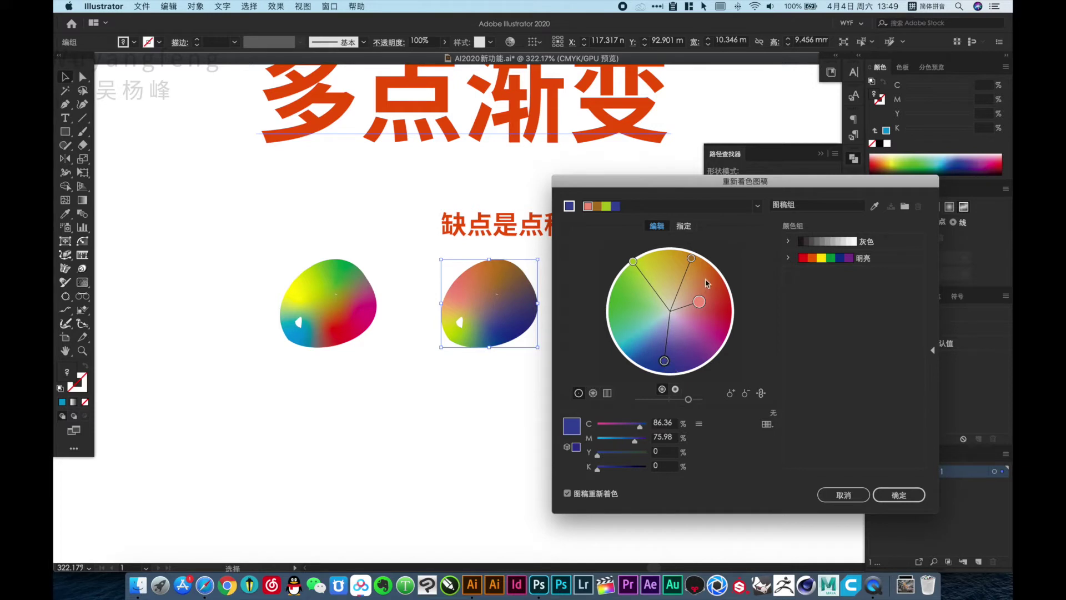
pyautogui.moveTo(700, 301)
pyautogui.mouseDown()
pyautogui.moveTo(720, 298)
pyautogui.moveTo(721, 313)
pyautogui.mouseUp()
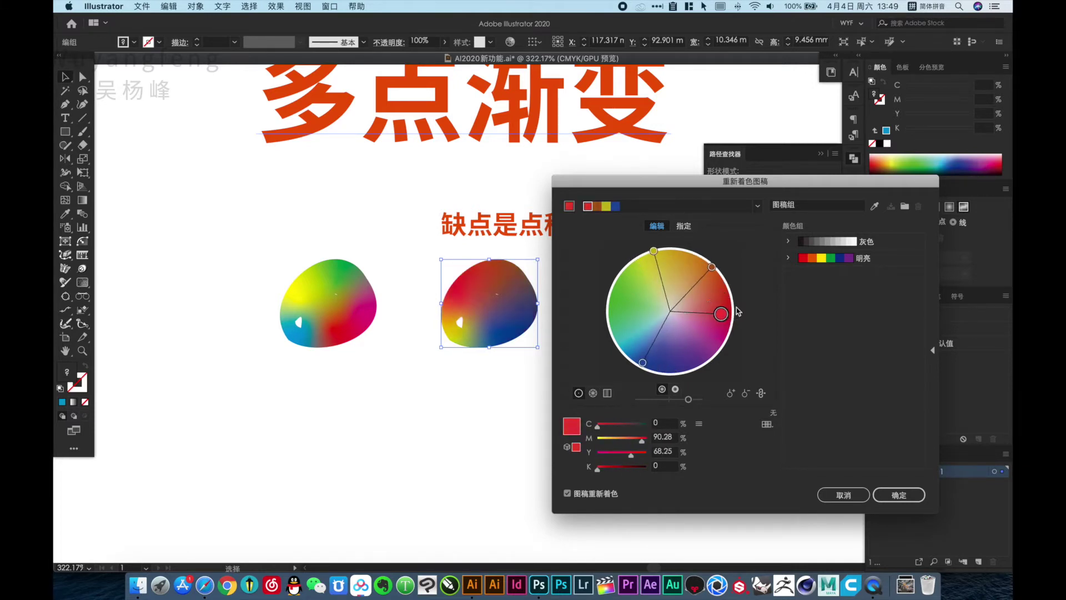
pyautogui.click(899, 495)
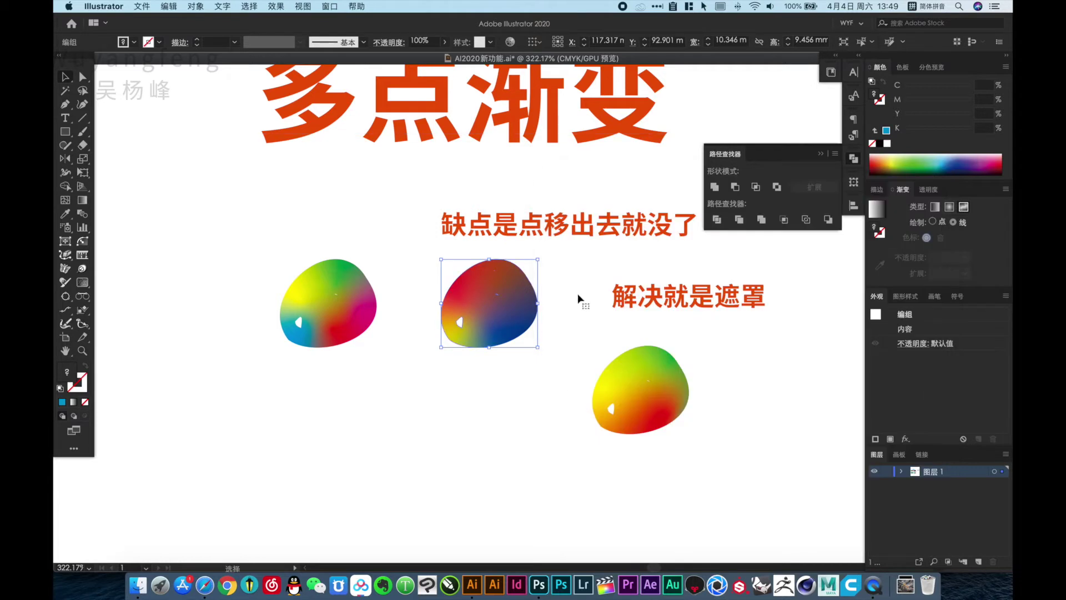
# - Move the 解决就是遮罩 caption beside the yellow-red blob and start editing it
pyautogui.click(494, 391)
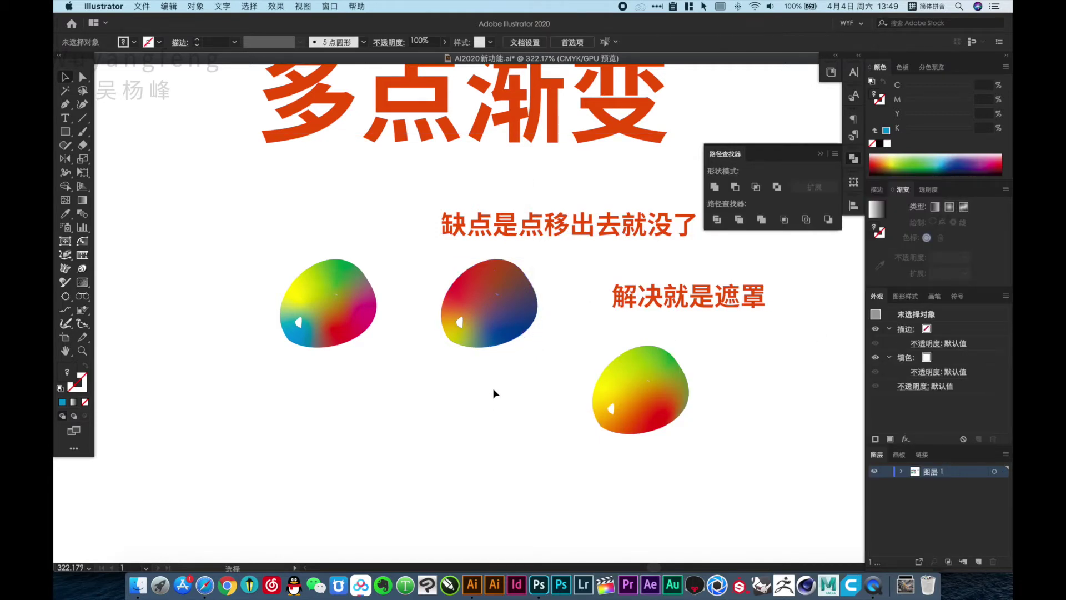
pyautogui.moveTo(499, 389); pyautogui.dragTo(317, 382)
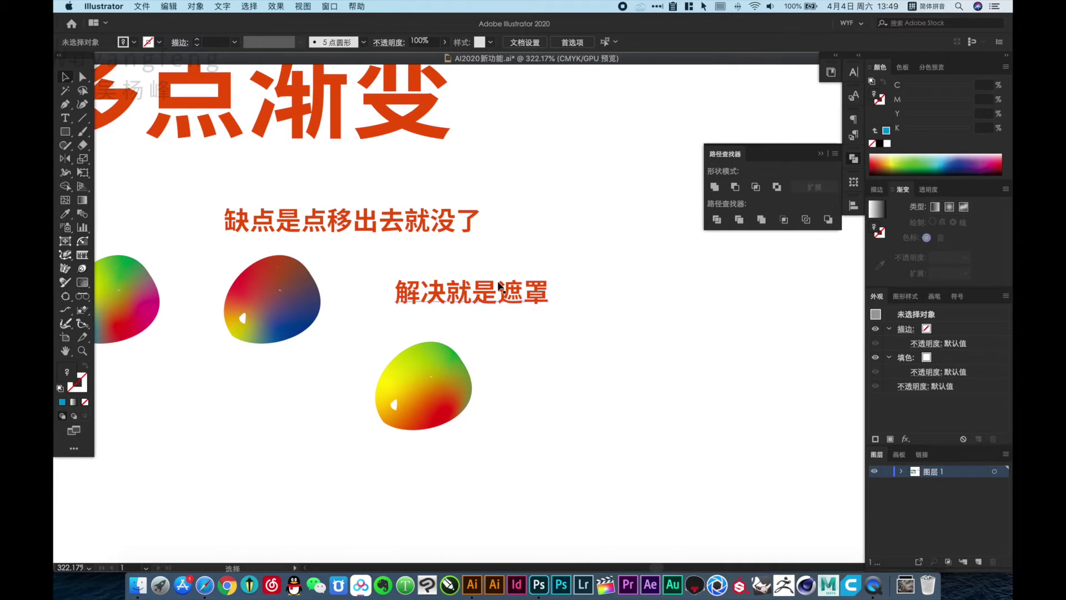
pyautogui.moveTo(488, 296); pyautogui.dragTo(626, 358)
pyautogui.doubleClick(623, 354)
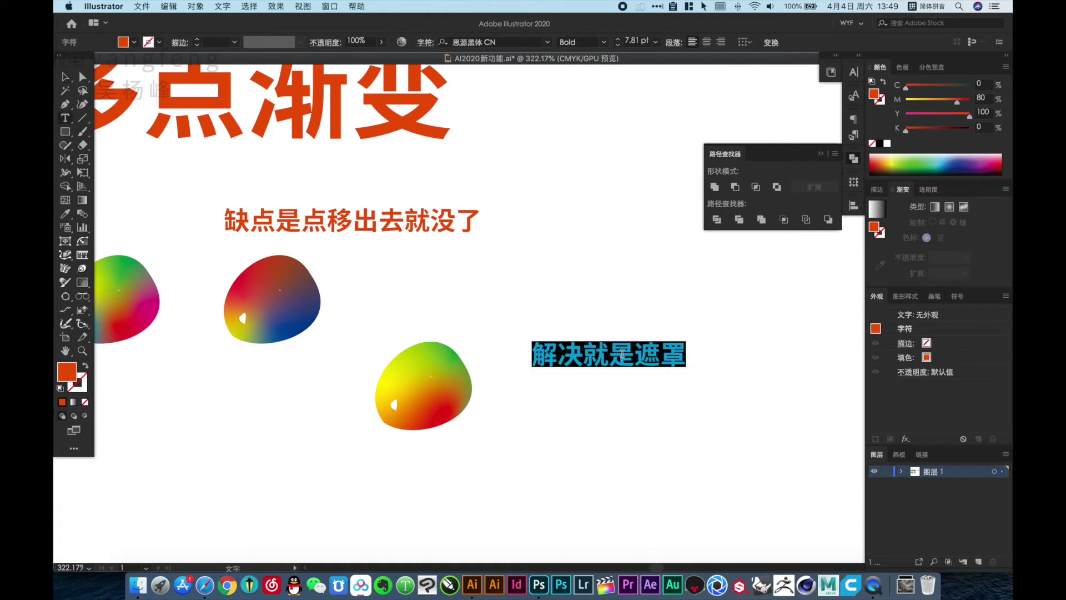
# - Type the caption line 还有个优点就是打开文件 with the pinyin IME
pyautogui.write('haiy')
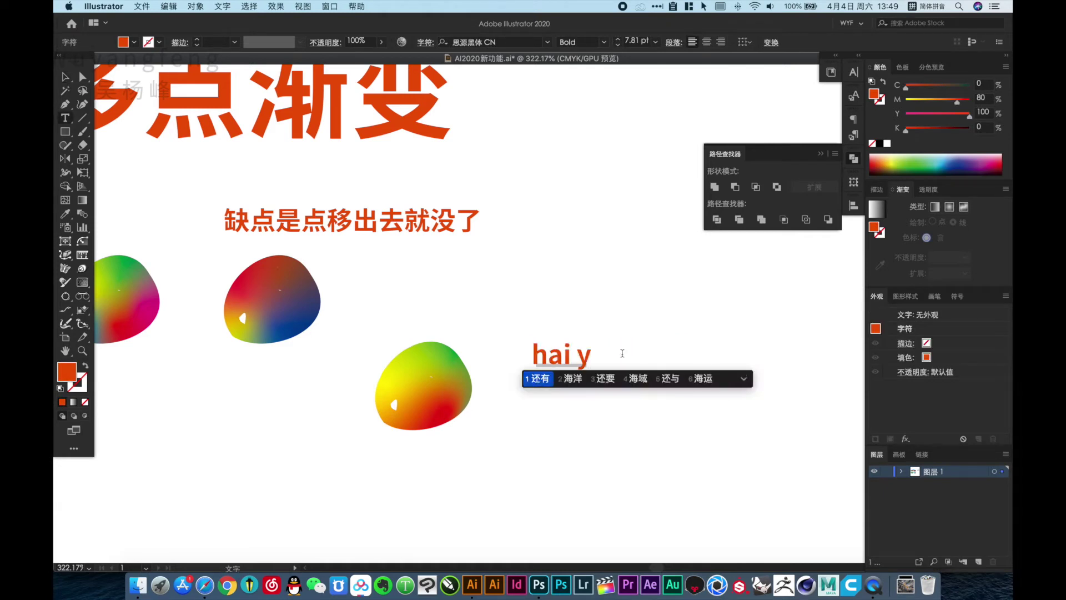
pyautogui.write('ouge')
pyautogui.press('space')
pyautogui.write('youdian')
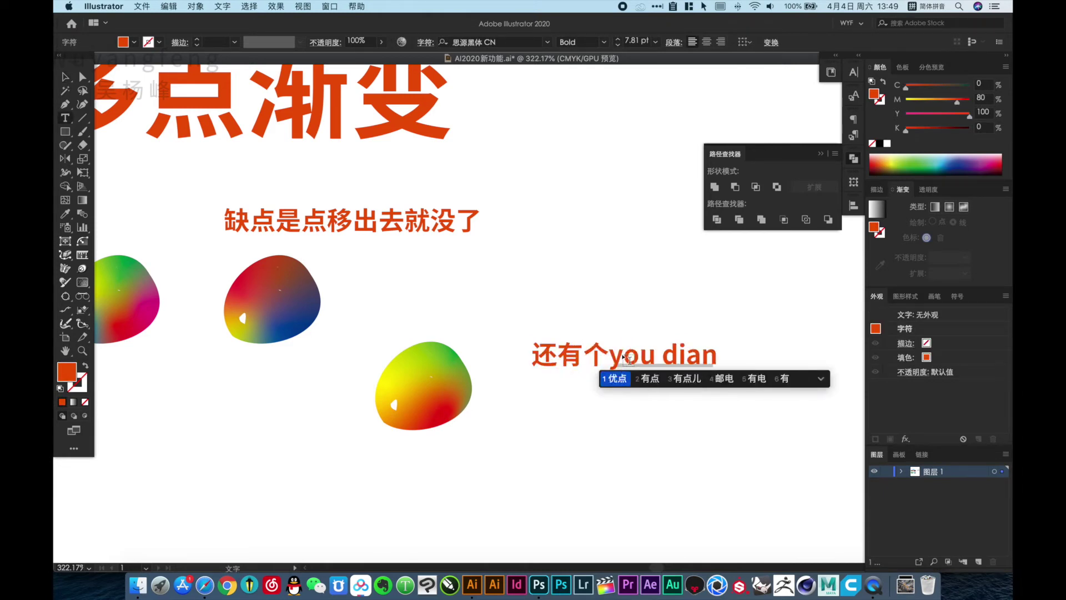
pyautogui.press('space')
pyautogui.write('jiu s')
pyautogui.press('space')
pyautogui.write('dak')
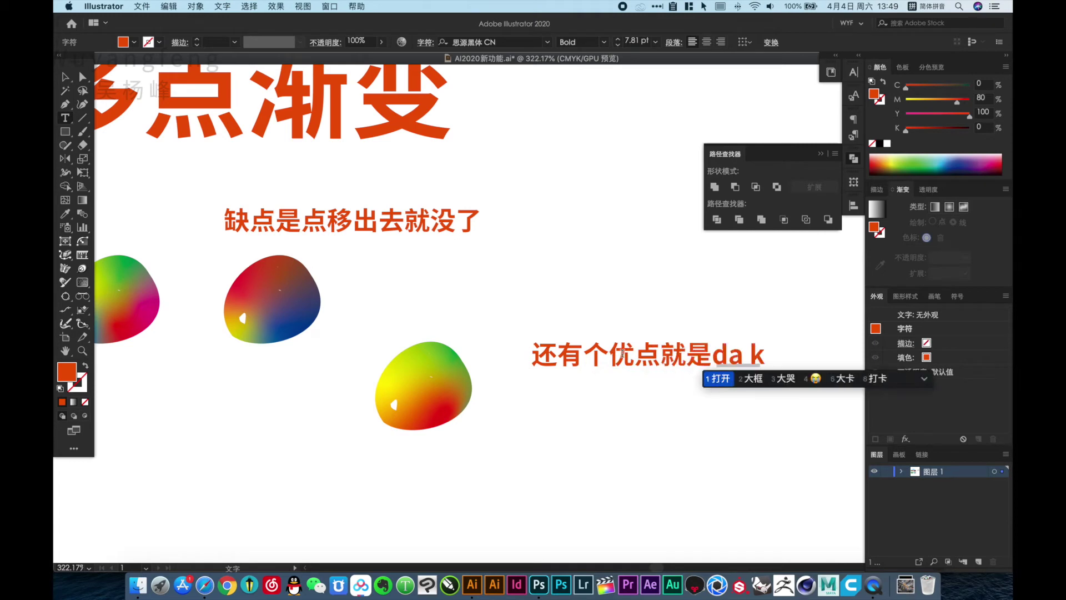
pyautogui.write('ai')
pyautogui.press('space')
pyautogui.write('wenj')
pyautogui.press('space')
# - Continue the caption with 速度将近快一倍时间 and finish editing
pyautogui.write('d')
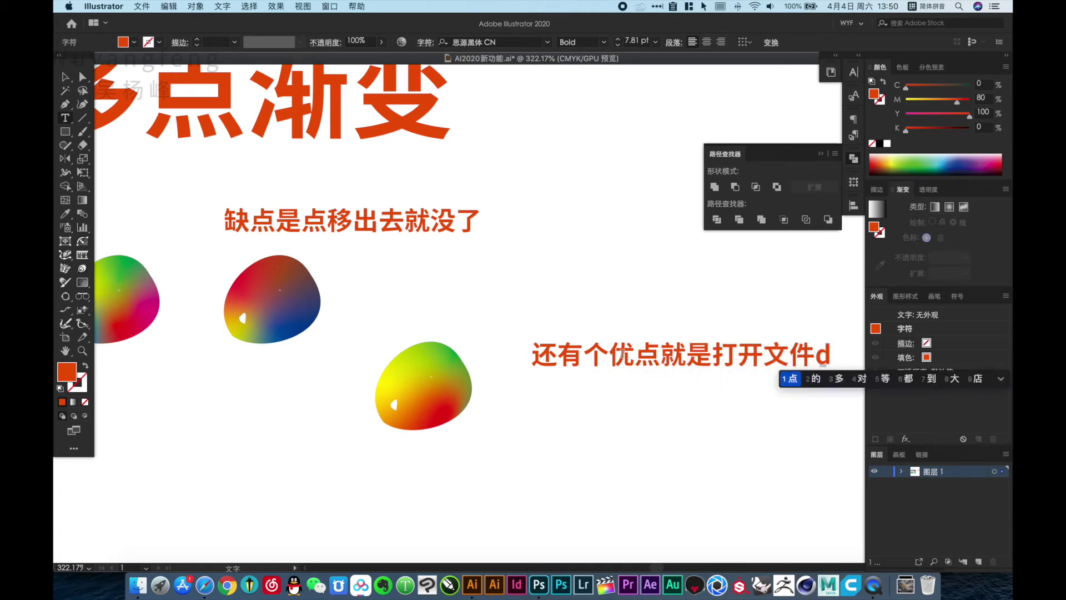
pyautogui.press('BackSpace')
pyautogui.write('sud')
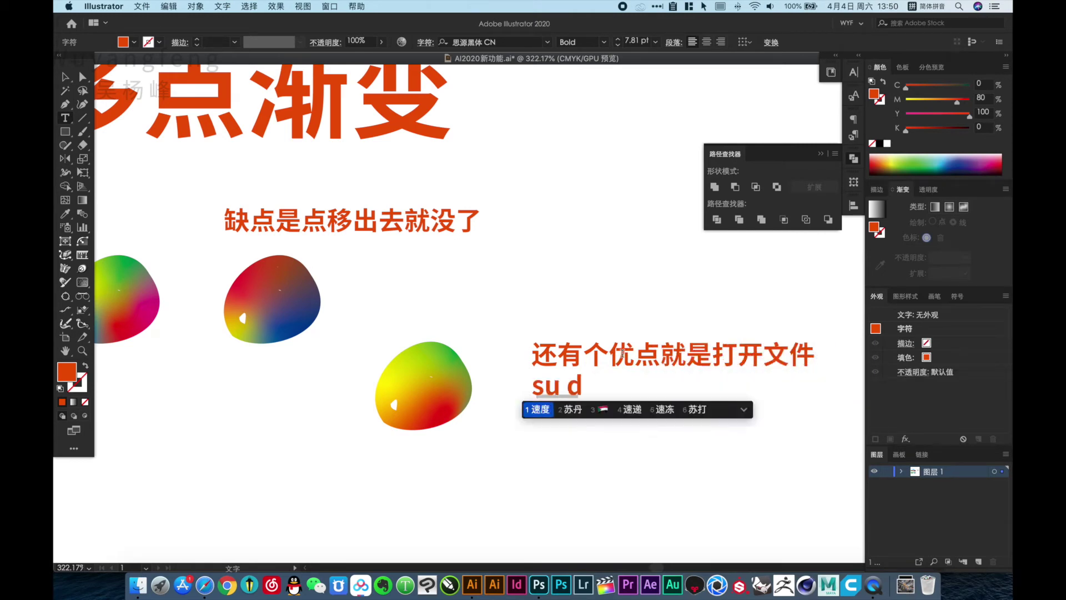
pyautogui.press('space')
pyautogui.write('ji')
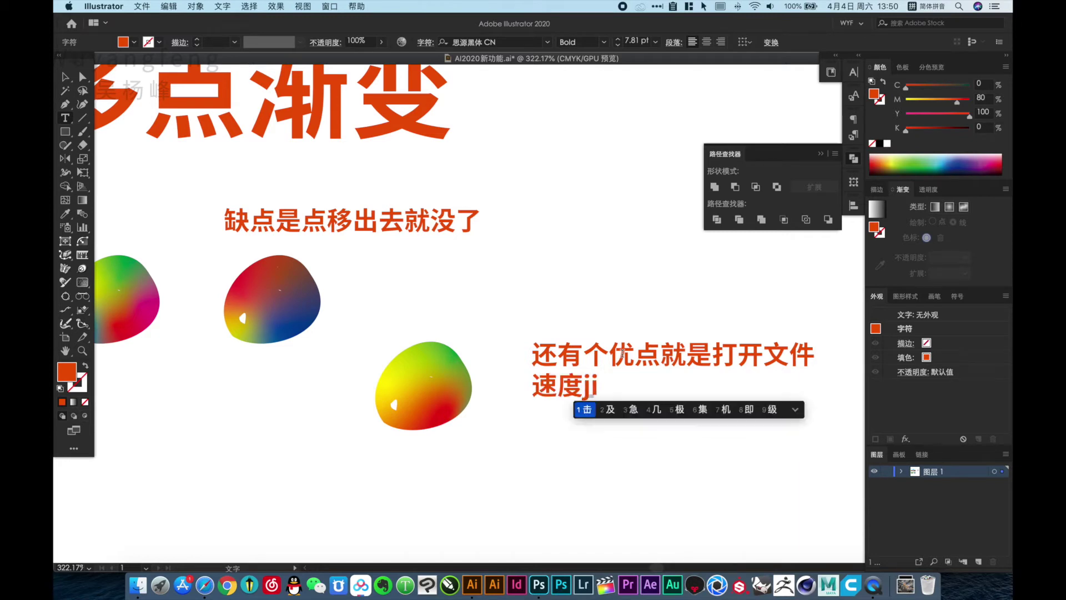
pyautogui.write('angjin')
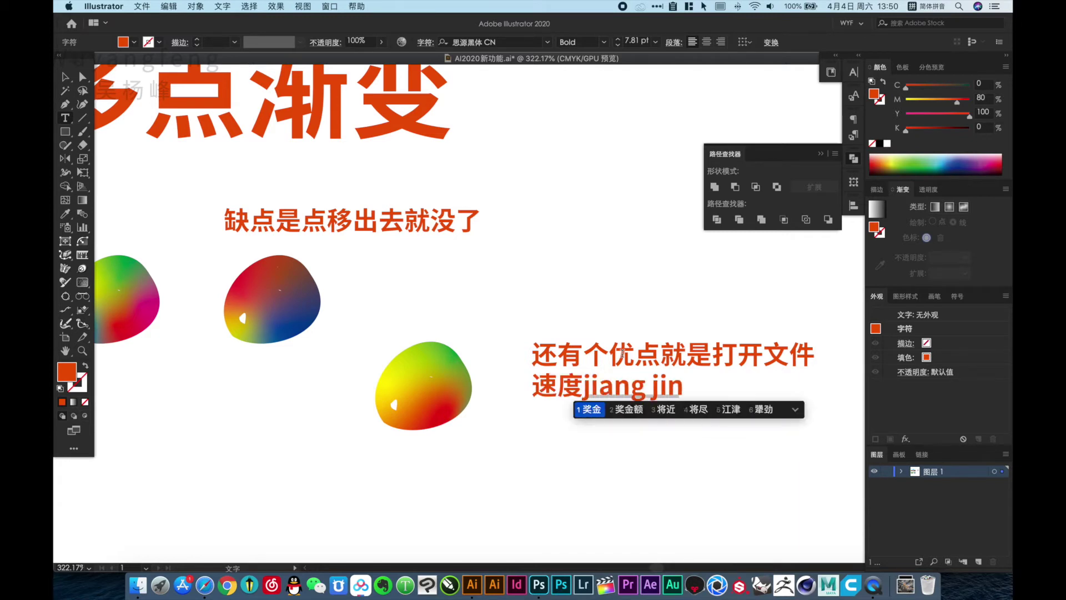
pyautogui.press('BackSpace')
pyautogui.press('BackSpace')
pyautogui.press('BackSpace')
pyautogui.press('BackSpace')
pyautogui.write('jin')
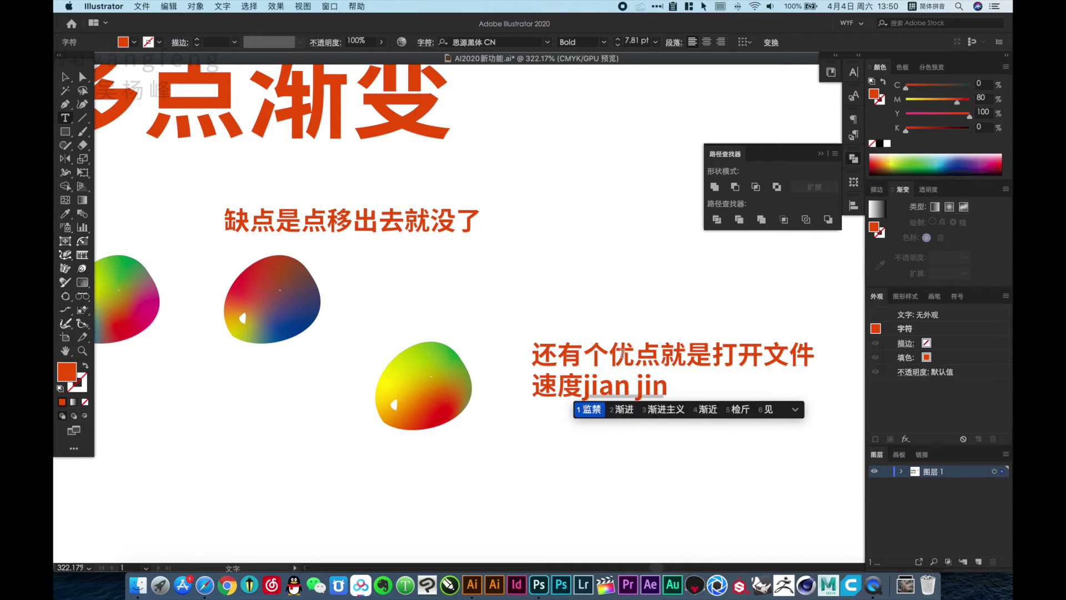
pyautogui.write('2')
pyautogui.press('BackSpace')
pyautogui.press('BackSpace')
pyautogui.write('j')
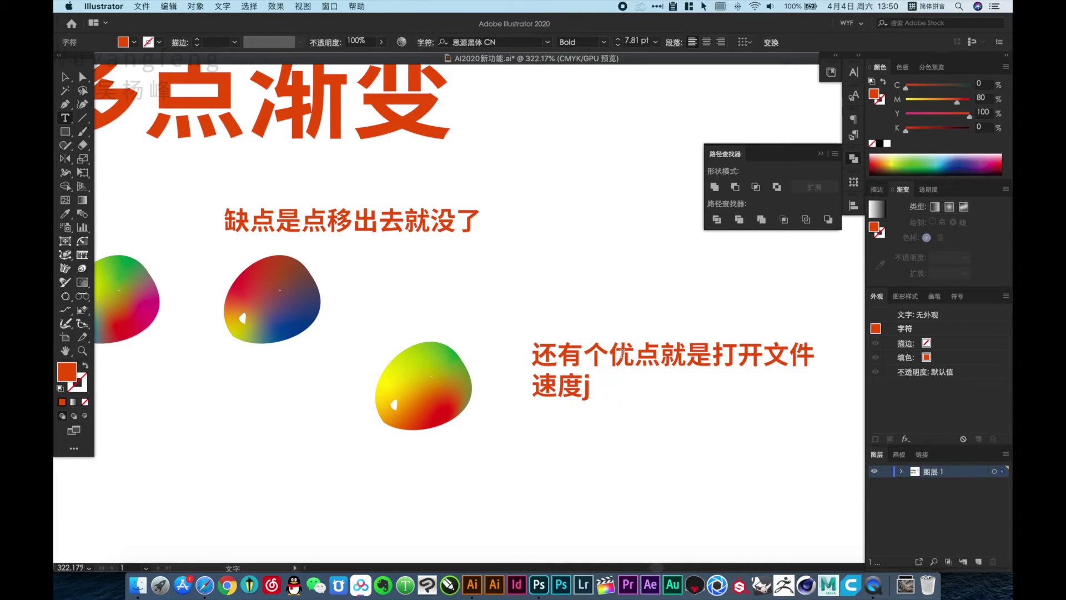
pyautogui.write('iangjin')
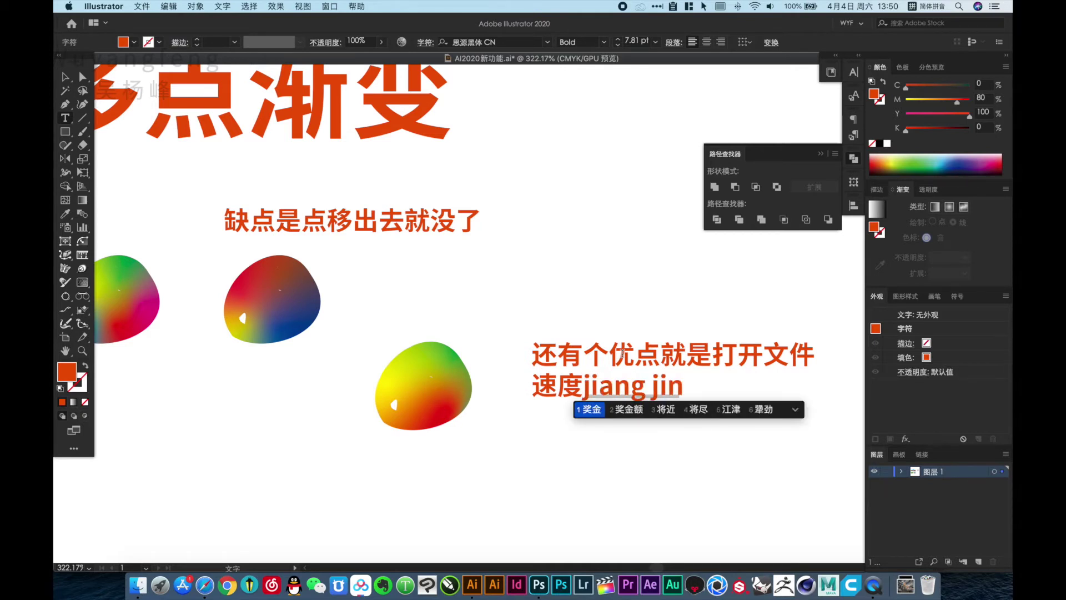
pyautogui.write('3kuai')
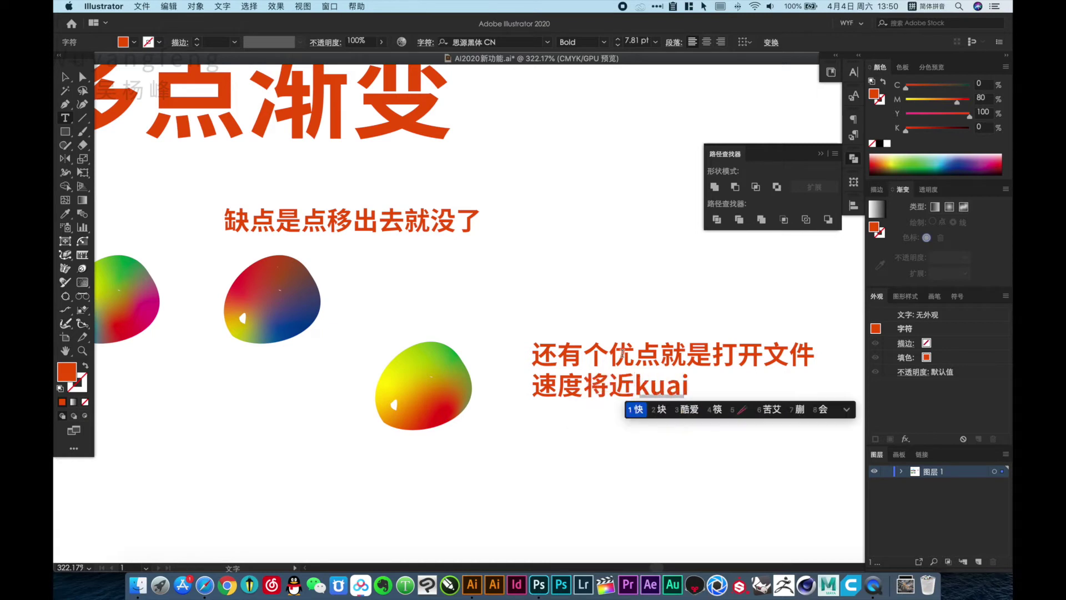
pyautogui.press('space')
pyautogui.write('yi bei ')
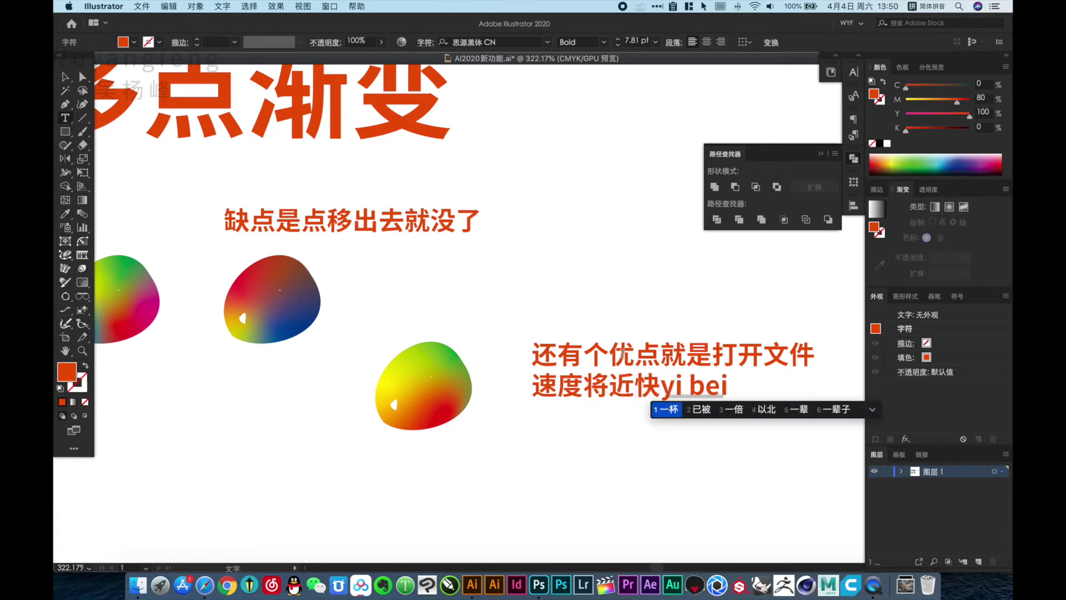
pyautogui.write('shi j')
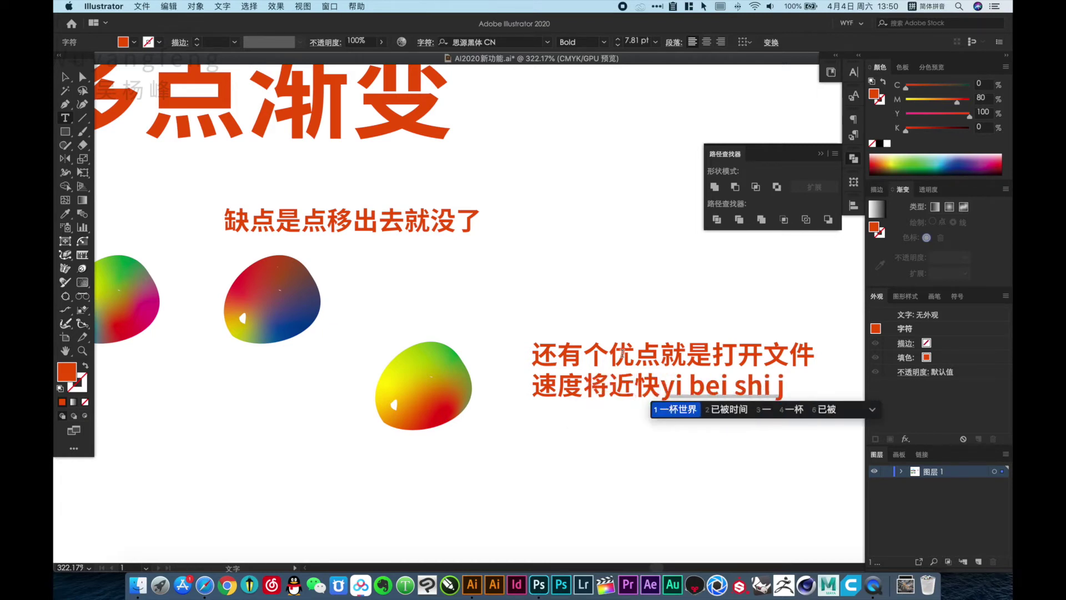
pyautogui.press('BackSpace')
pyautogui.press('BackSpace')
pyautogui.press('BackSpace')
pyautogui.press('BackSpace')
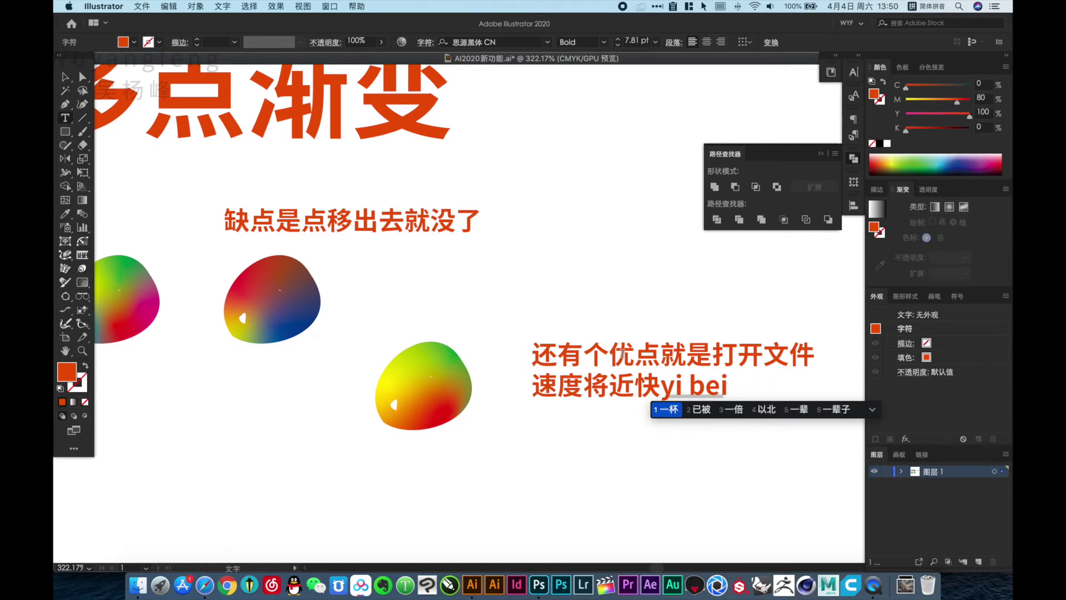
pyautogui.write('3sh')
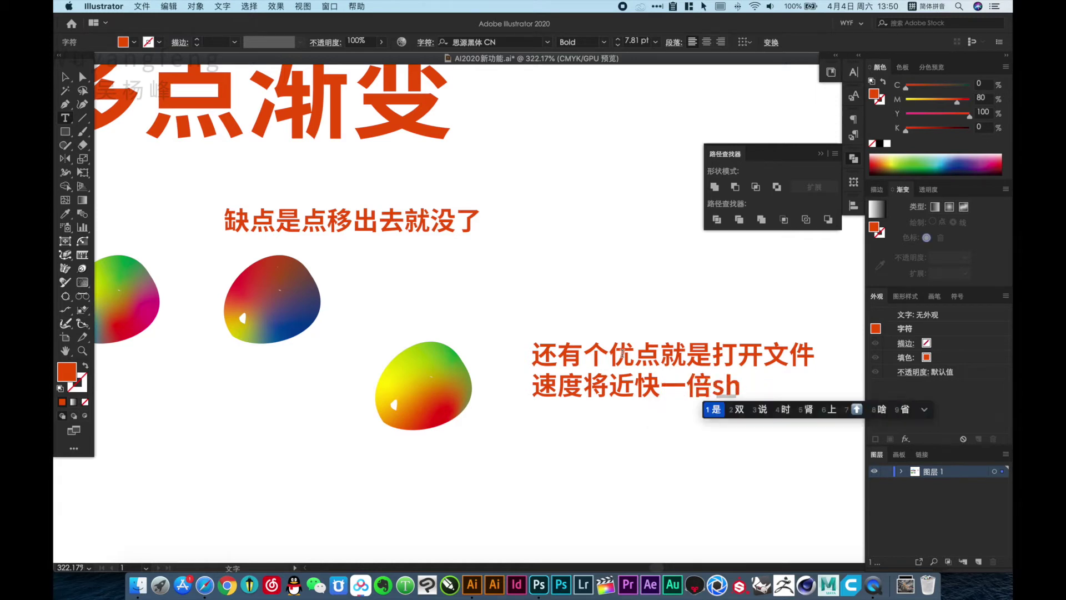
pyautogui.write('ij')
pyautogui.press('space')
pyautogui.press('Escape')
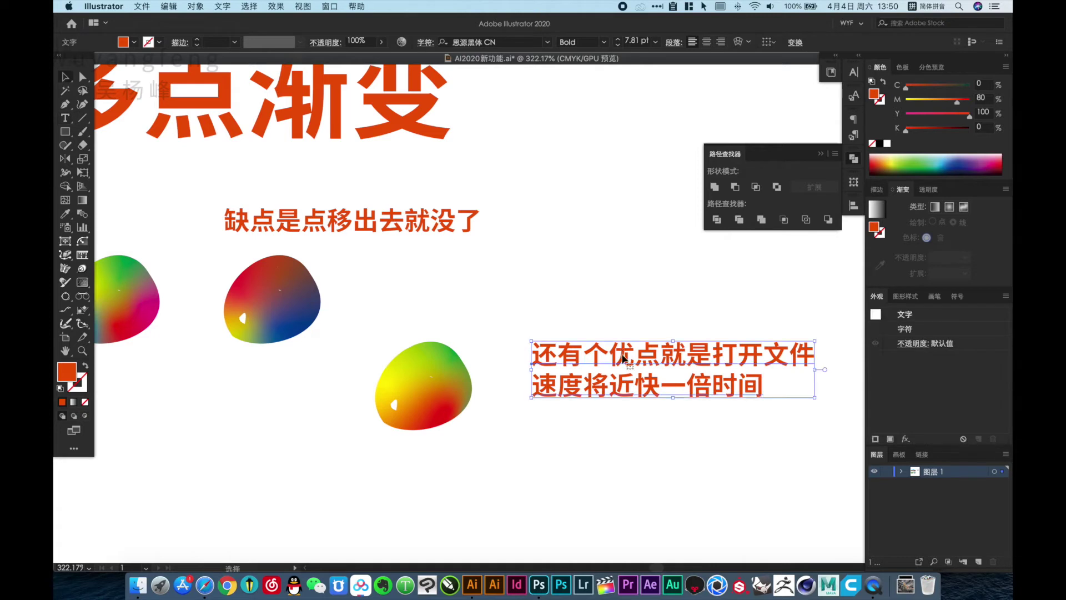
pyautogui.click(614, 473)
# - Replace the whole caption with 其他好像没了, then switch to Photoshop
pyautogui.moveTo(583, 416); pyautogui.dragTo(528, 348)
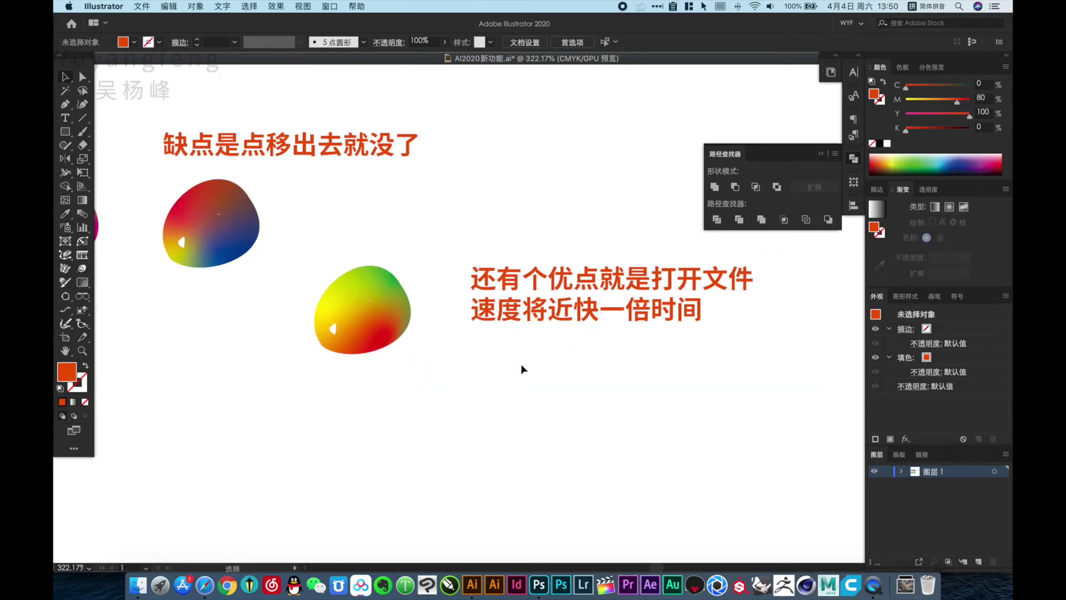
pyautogui.tripleClick(537, 320)
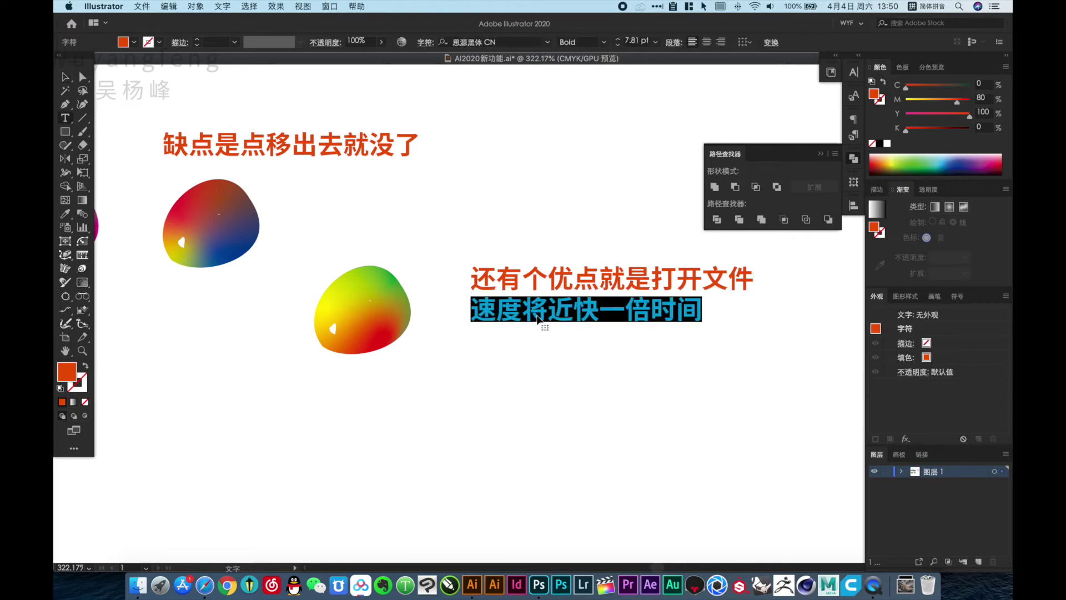
pyautogui.press('cmd+a')
pyautogui.write('qi')
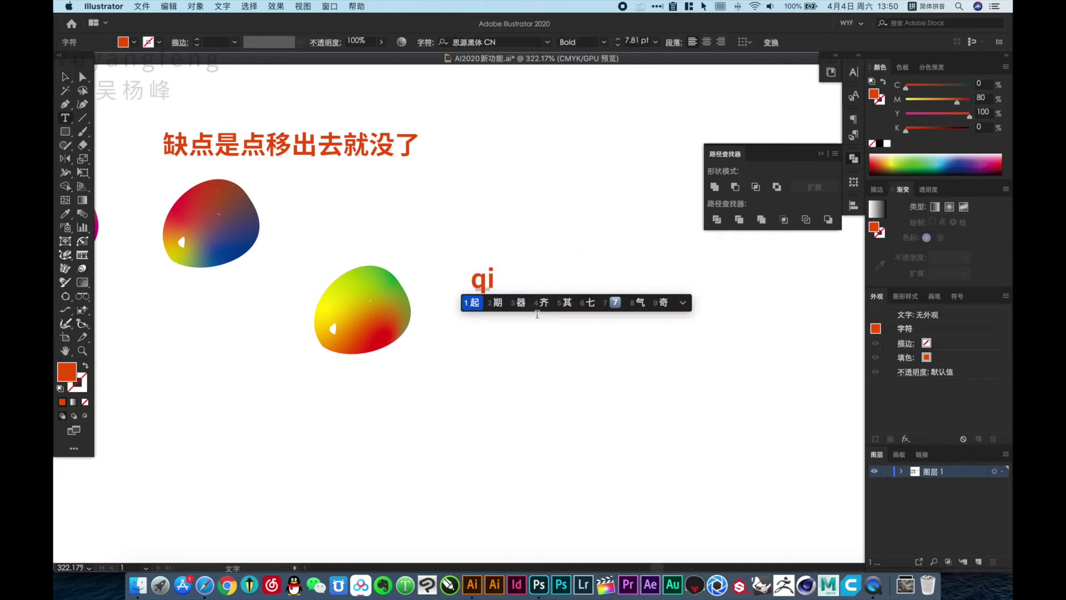
pyautogui.write('t haox m')
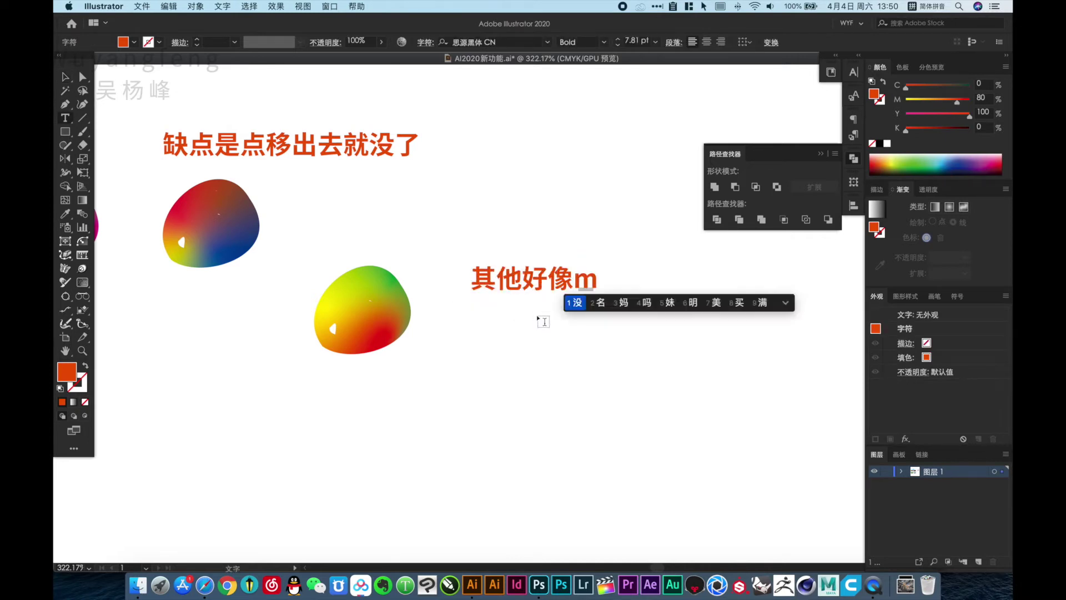
pyautogui.write('eil')
pyautogui.press('space')
pyautogui.press('Escape')
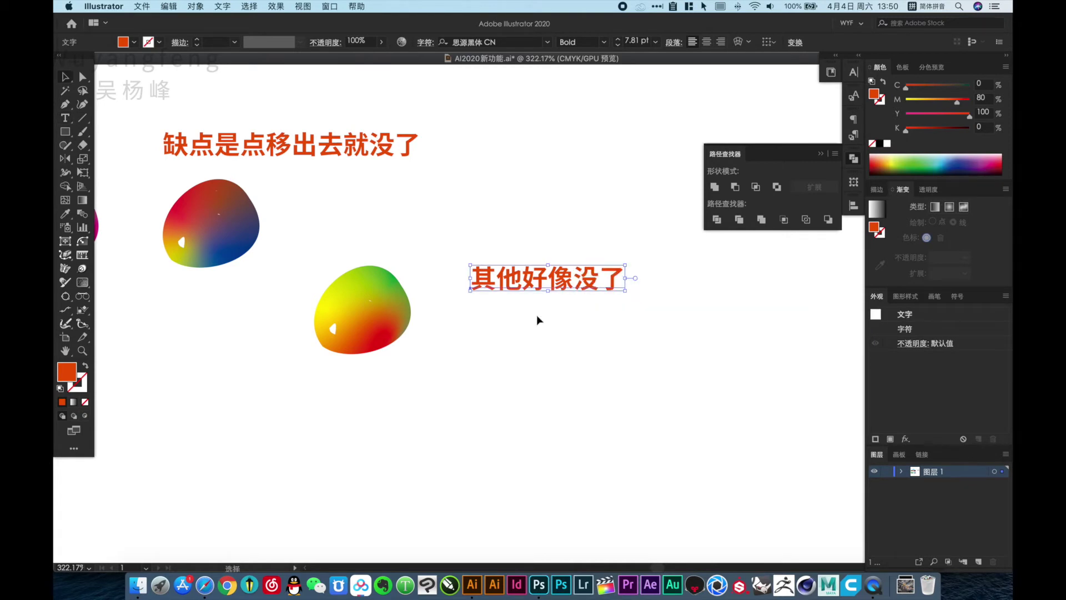
pyautogui.click(337, 519)
pyautogui.click(538, 585)
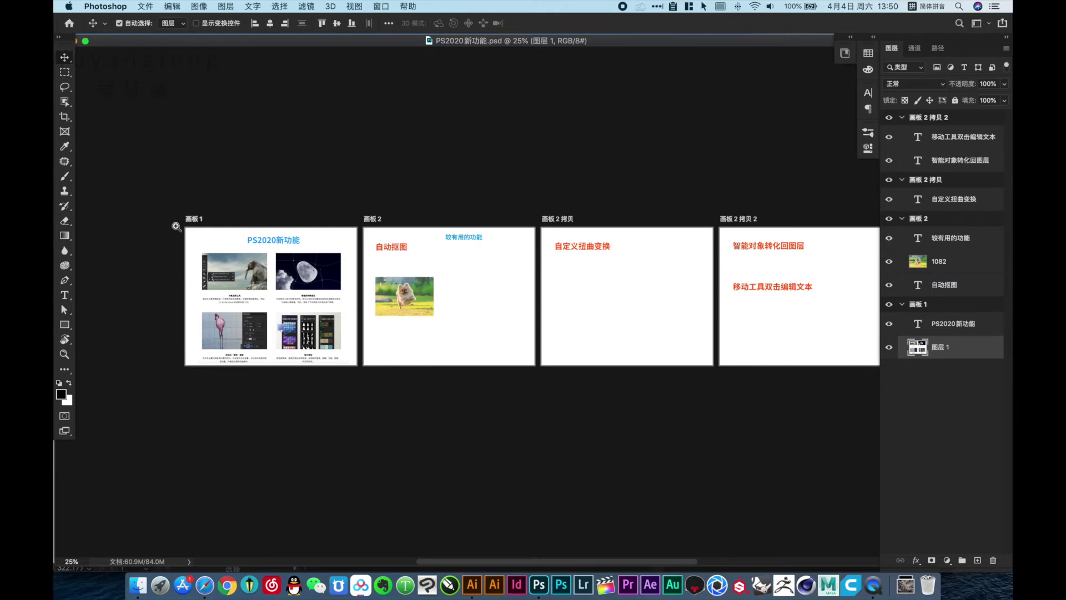
# - Scroll around the PS2020新功能 artboards to reach the dog photo on the 自动抠图 artboard
pyautogui.scroll(5, 413, 358)
pyautogui.hscroll(2, 274, 292)
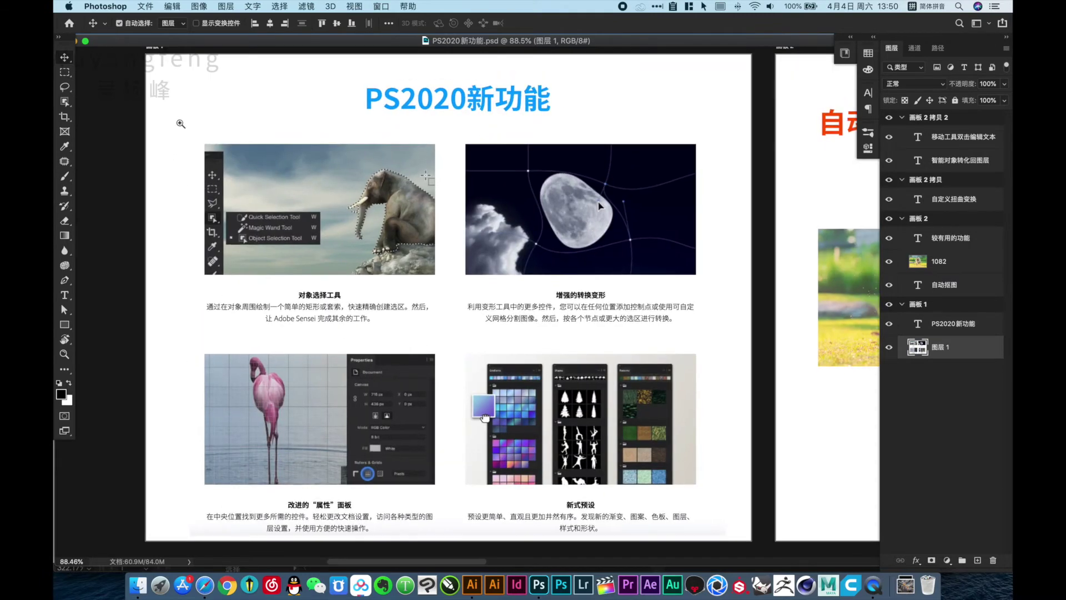
pyautogui.scroll(-3, 506, 365)
pyautogui.scroll(1, 506, 365)
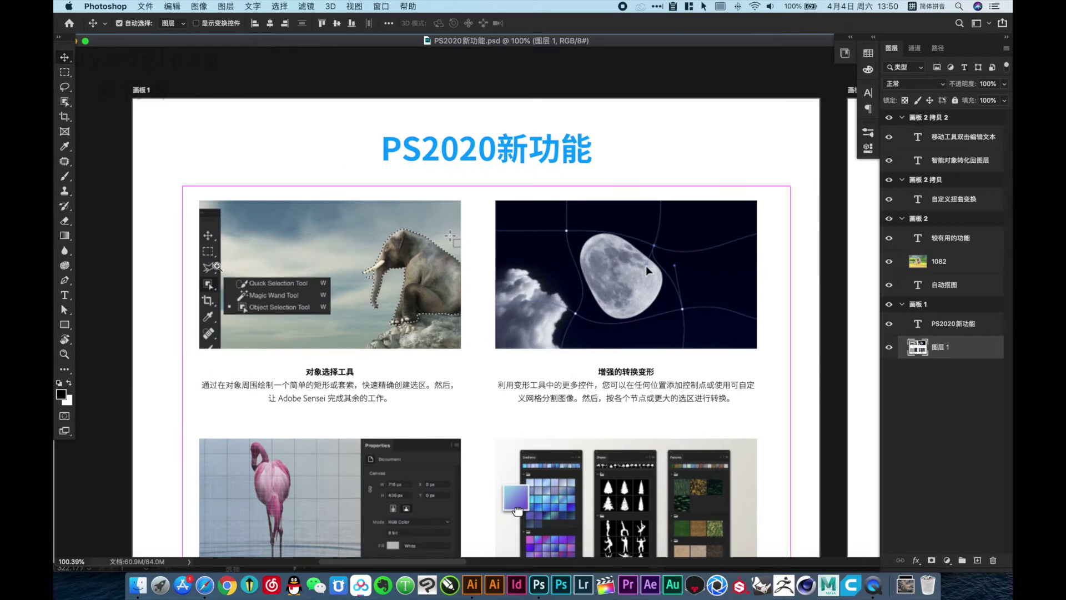
pyautogui.scroll(5, 293, 386)
pyautogui.scroll(-2, 444, 299)
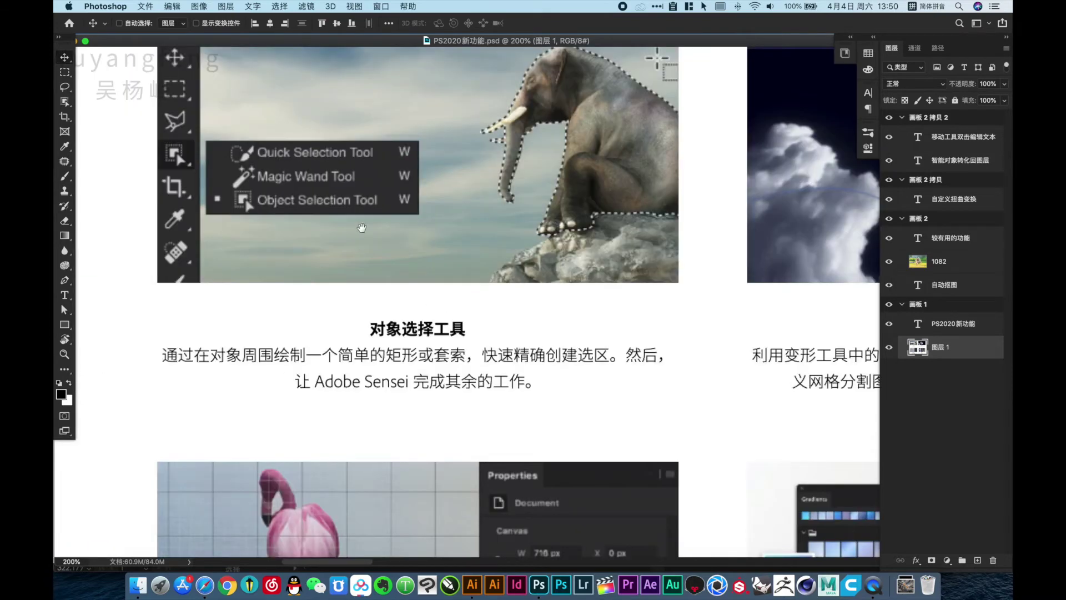
pyautogui.scroll(2, 438, 239)
pyautogui.scroll(-2, 664, 215)
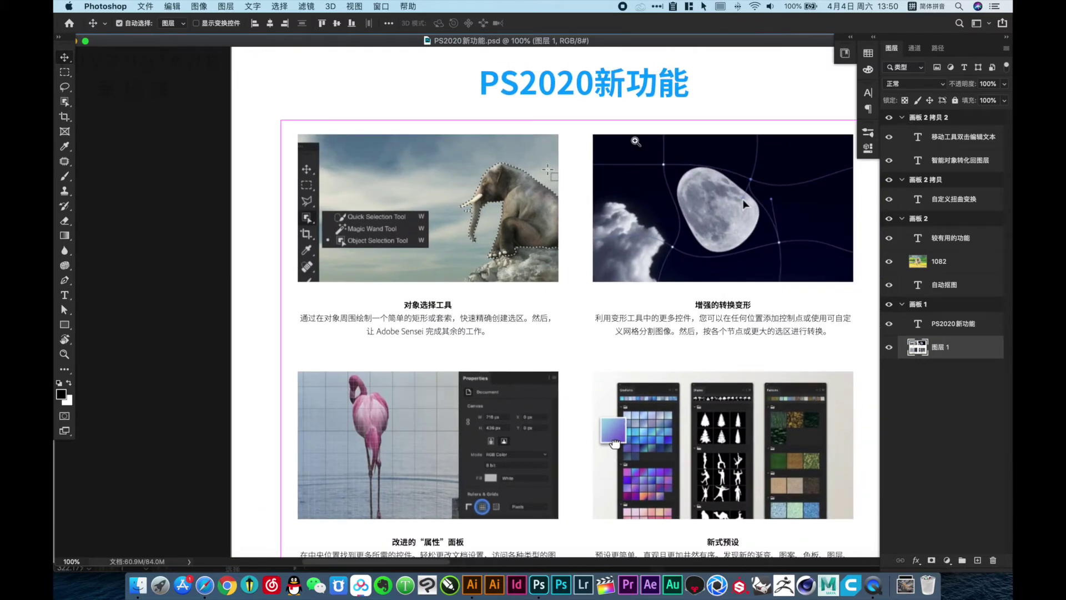
pyautogui.scroll(5, 783, 297)
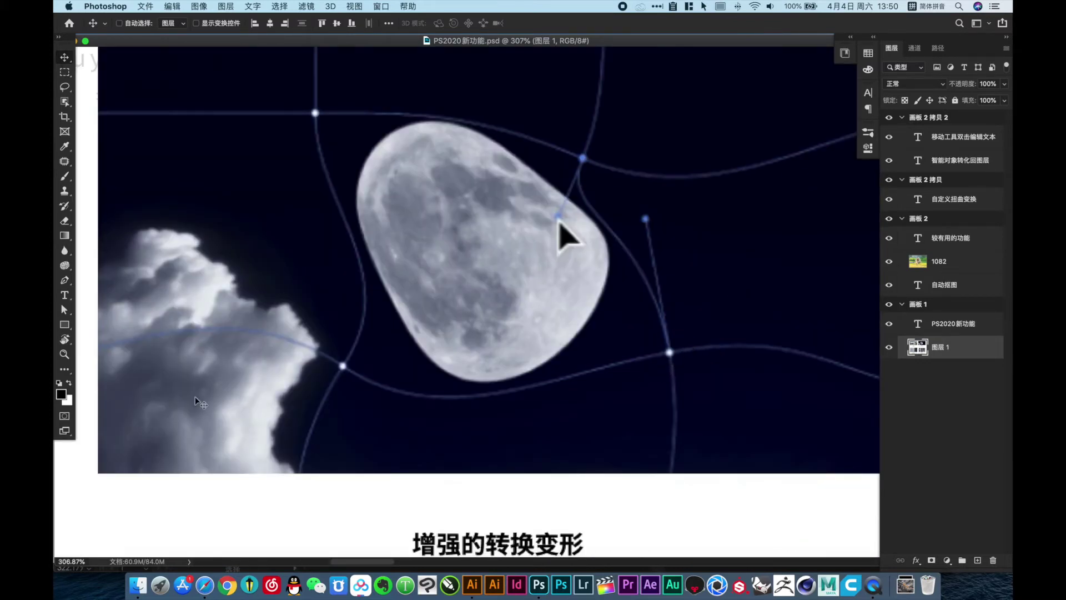
pyautogui.scroll(-1, 455, 426)
pyautogui.scroll(-3, 487, 404)
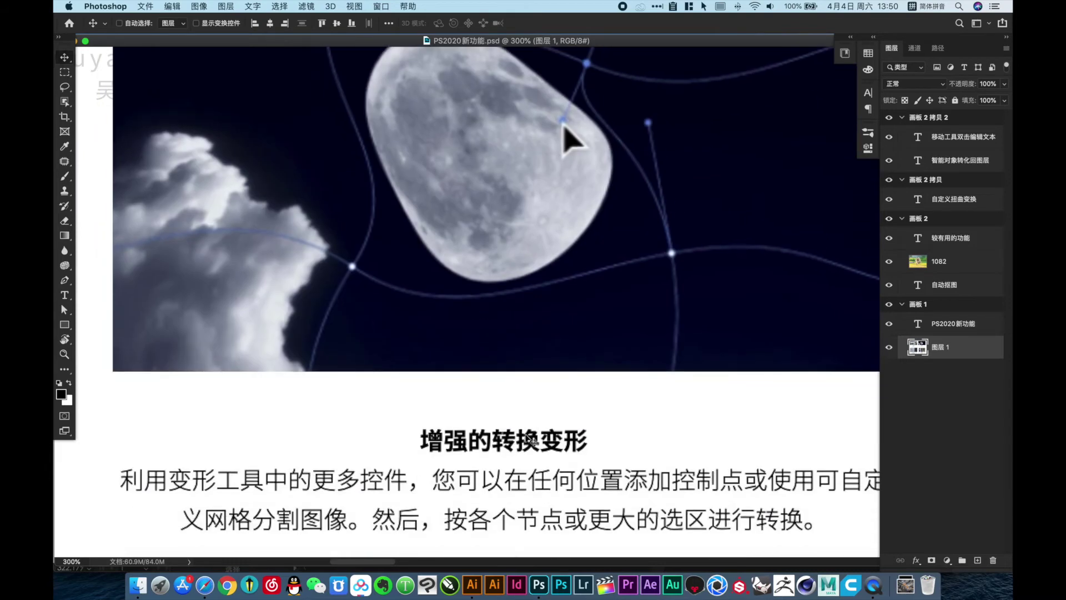
pyautogui.scroll(-5, 313, 351)
pyautogui.hscroll(-4, 638, 244)
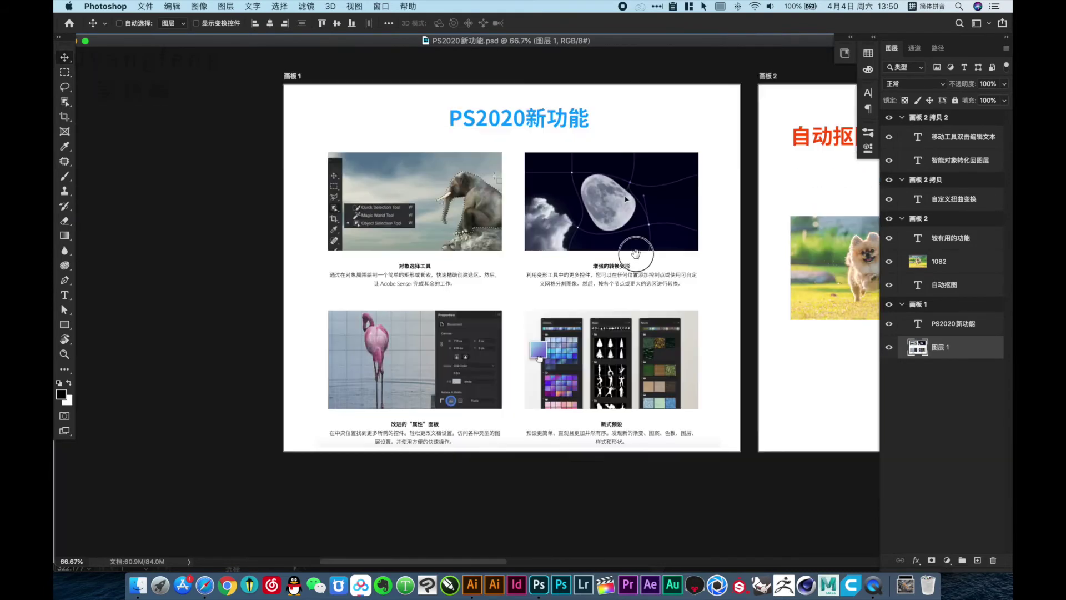
pyautogui.hscroll(-2, 638, 245)
pyautogui.scroll(5, 597, 444)
pyautogui.hscroll(5, 718, 428)
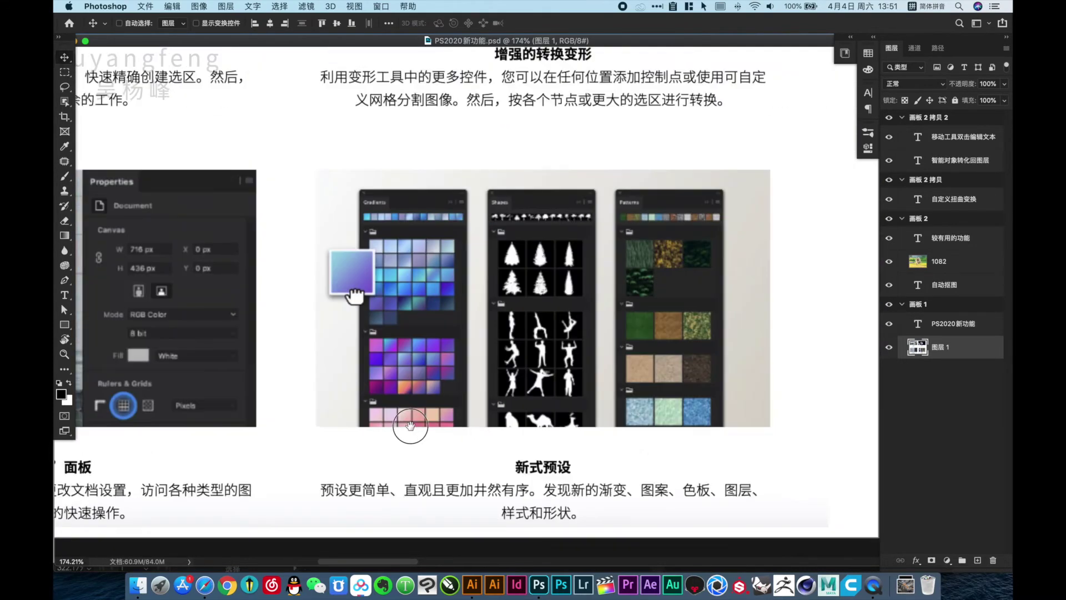
pyautogui.hscroll(1, 718, 428)
pyautogui.hscroll(10, 457, 293)
pyautogui.scroll(-5, 457, 292)
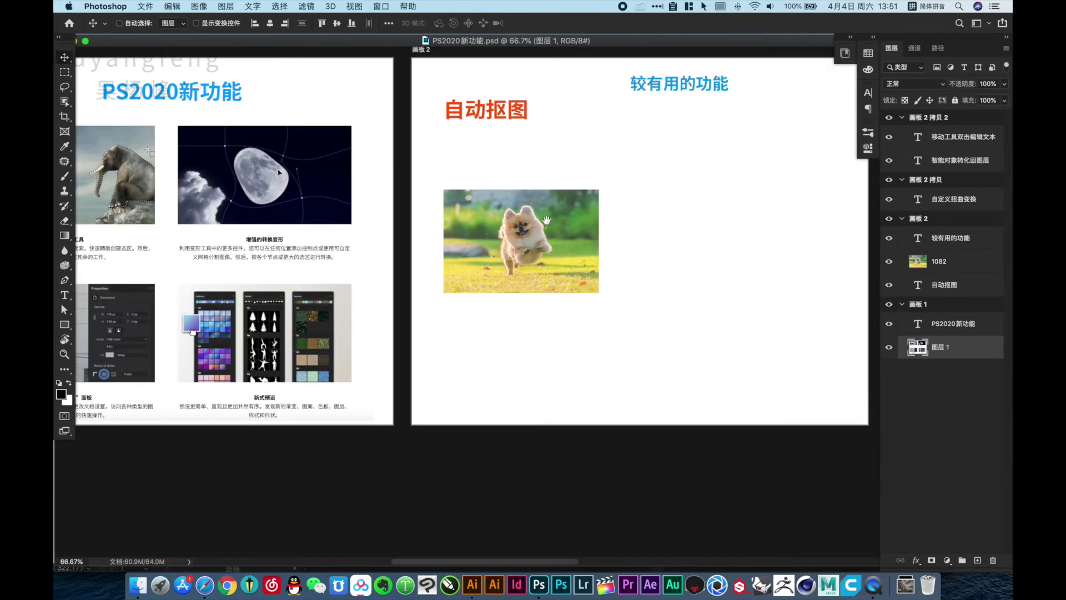
pyautogui.scroll(2, 467, 298)
pyautogui.scroll(5, 440, 250)
pyautogui.scroll(-1, 469, 281)
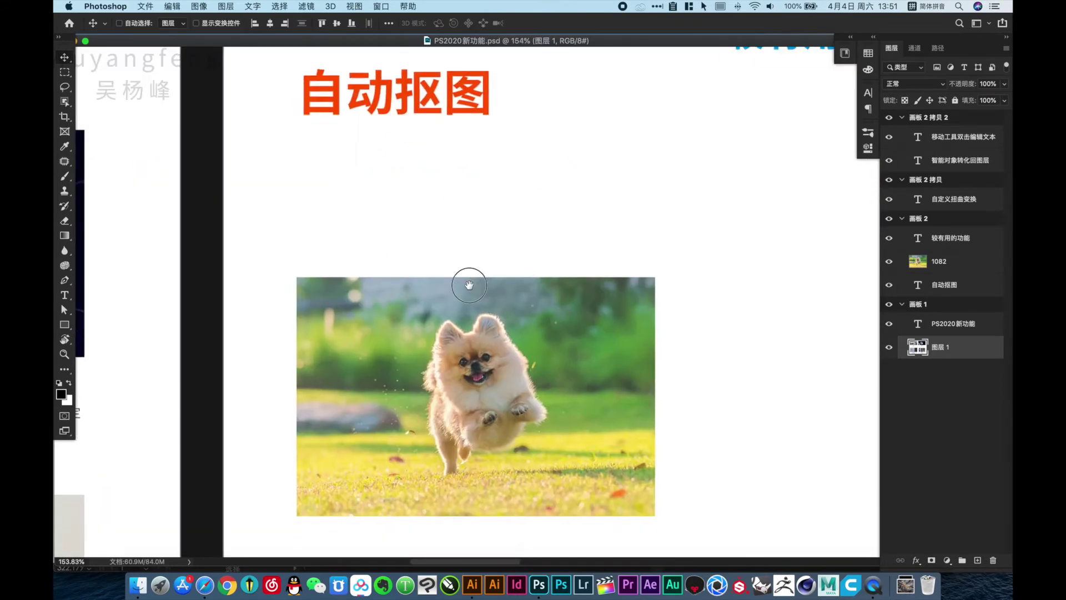
# - Zoom in on the dog photo and select layer 1082
pyautogui.moveTo(439, 260); pyautogui.dragTo(414, 174)
pyautogui.moveTo(288, 166); pyautogui.dragTo(658, 440)
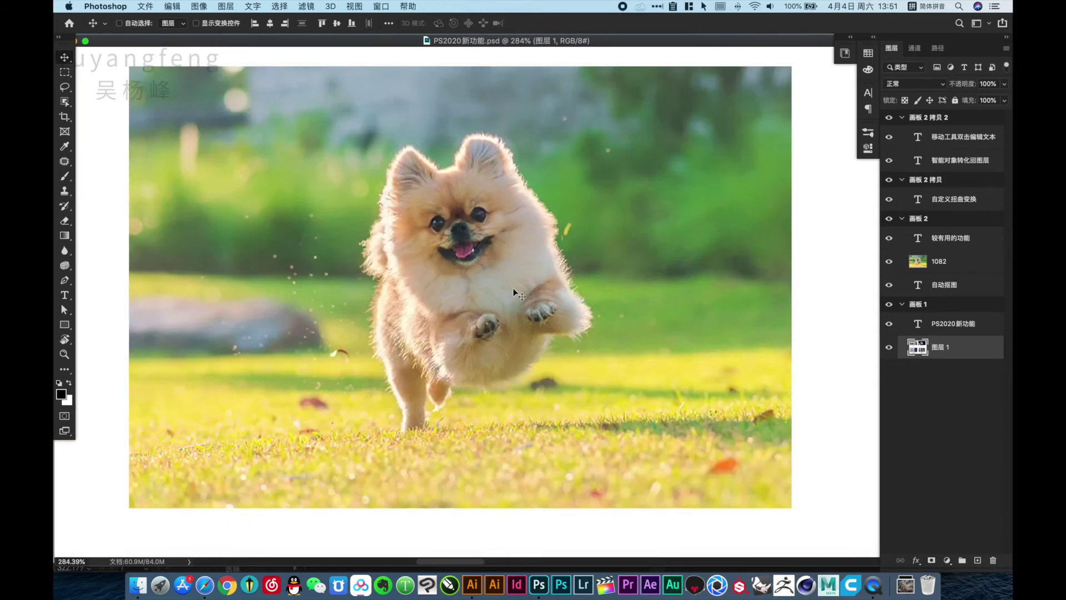
pyautogui.click(531, 283)
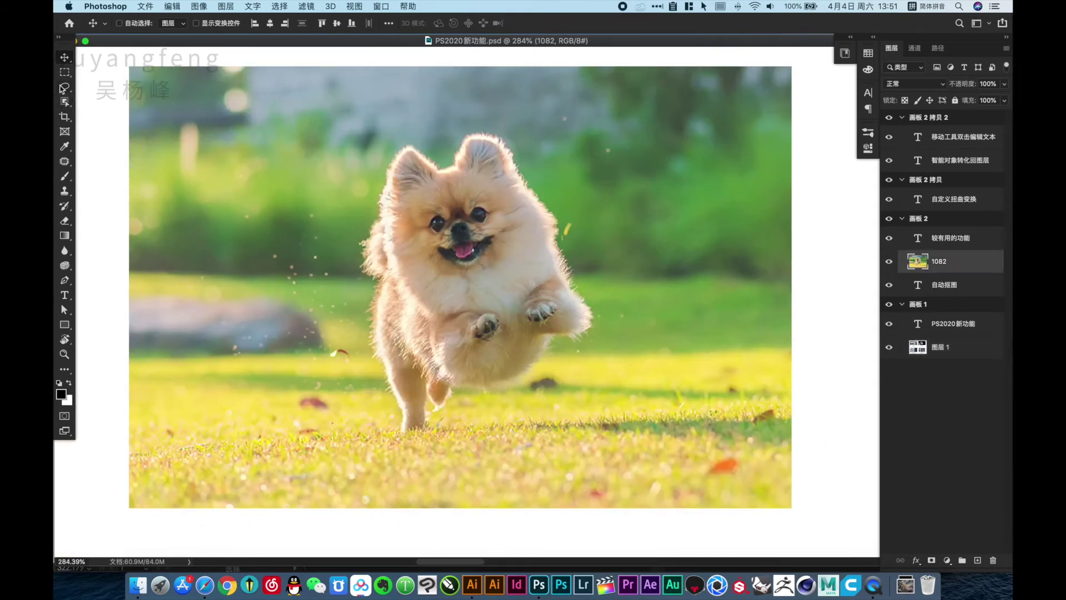
# - Box-select the running dog with the Object Selection tool in rectangle mode
pyautogui.click(65, 74)
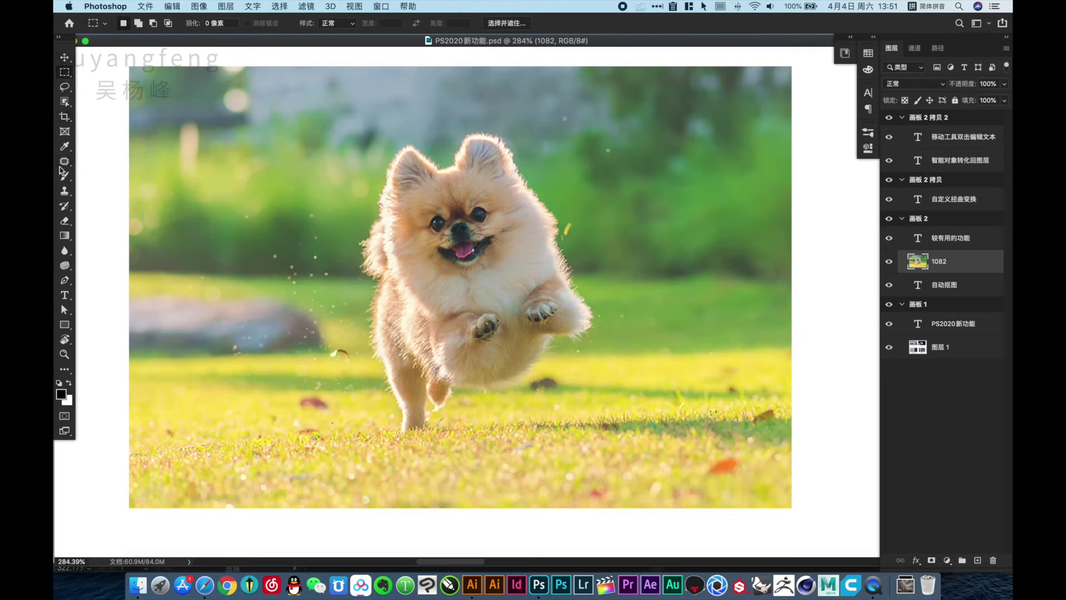
pyautogui.press('w')
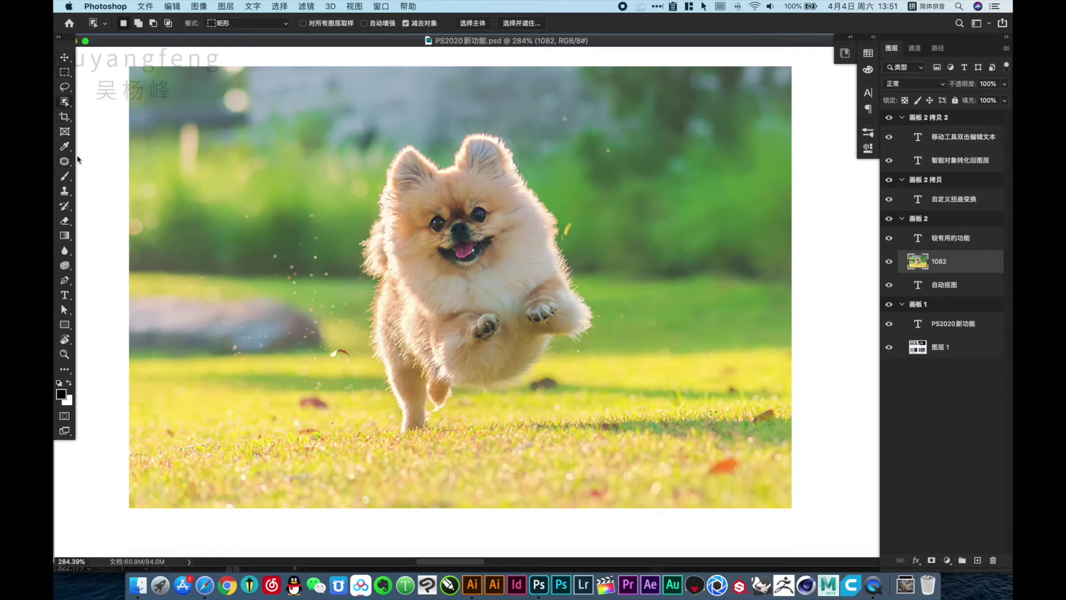
pyautogui.click(232, 26)
pyautogui.click(225, 27)
pyautogui.hscroll(3, 231, 222)
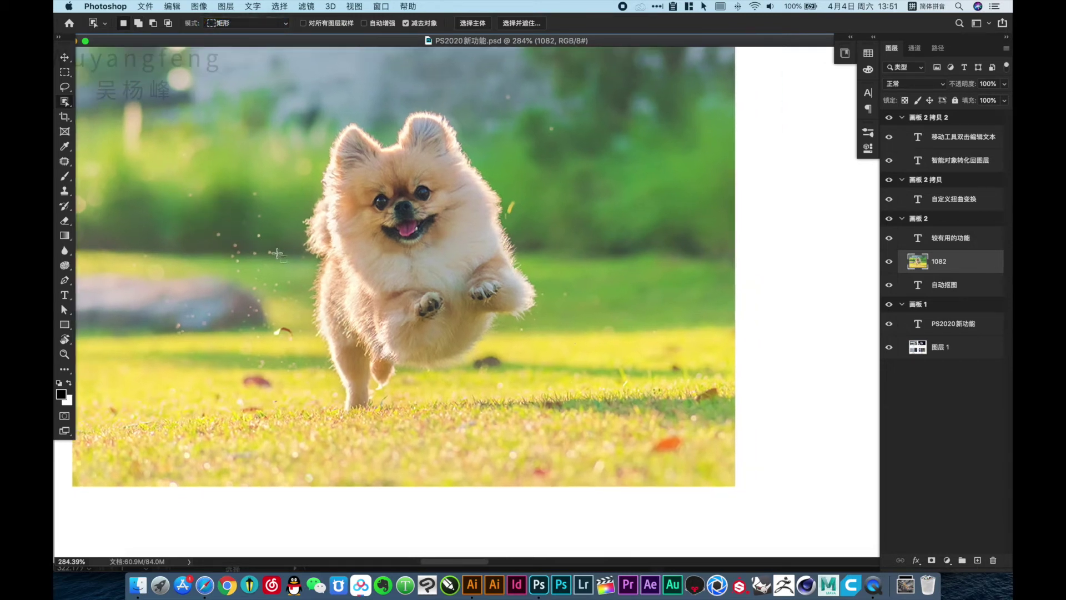
pyautogui.moveTo(279, 86); pyautogui.dragTo(559, 432)
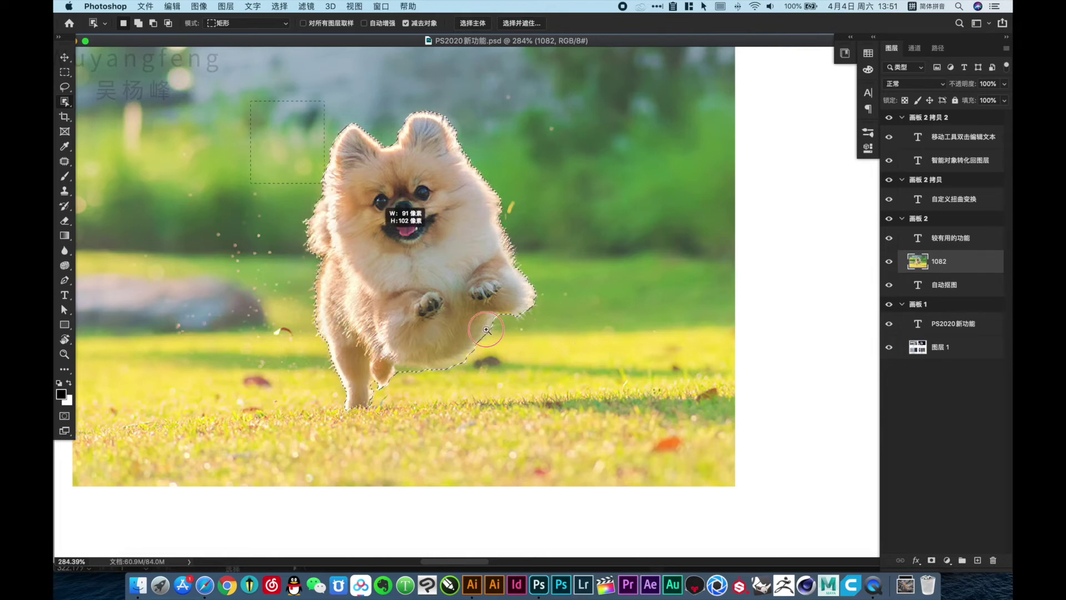
# - Zoom in on the dog's hind leg and try boxing the grass gap beside it
pyautogui.scroll(3, 535, 309)
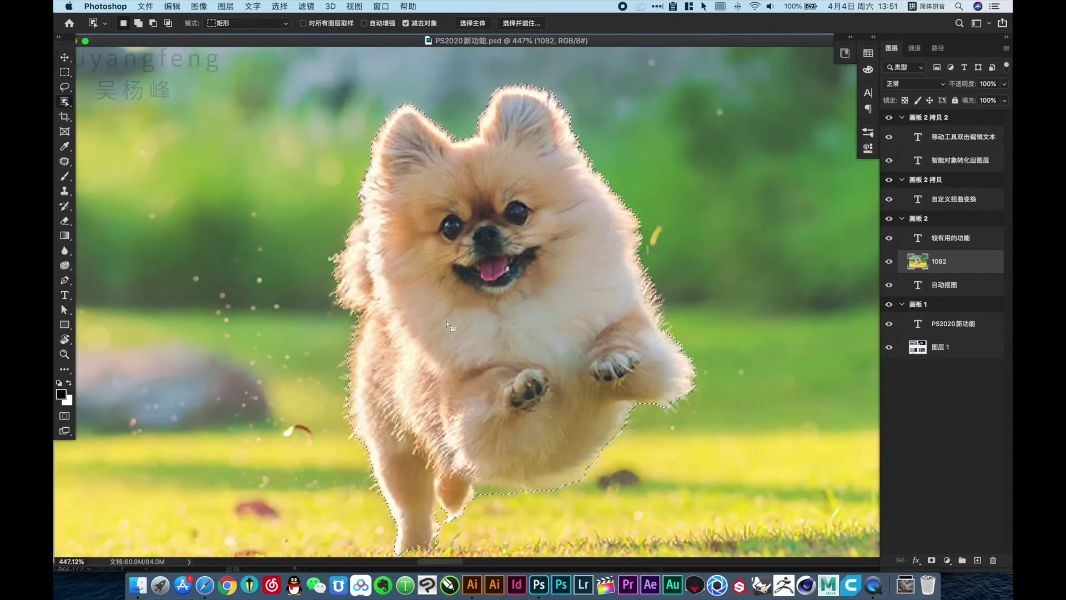
pyautogui.moveTo(471, 493); pyautogui.dragTo(486, 428)
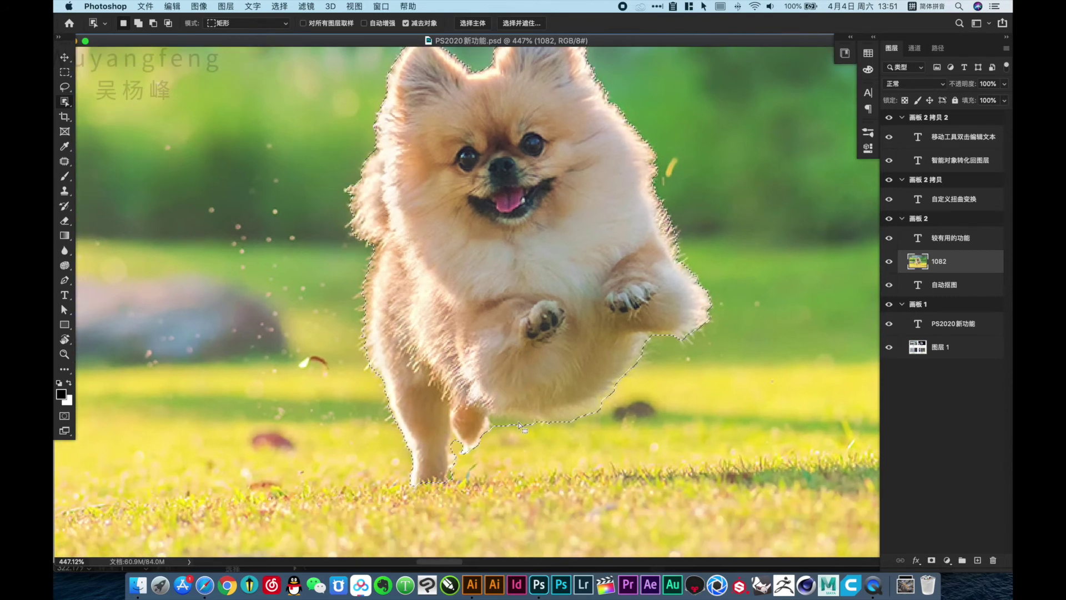
pyautogui.scroll(5, 487, 428)
pyautogui.scroll(-1, 507, 393)
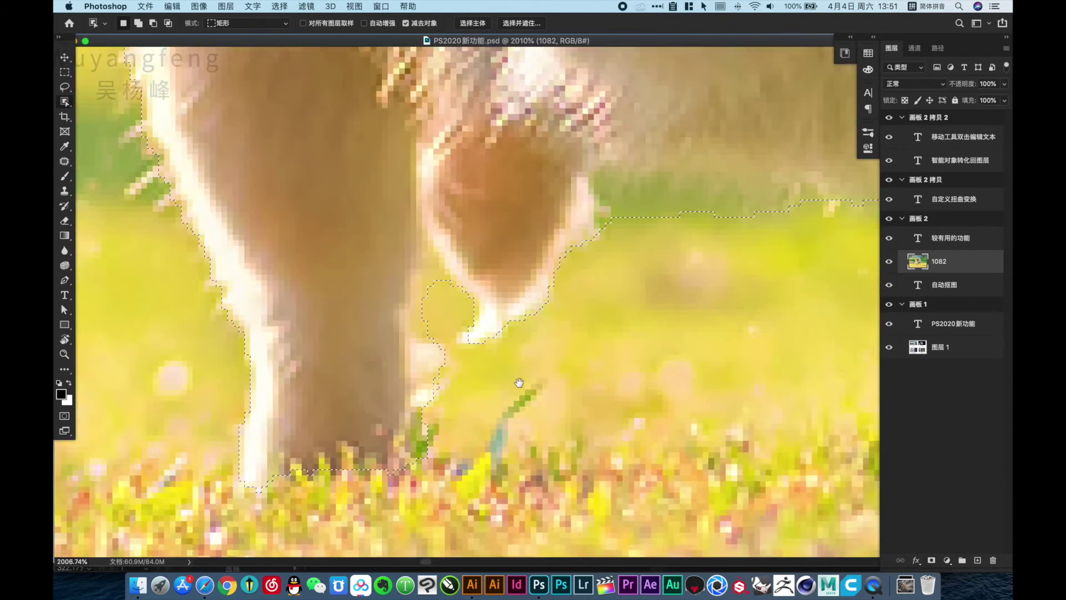
pyautogui.scroll(-1, 571, 274)
pyautogui.scroll(1, 579, 315)
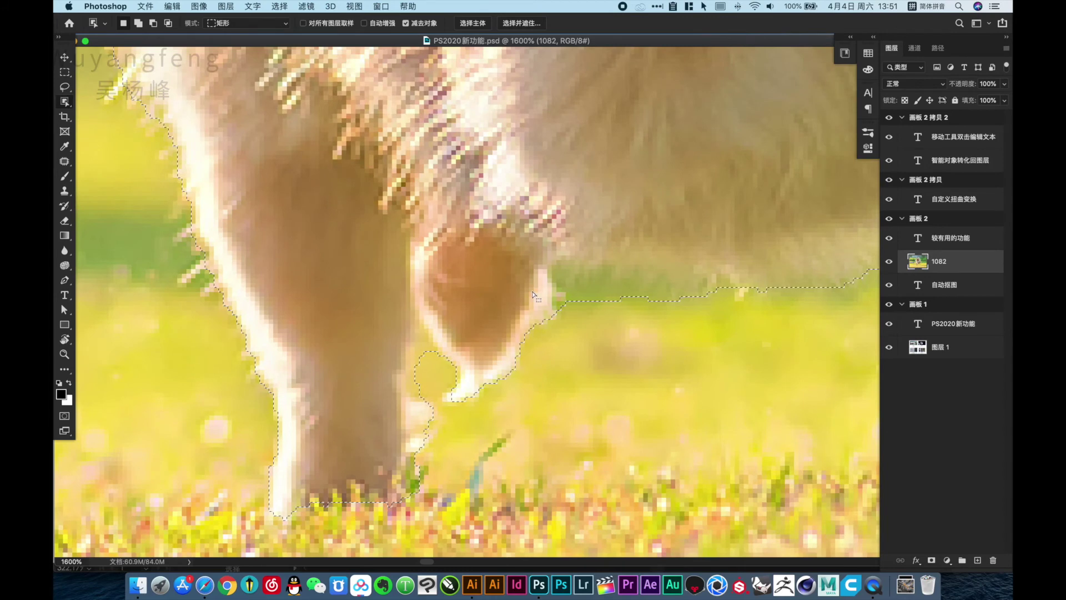
pyautogui.moveTo(586, 298); pyautogui.dragTo(495, 330)
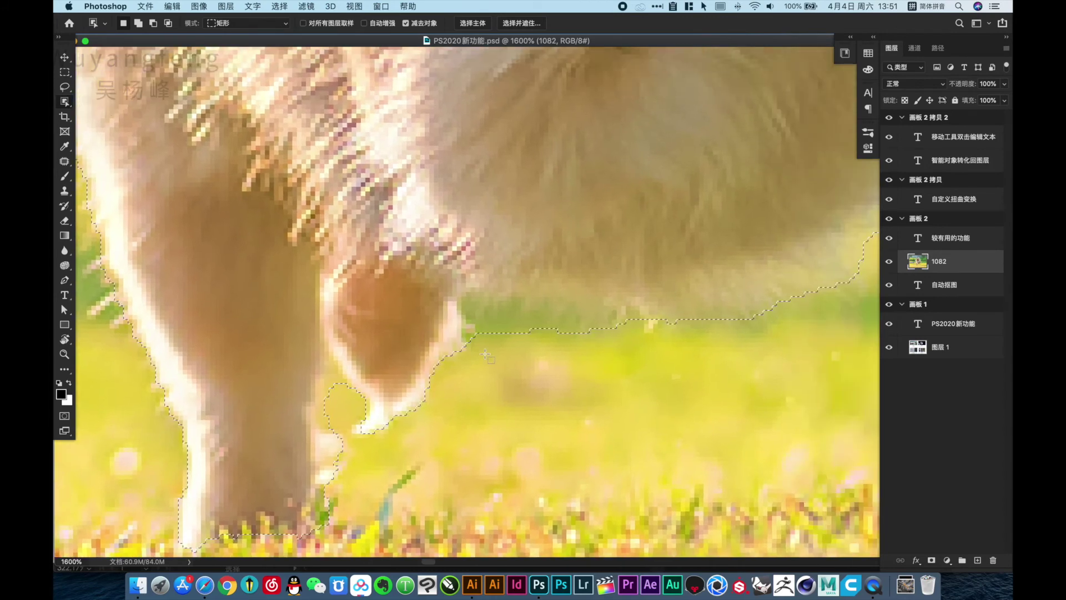
pyautogui.moveTo(453, 384)
pyautogui.mouseDown()
pyautogui.moveTo(659, 272)
pyautogui.moveTo(658, 260)
pyautogui.mouseUp()
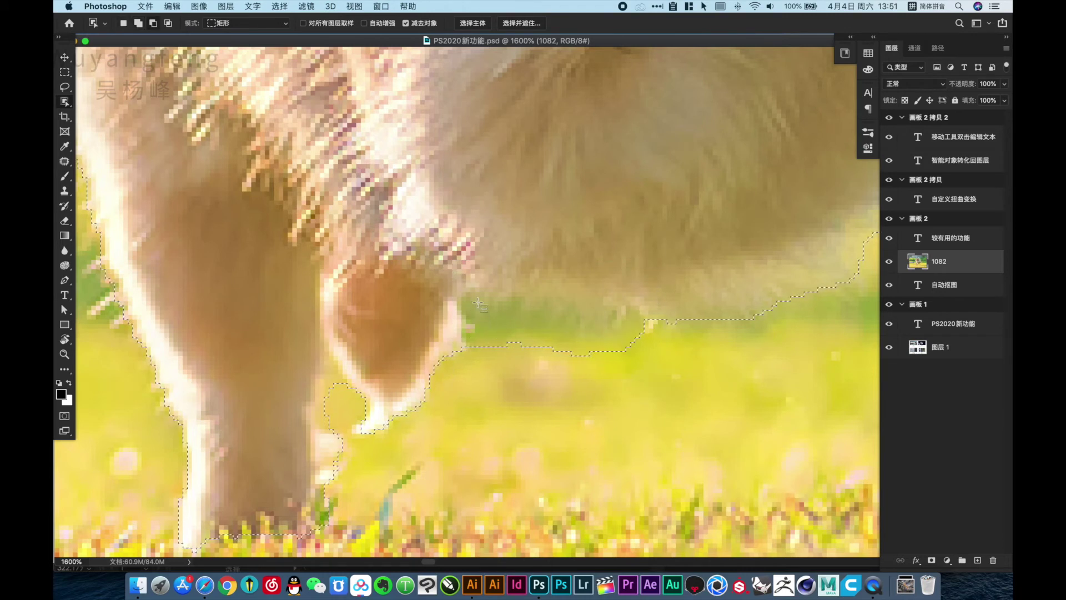
pyautogui.moveTo(443, 265); pyautogui.dragTo(673, 405)
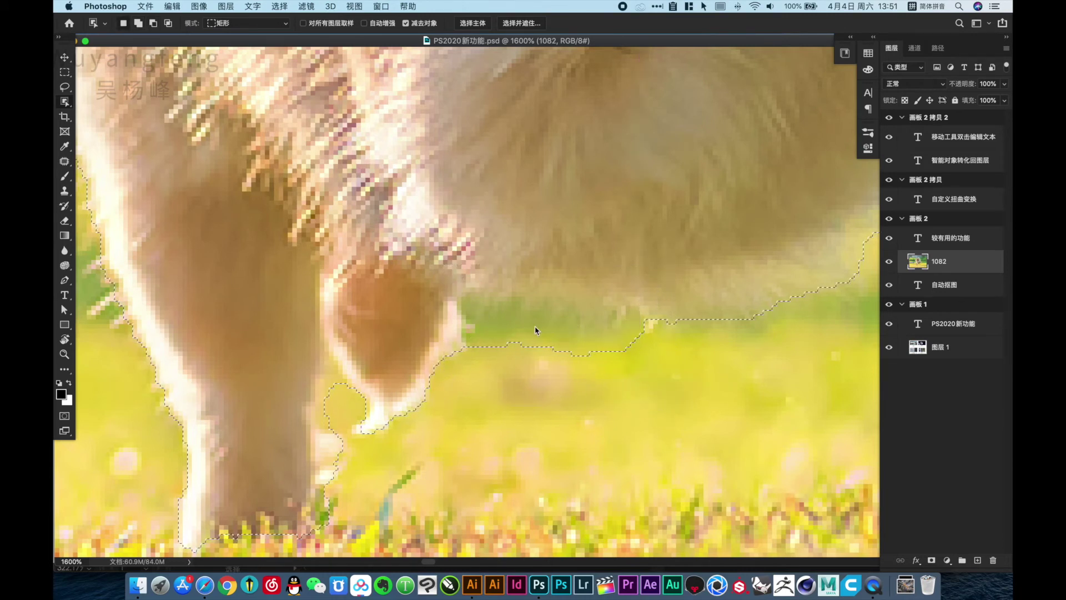
# - Subtract the grass gap from the dog selection in subtract mode, then zoom back out
pyautogui.keyDown('alt'); pyautogui.click(309, 362); pyautogui.keyUp('alt')
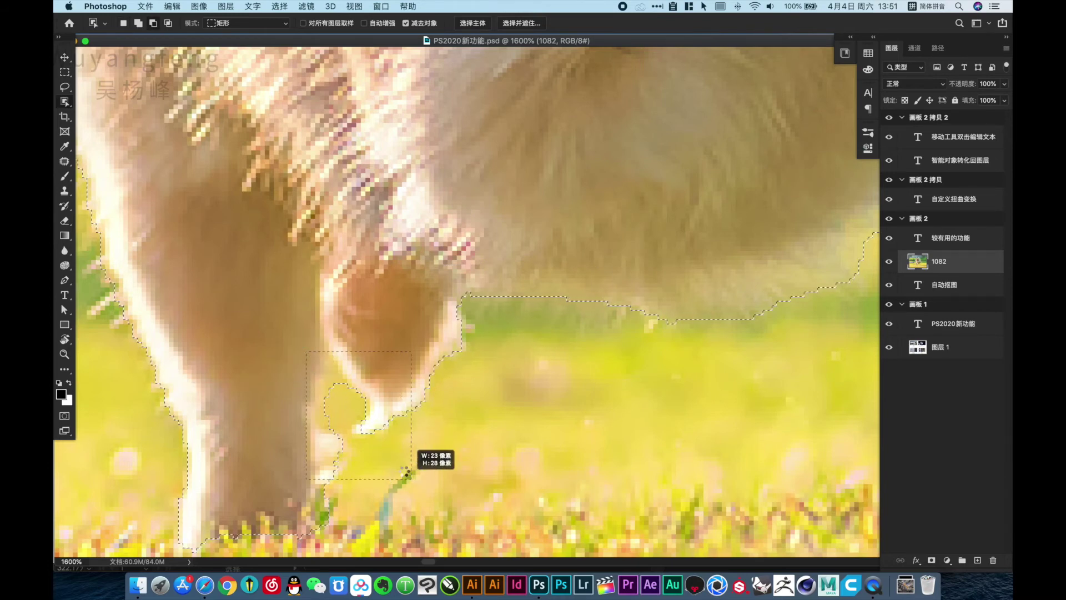
pyautogui.moveTo(309, 363); pyautogui.dragTo(405, 469)
pyautogui.scroll(-2, 422, 419)
pyautogui.scroll(-2, 491, 227)
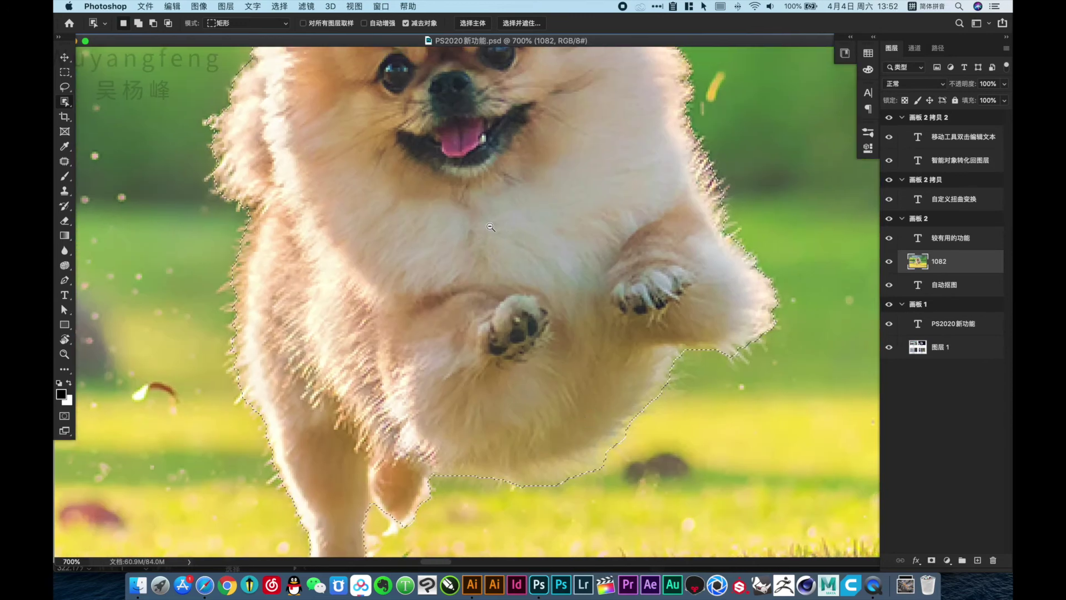
pyautogui.scroll(-1, 491, 227)
pyautogui.moveTo(502, 85); pyautogui.dragTo(471, 252)
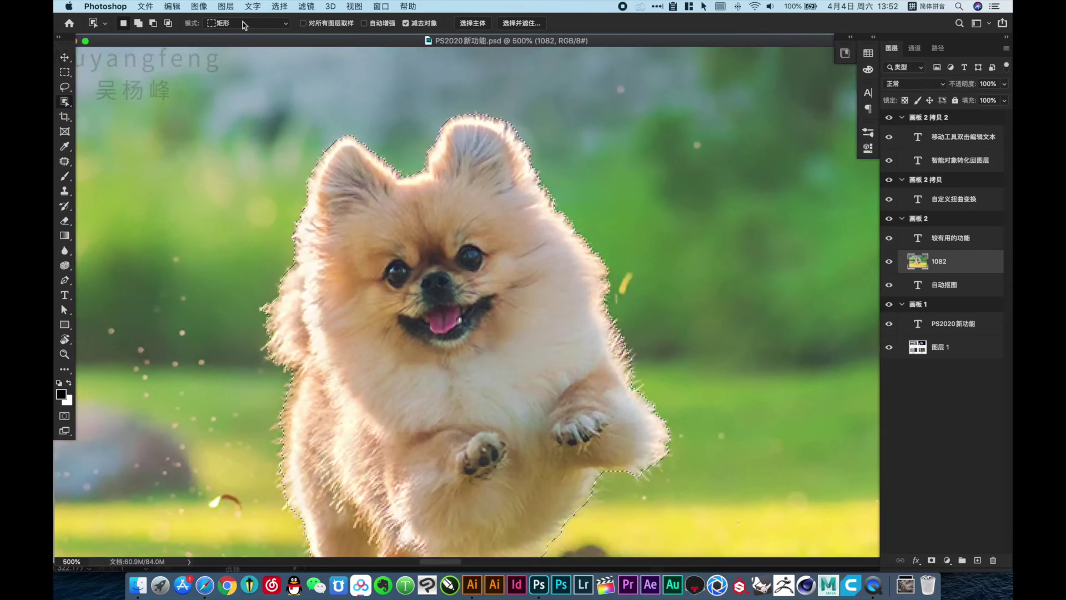
pyautogui.scroll(-1, 437, 163)
pyautogui.scroll(-1, 437, 162)
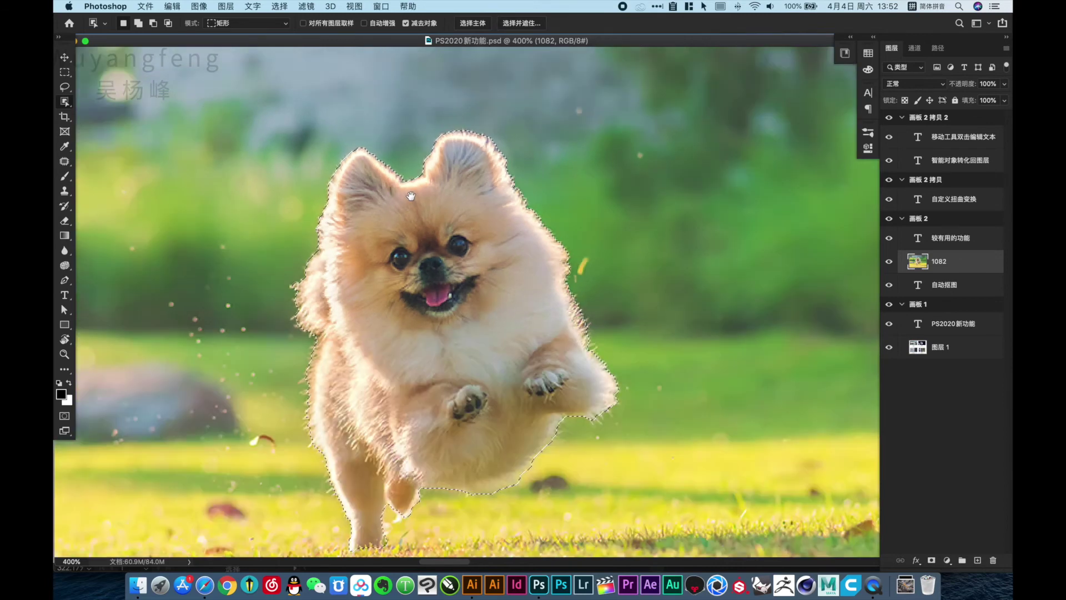
pyautogui.scroll(-1, 438, 163)
pyautogui.moveTo(441, 183); pyautogui.dragTo(441, 286)
pyautogui.scroll(-1, 441, 287)
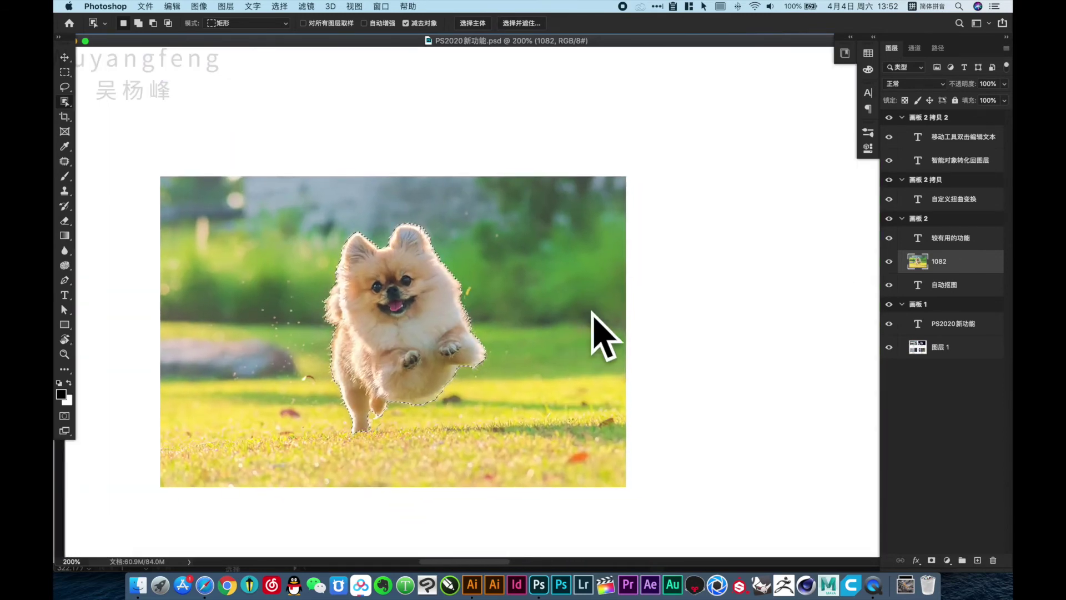
# - Refine the selection in Select and Mask with output set to New Layer with Layer Mask
pyautogui.click(517, 24)
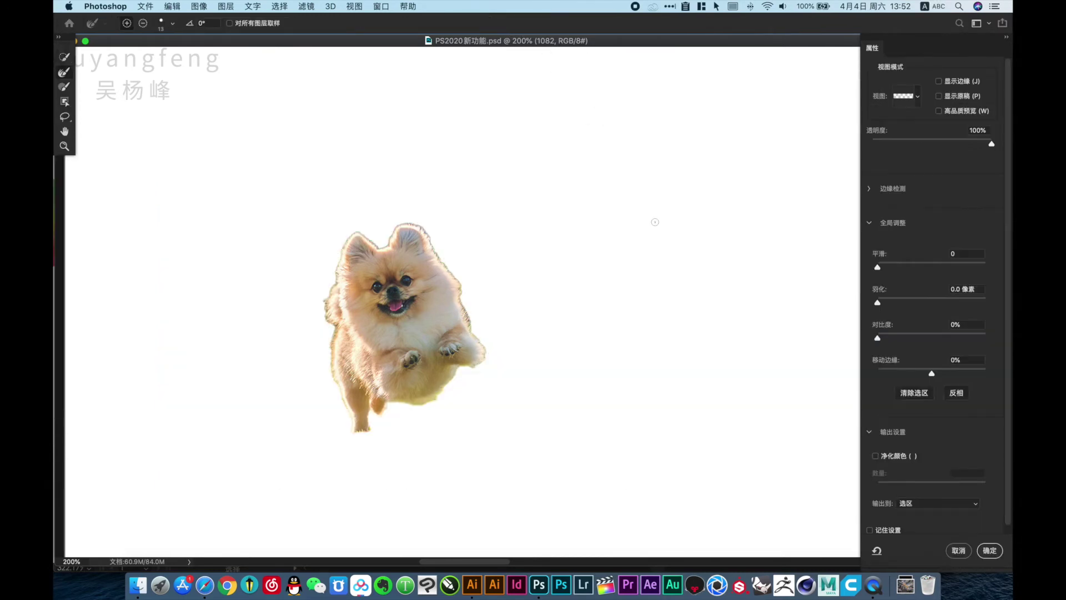
pyautogui.click(940, 509)
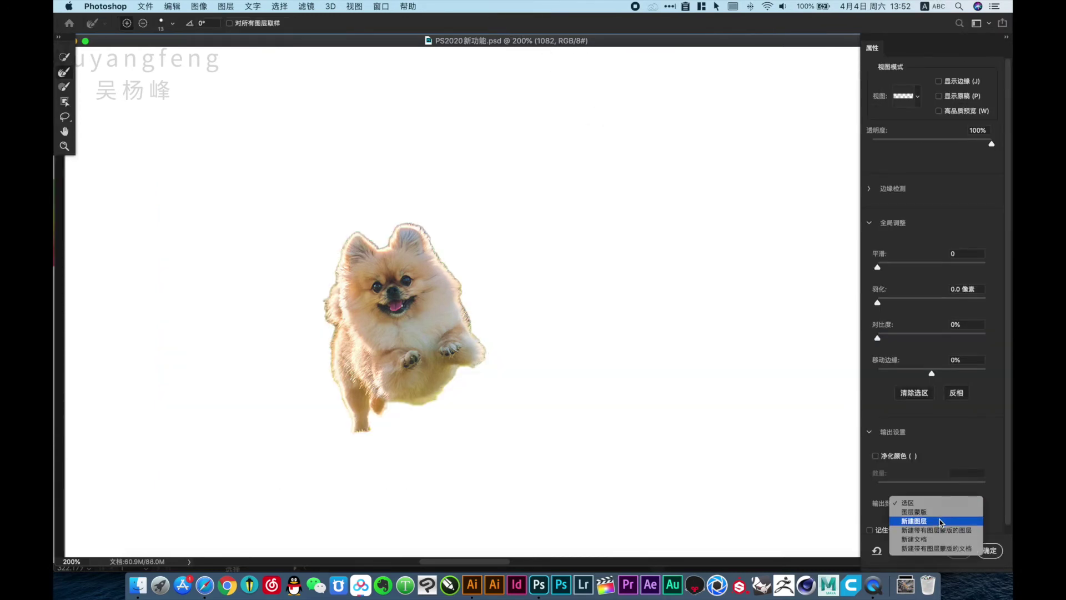
pyautogui.click(944, 532)
pyautogui.click(990, 550)
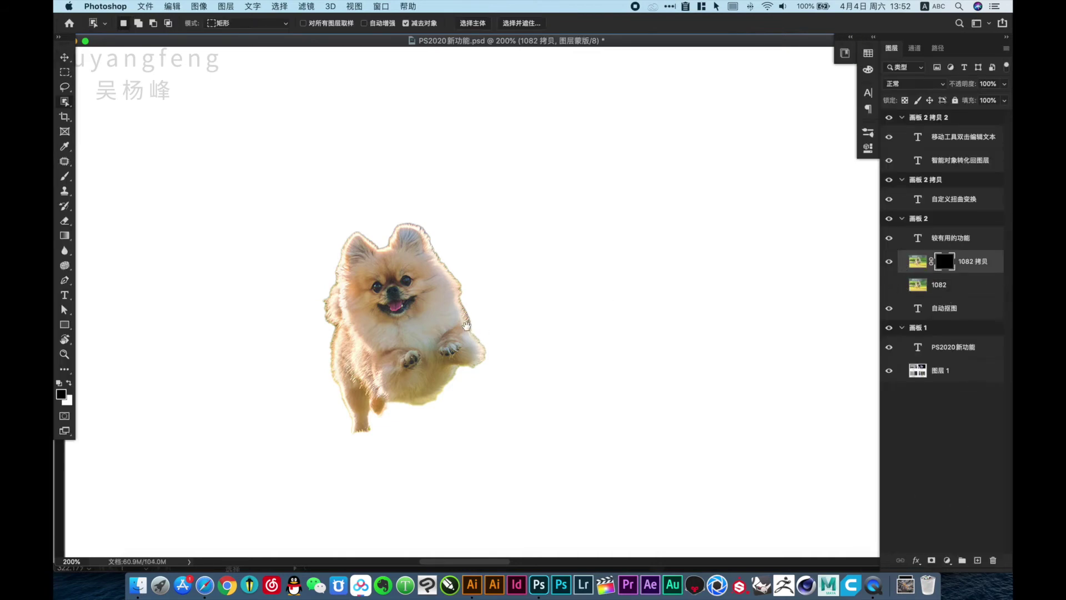
# - Check the cut-out by toggling the mask on and off and zooming on the hind leg
pyautogui.scroll(-5, 561, 288)
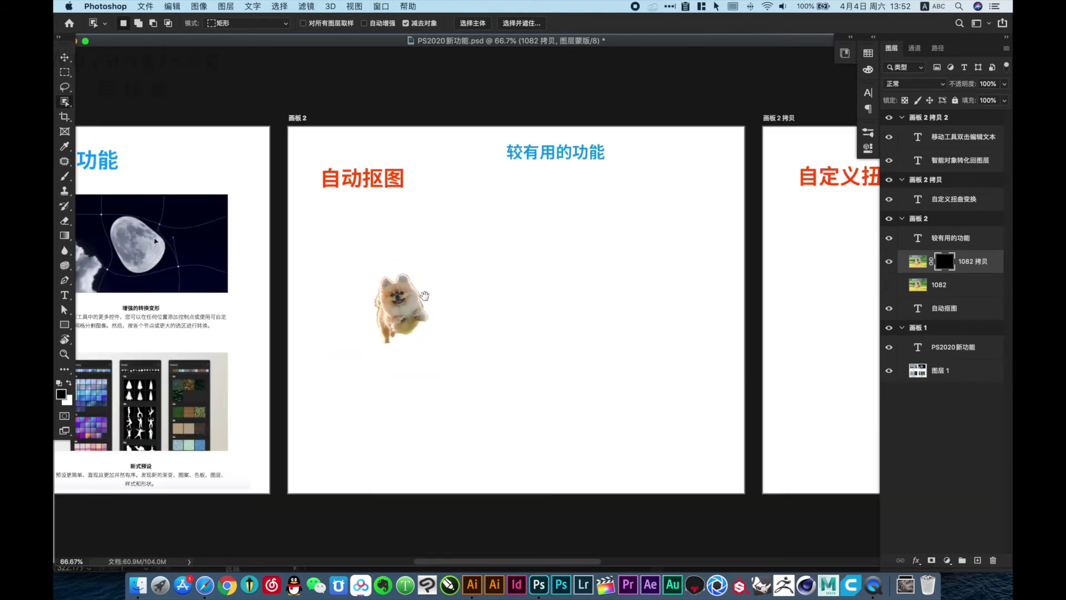
pyautogui.moveTo(340, 269); pyautogui.dragTo(476, 333)
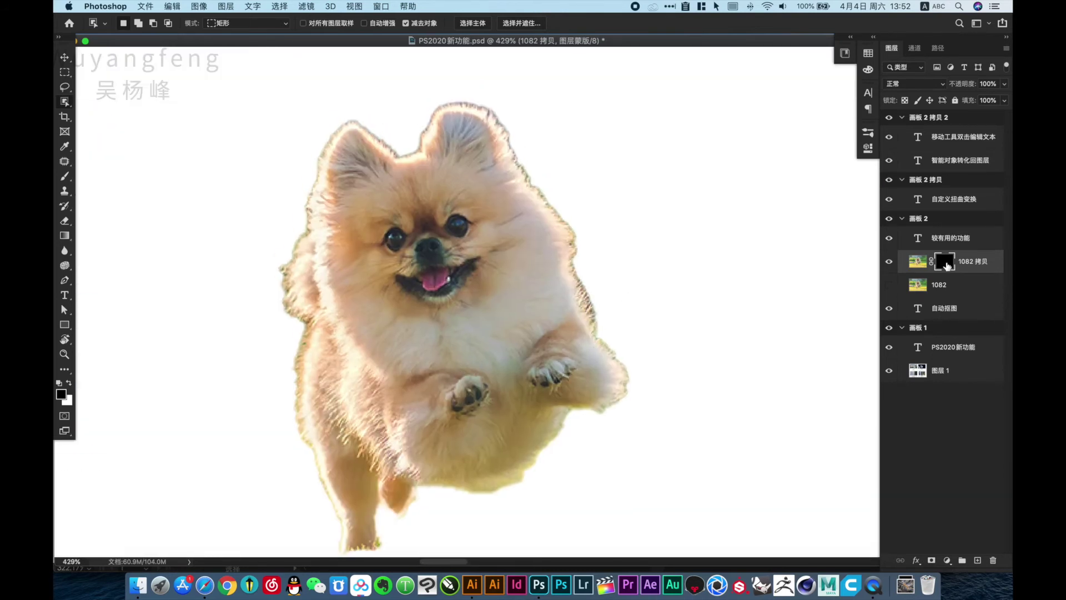
pyautogui.keyDown('shift'); pyautogui.click(947, 265); pyautogui.keyUp('shift')
pyautogui.keyDown('shift'); pyautogui.click(947, 265); pyautogui.keyUp('shift')
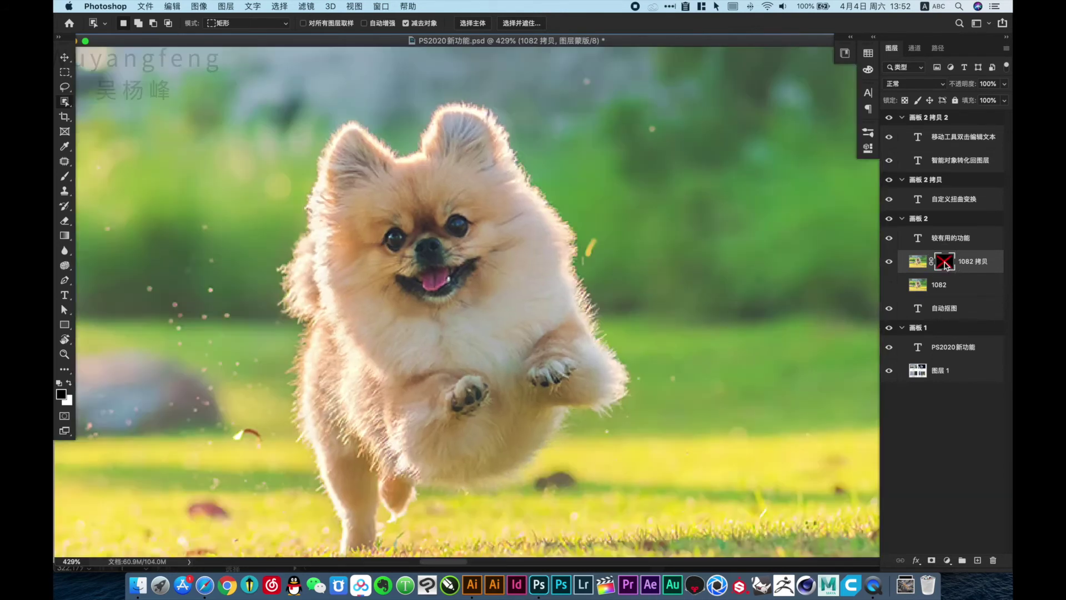
pyautogui.keyDown('shift'); pyautogui.click(947, 266); pyautogui.keyUp('shift')
pyautogui.moveTo(423, 408); pyautogui.dragTo(468, 316)
pyautogui.moveTo(362, 289); pyautogui.dragTo(494, 441)
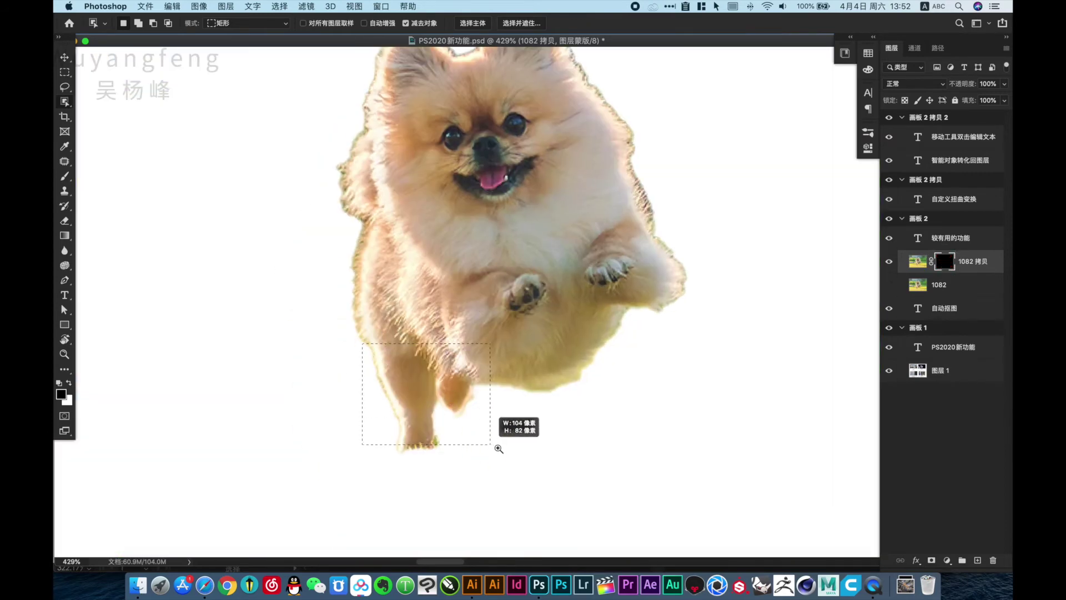
pyautogui.scroll(-3, 568, 210)
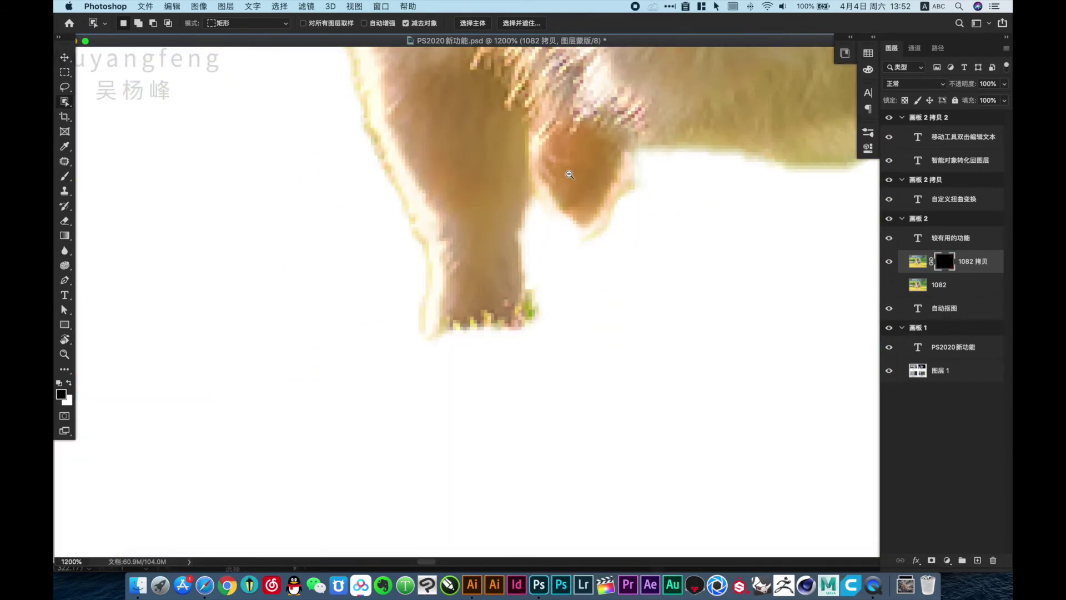
pyautogui.scroll(-2, 589, 189)
pyautogui.scroll(-2, 610, 167)
pyautogui.scroll(-2, 629, 150)
pyautogui.scroll(5, 629, 151)
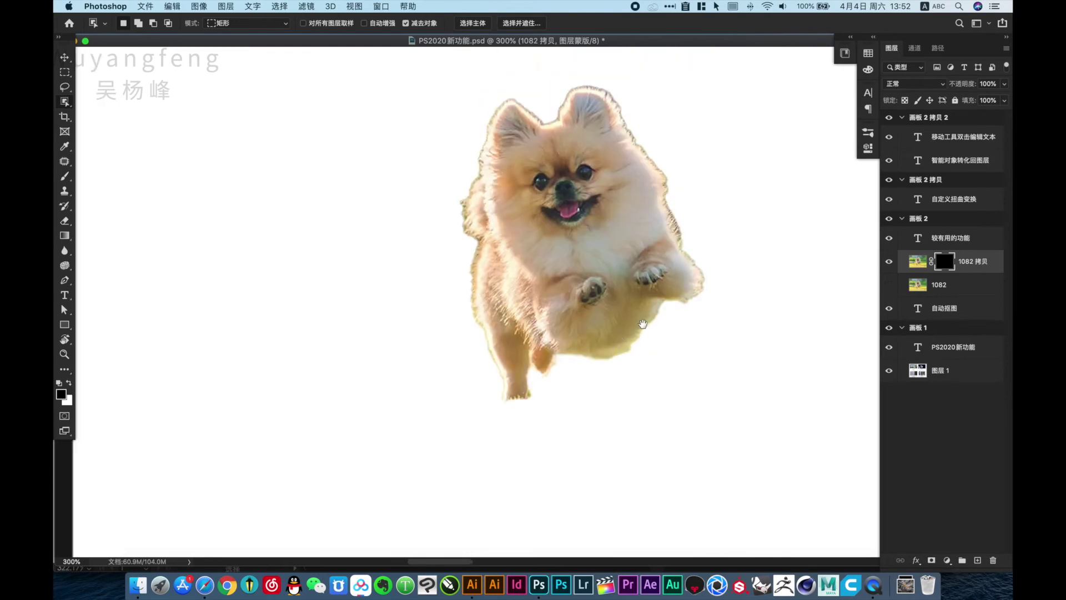
# - Apply the layer mask permanently to layer 1082 拷贝
pyautogui.rightClick(948, 271)
pyautogui.click(921, 290)
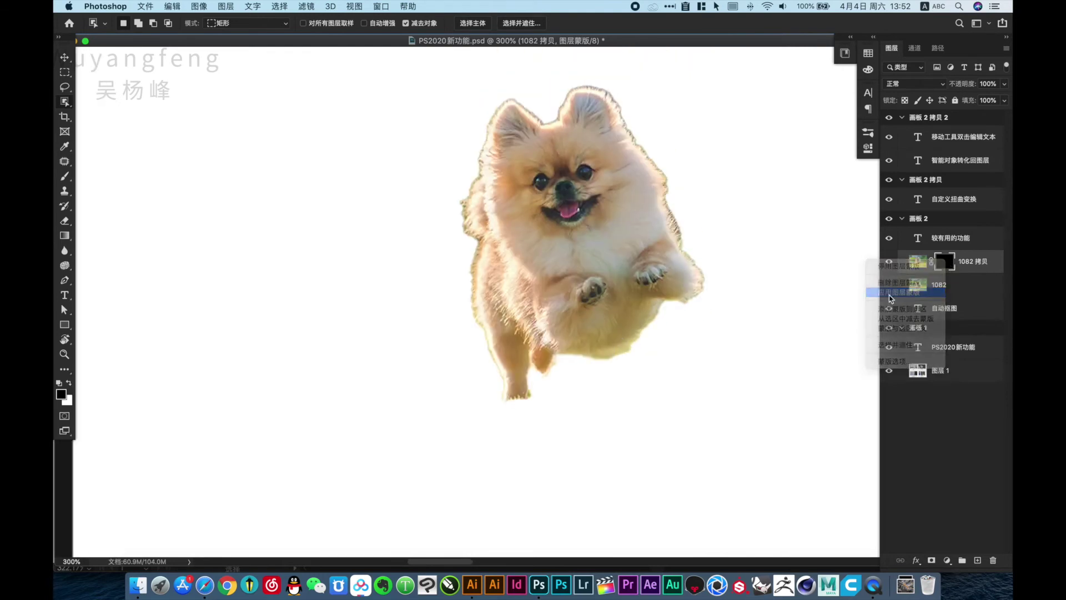
pyautogui.scroll(-1, 617, 217)
pyautogui.scroll(-1, 630, 237)
pyautogui.scroll(-2, 614, 243)
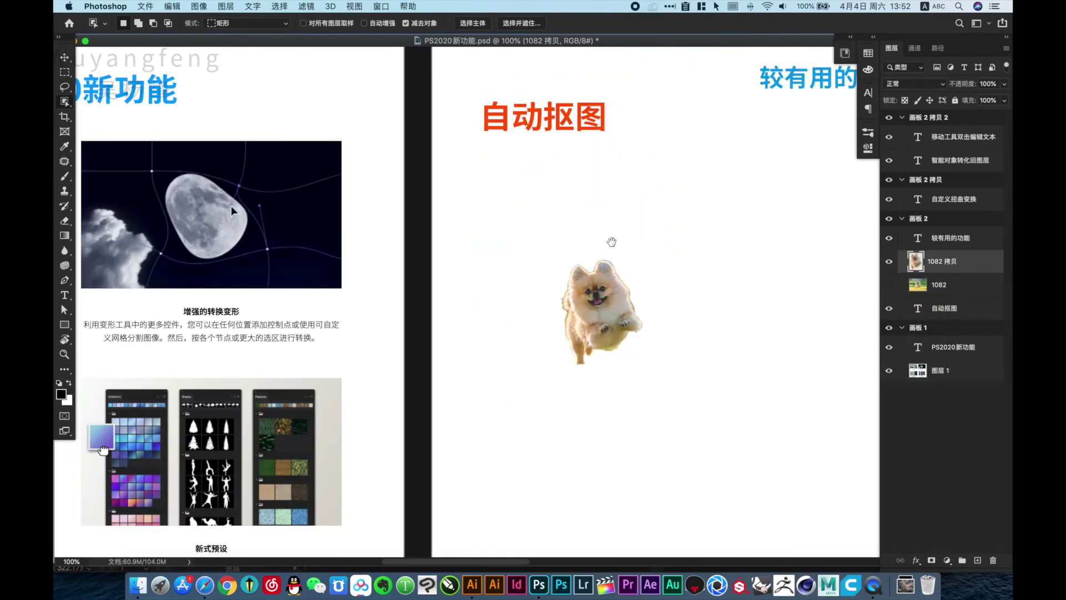
pyautogui.scroll(1, 580, 243)
# - Duplicate the 自动抠图 caption by Alt-dragging it down above the dog
pyautogui.press('v')
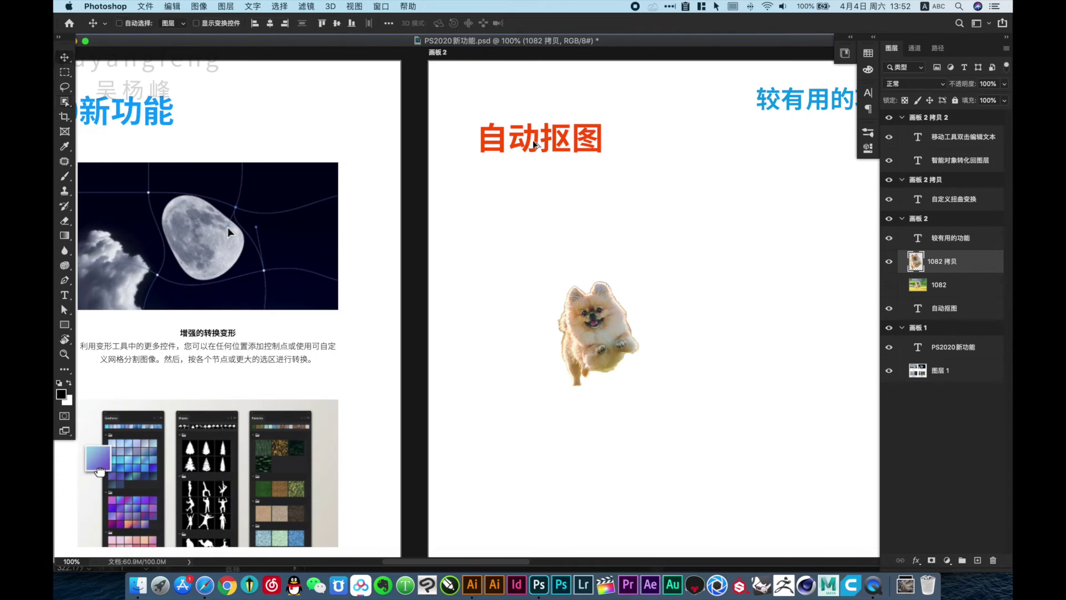
pyautogui.keyDown('super'); pyautogui.click(540, 145); pyautogui.keyUp('super')
pyautogui.moveTo(542, 145); pyautogui.dragTo(583, 250)
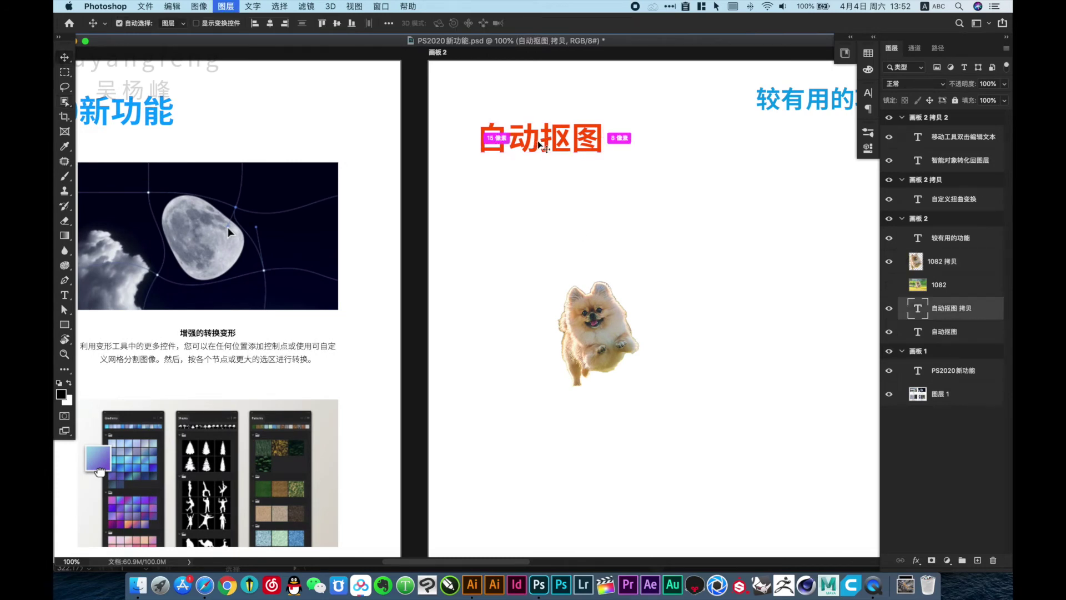
pyautogui.doubleClick(583, 248)
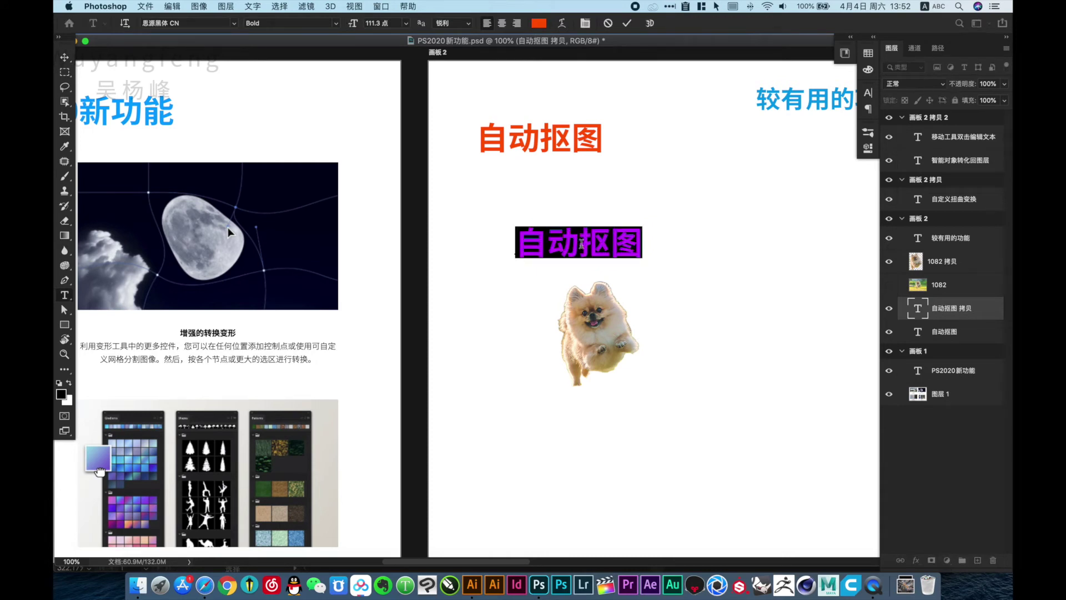
# - Retype the copied caption as 相对上个版本好点而已 using pinyin input
pyautogui.write('xiang')
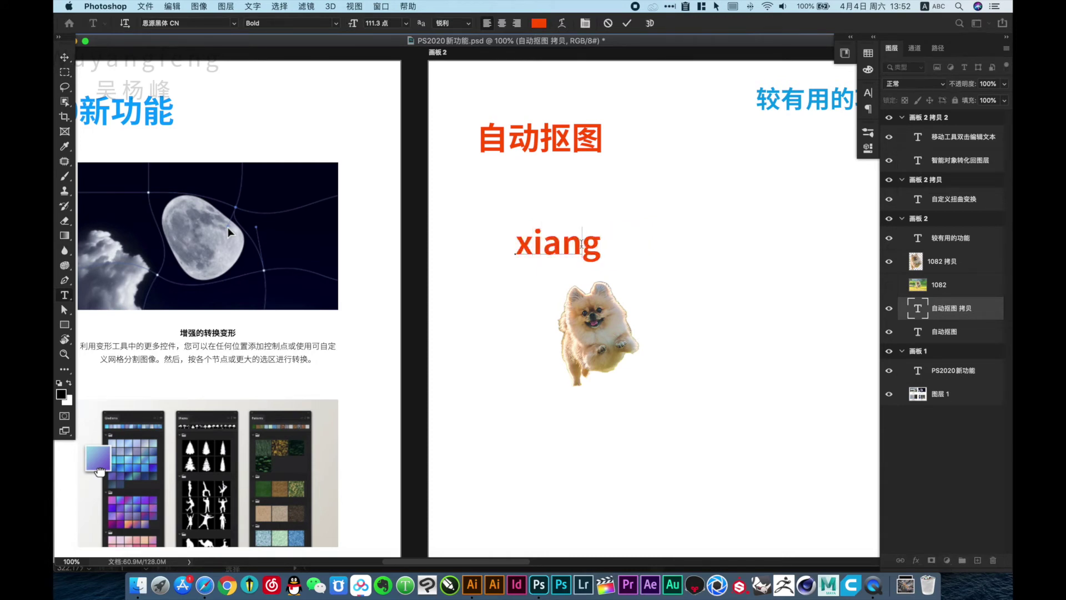
pyautogui.press('BackSpace')
pyautogui.press('BackSpace')
pyautogui.press('BackSpace')
pyautogui.press('BackSpace')
pyautogui.press('BackSpace')
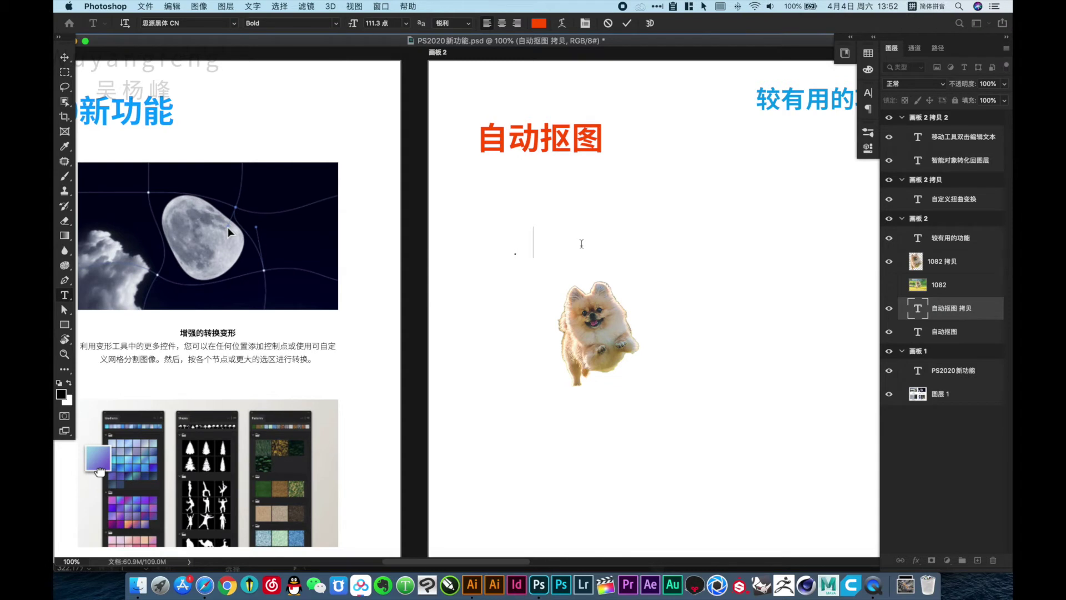
pyautogui.write('xiangdui')
pyautogui.press('space')
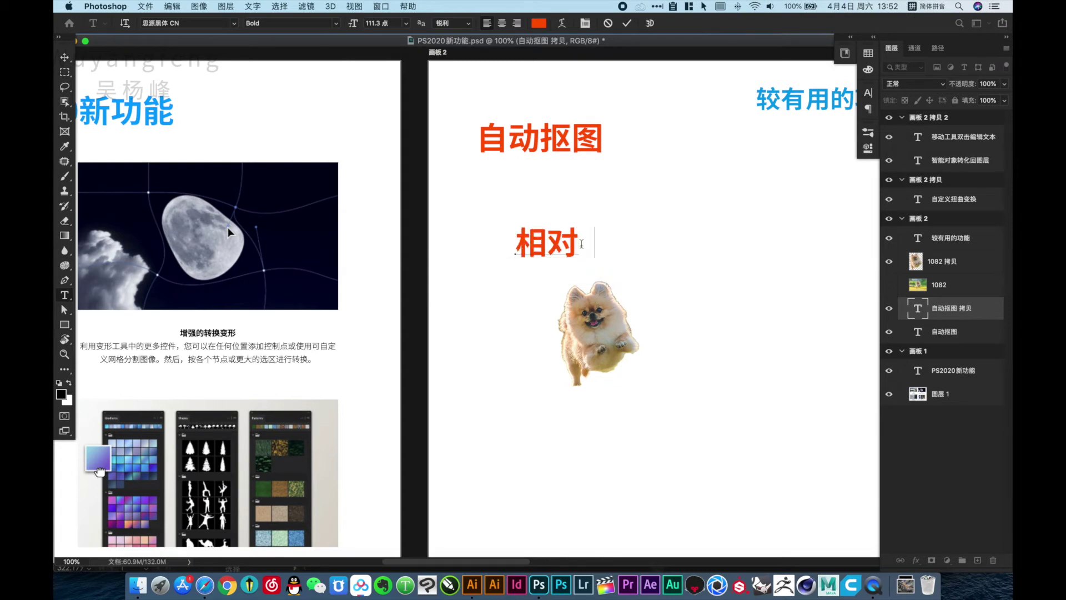
pyautogui.write('shang')
pyautogui.press('space')
pyautogui.write('ge')
pyautogui.press('space')
pyautogui.write('ban')
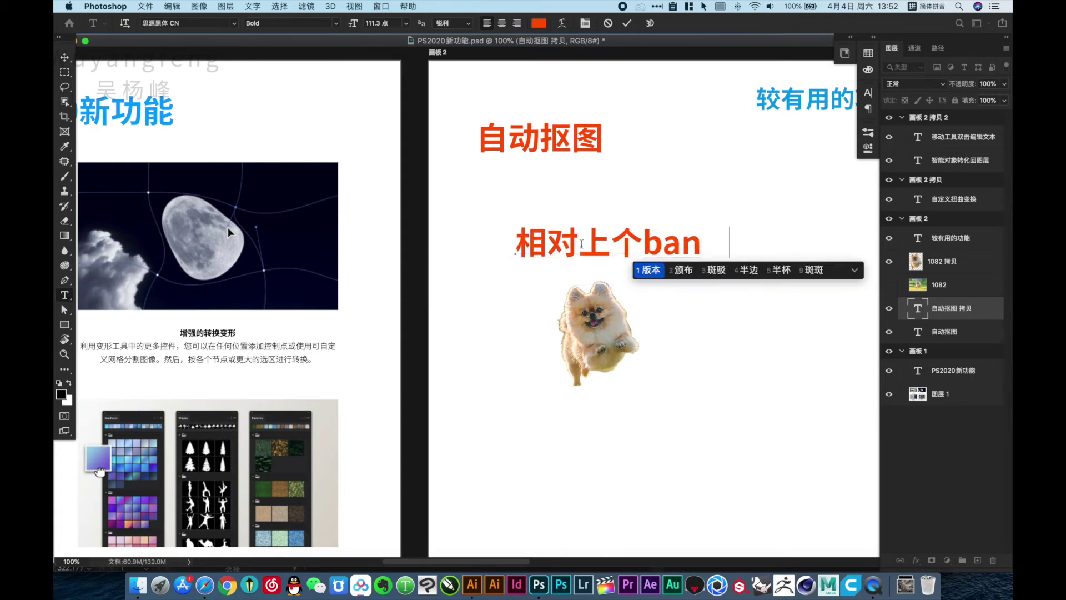
pyautogui.write('ben')
pyautogui.press('space')
pyautogui.write('hao')
pyautogui.press('space')
pyautogui.write('dian')
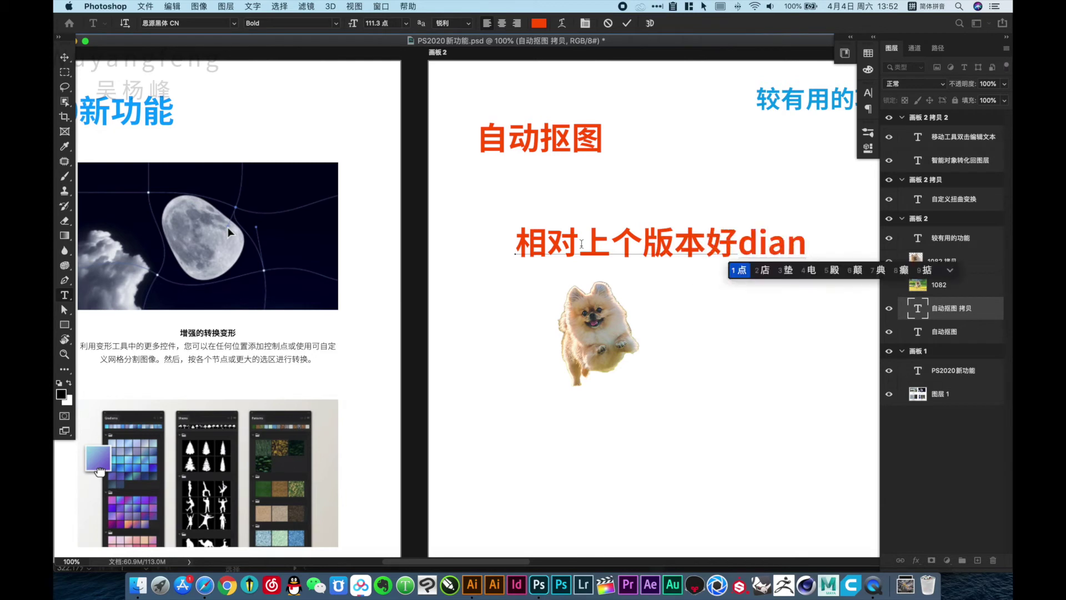
pyautogui.press('space')
pyautogui.write('eryi')
pyautogui.press('space')
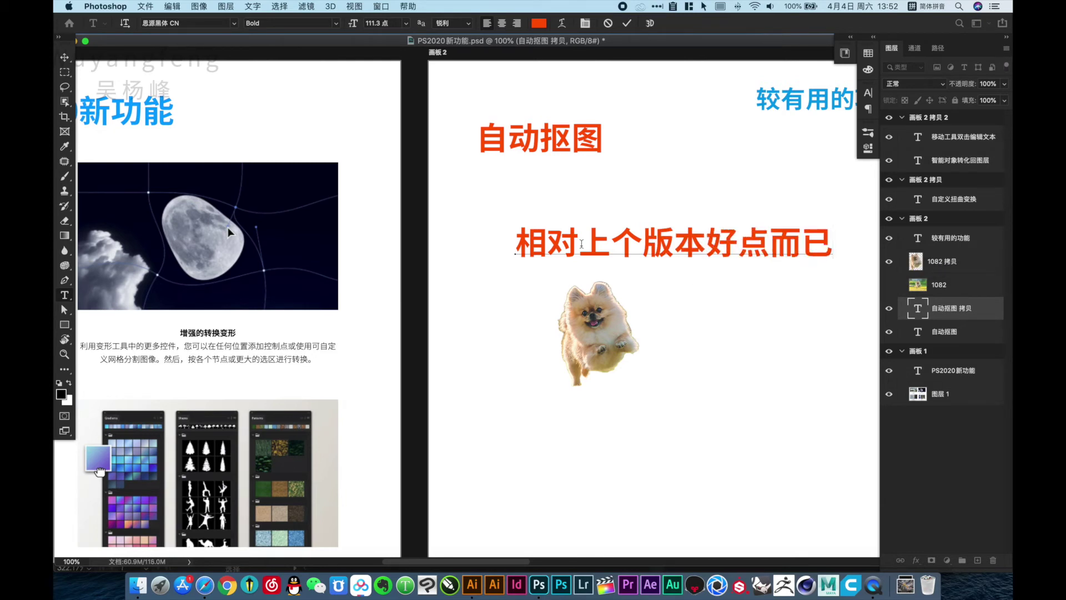
pyautogui.press('Escape')
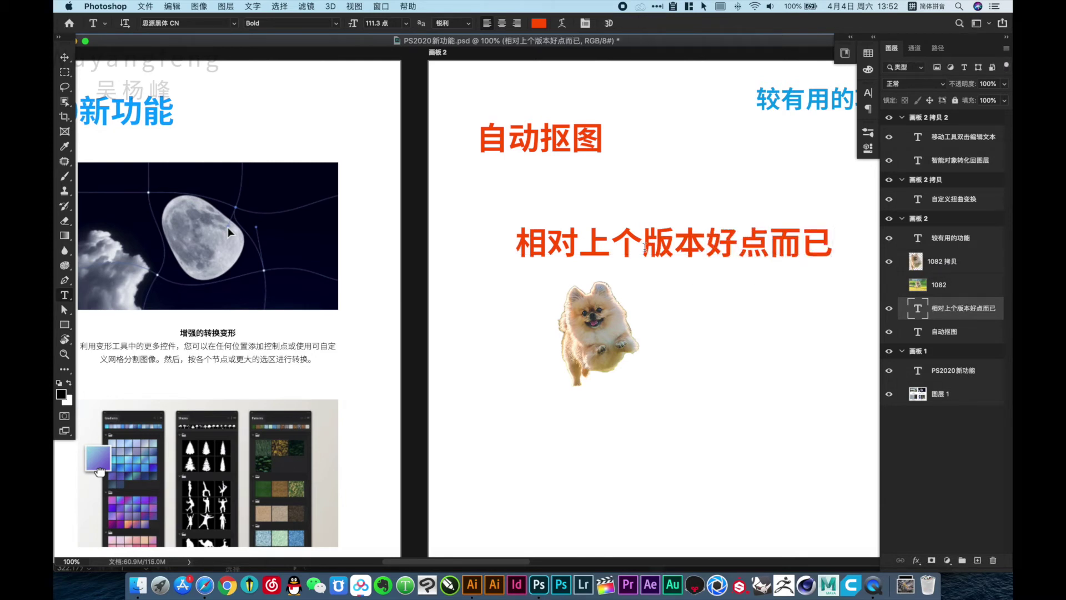
# - Drag a copy of layer 1082 拷贝 onto 画板 2 拷贝 under 自定义扭曲变换 and start Free Transform
pyautogui.press('v')
pyautogui.moveTo(711, 262); pyautogui.dragTo(666, 297)
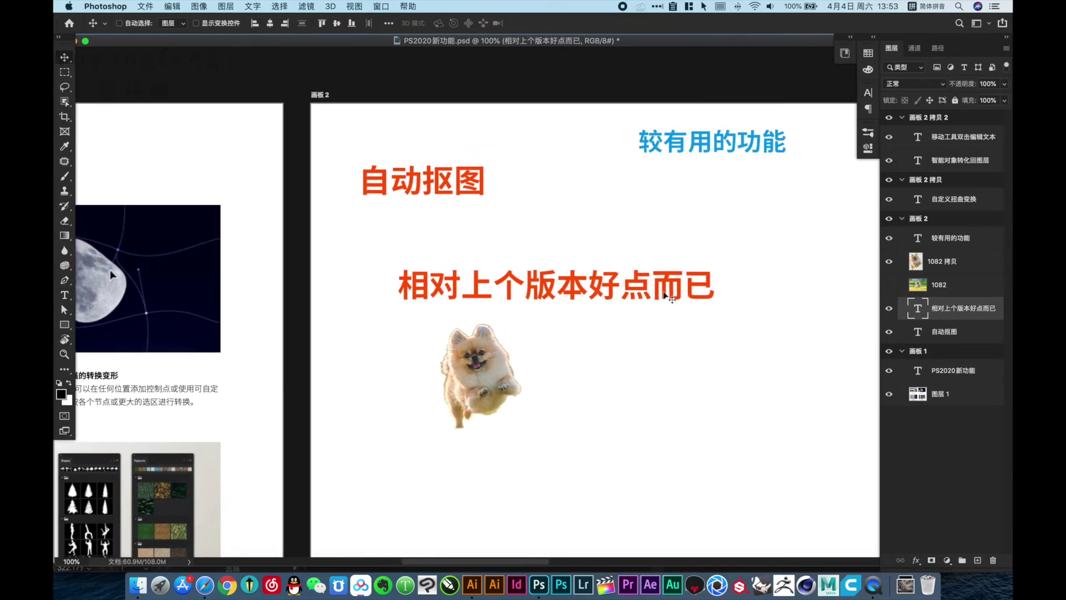
pyautogui.hscroll(5, 653, 271)
pyautogui.hscroll(1, 552, 278)
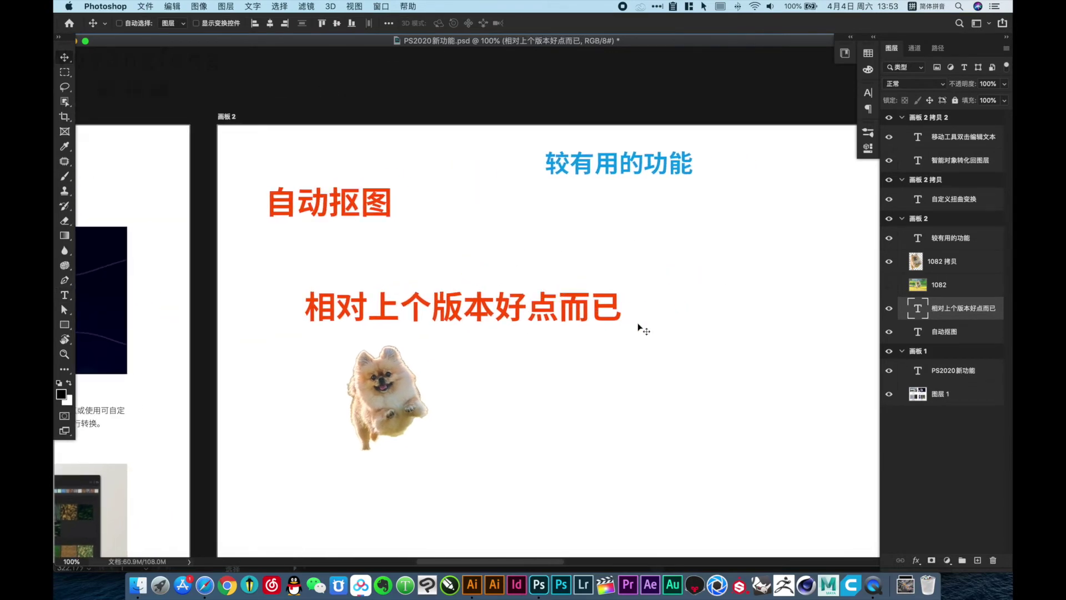
pyautogui.scroll(-1, 585, 284)
pyautogui.scroll(-1, 610, 288)
pyautogui.moveTo(666, 295); pyautogui.dragTo(436, 288)
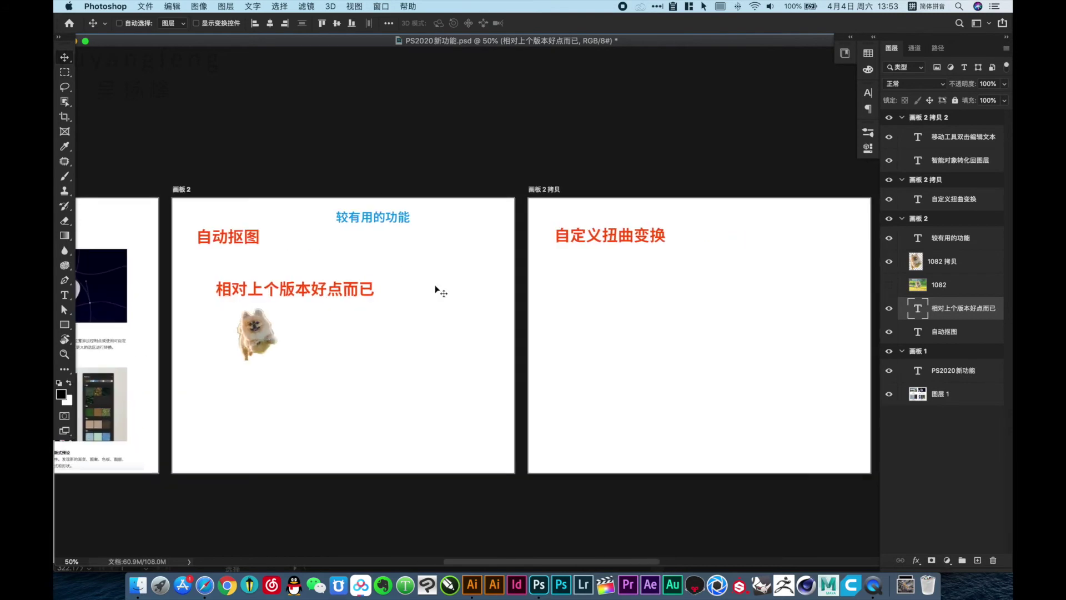
pyautogui.click(252, 334)
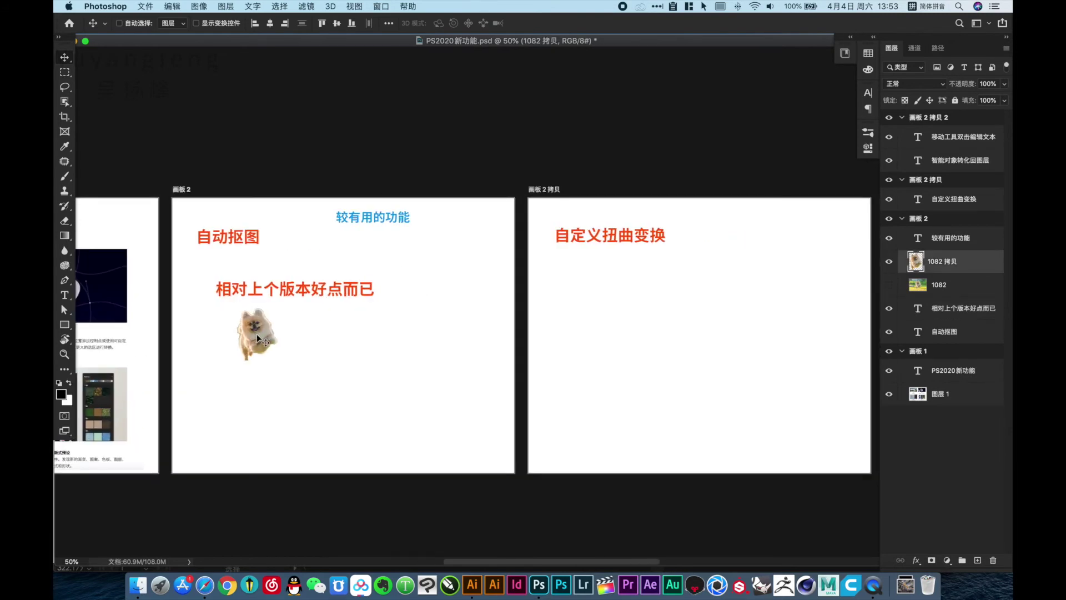
pyautogui.moveTo(259, 337); pyautogui.dragTo(611, 278)
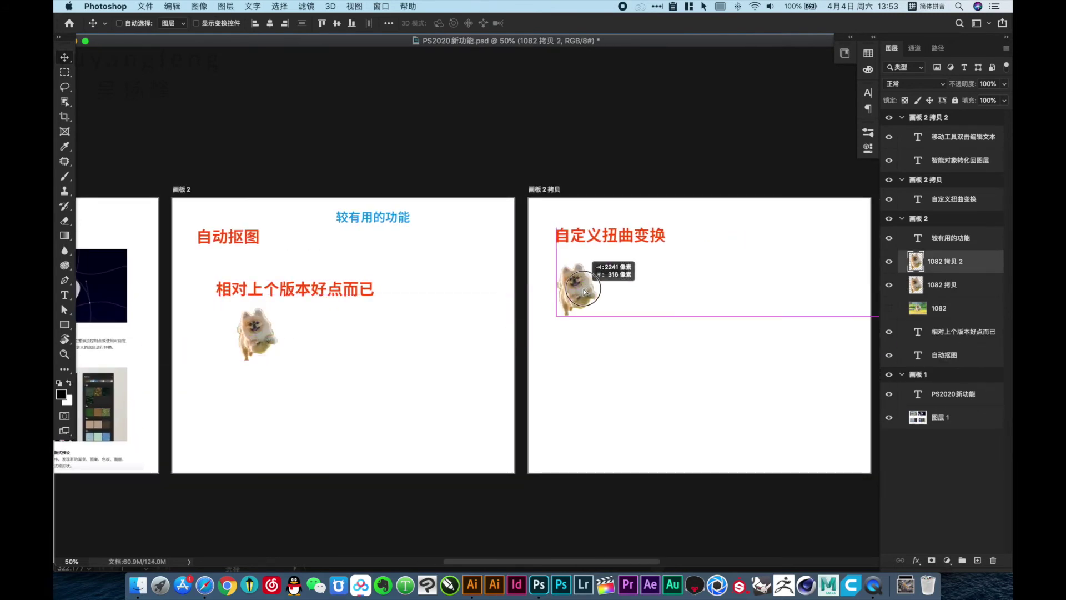
pyautogui.scroll(5, 648, 328)
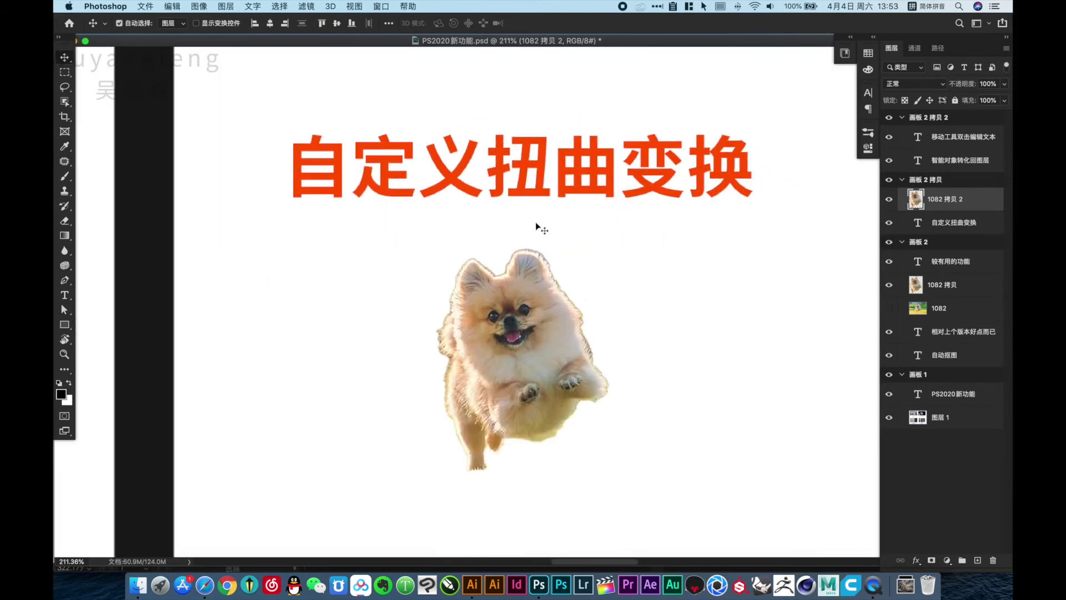
pyautogui.hotkey('ctrl', 't')
# - Switch the transform to Warp and split the grid vertically through the dog's face
pyautogui.scroll(-2, 573, 157)
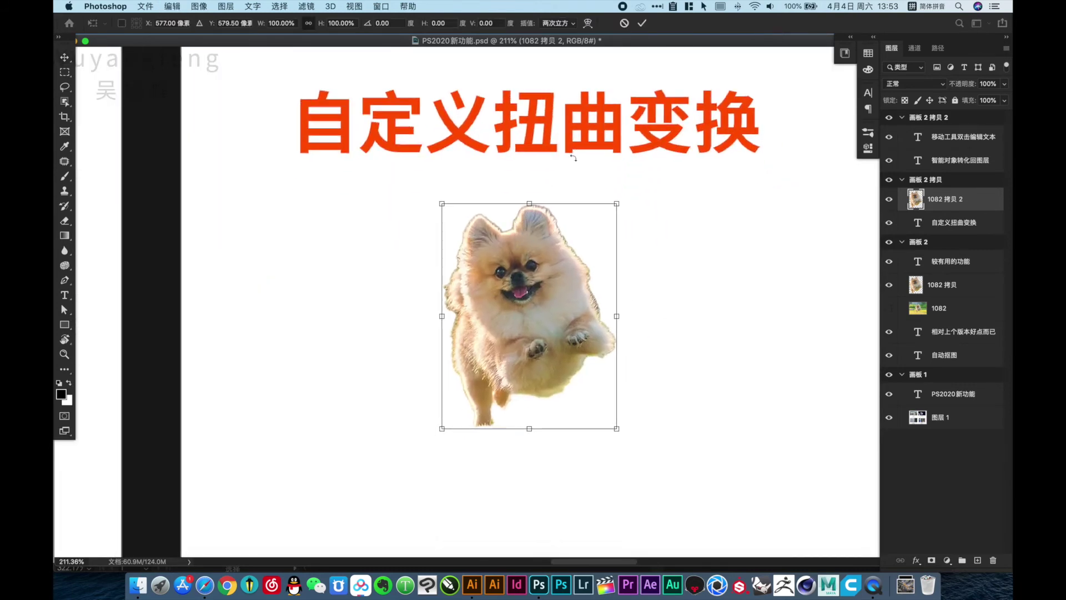
pyautogui.click(589, 24)
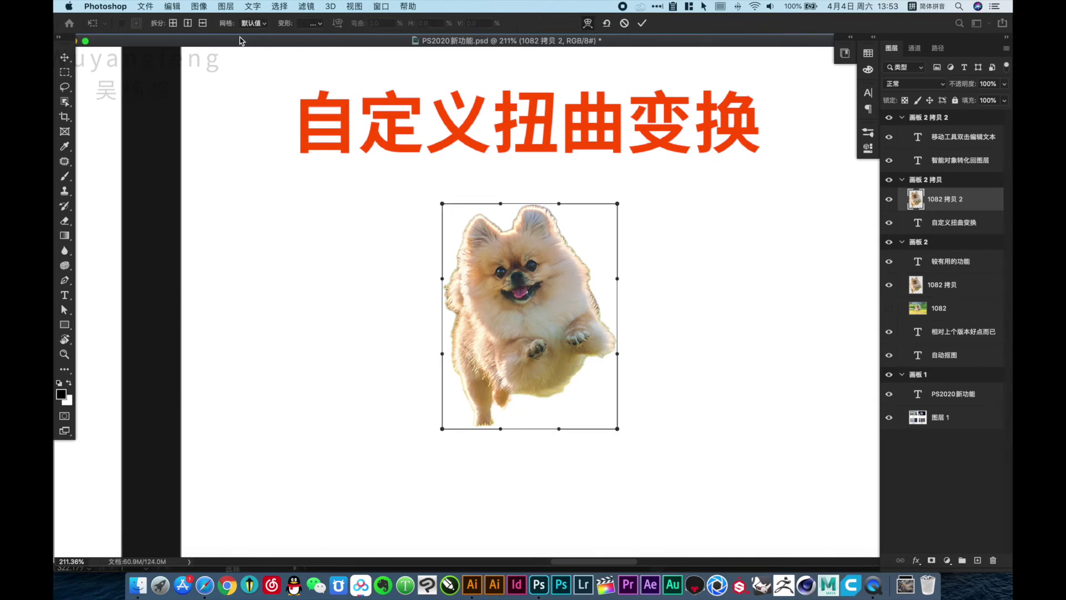
pyautogui.click(189, 24)
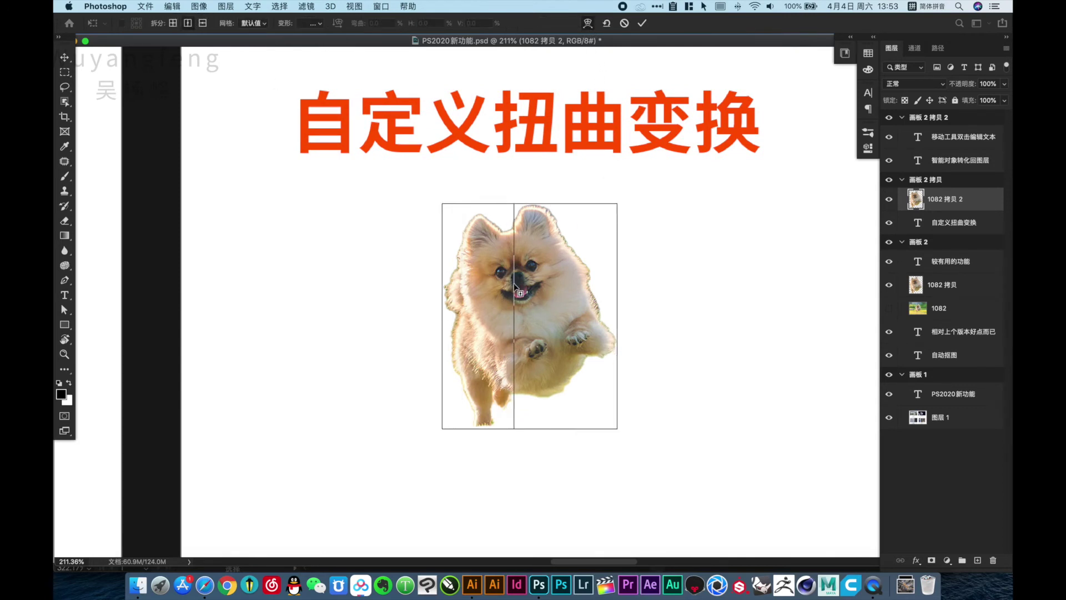
pyautogui.click(517, 286)
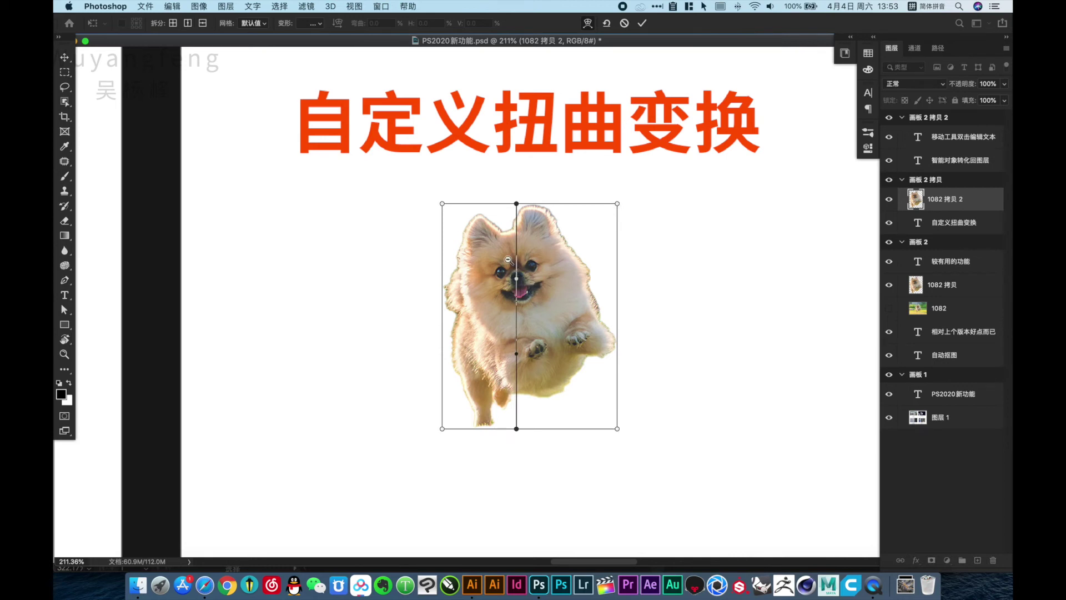
pyautogui.scroll(2, 508, 259)
pyautogui.scroll(2, 510, 259)
pyautogui.scroll(2, 514, 260)
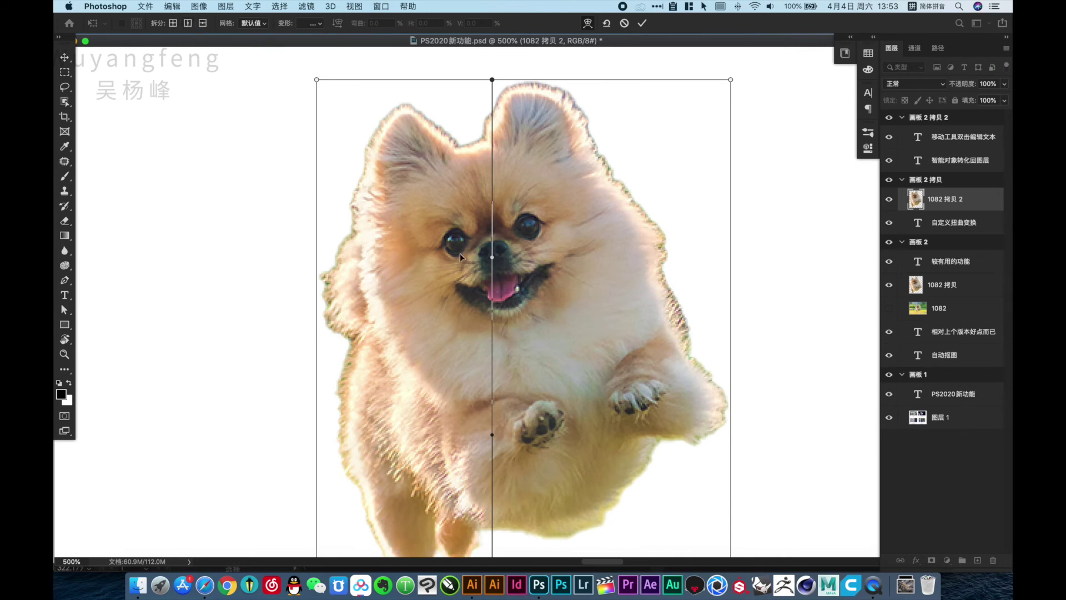
# - Add more grid splits and drag warp points to twist and stretch the dog, then apply
pyautogui.moveTo(493, 434)
pyautogui.mouseDown()
pyautogui.moveTo(453, 405)
pyautogui.moveTo(477, 382)
pyautogui.moveTo(418, 425)
pyautogui.mouseUp()
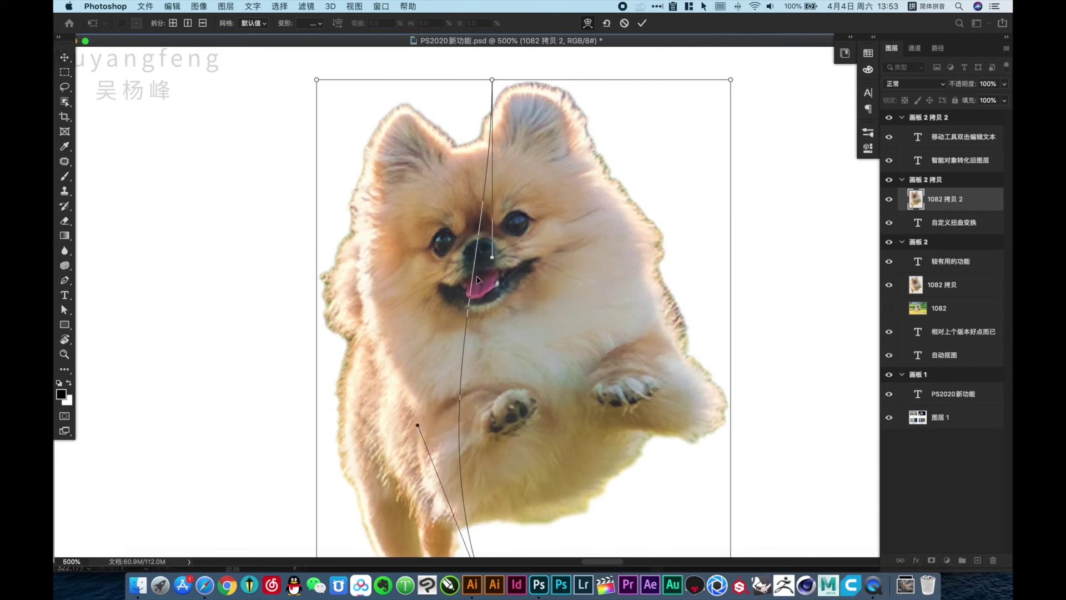
pyautogui.press('alt')
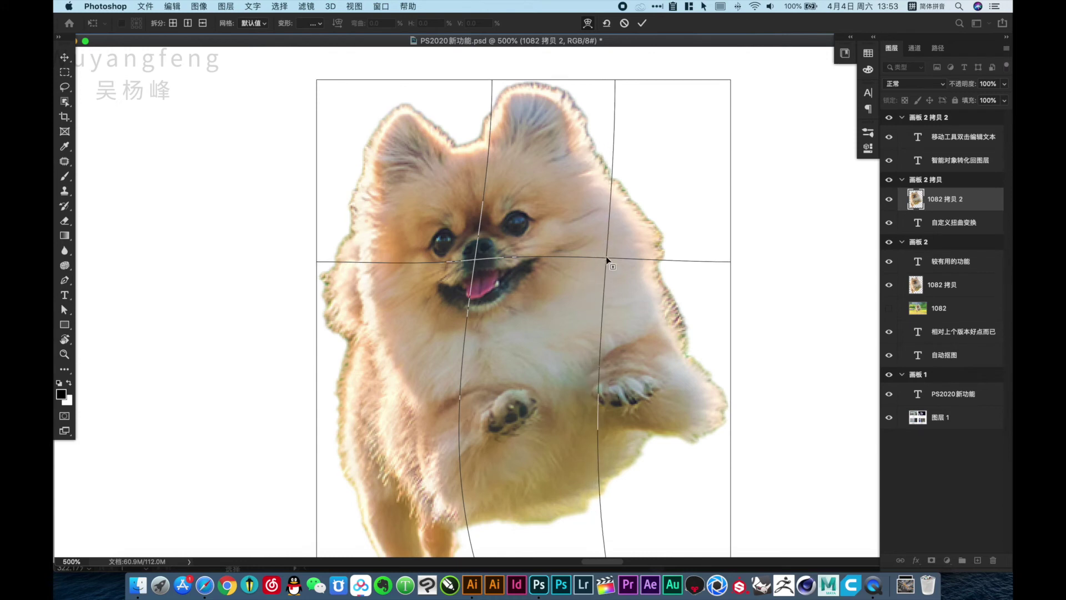
pyautogui.press('Escape')
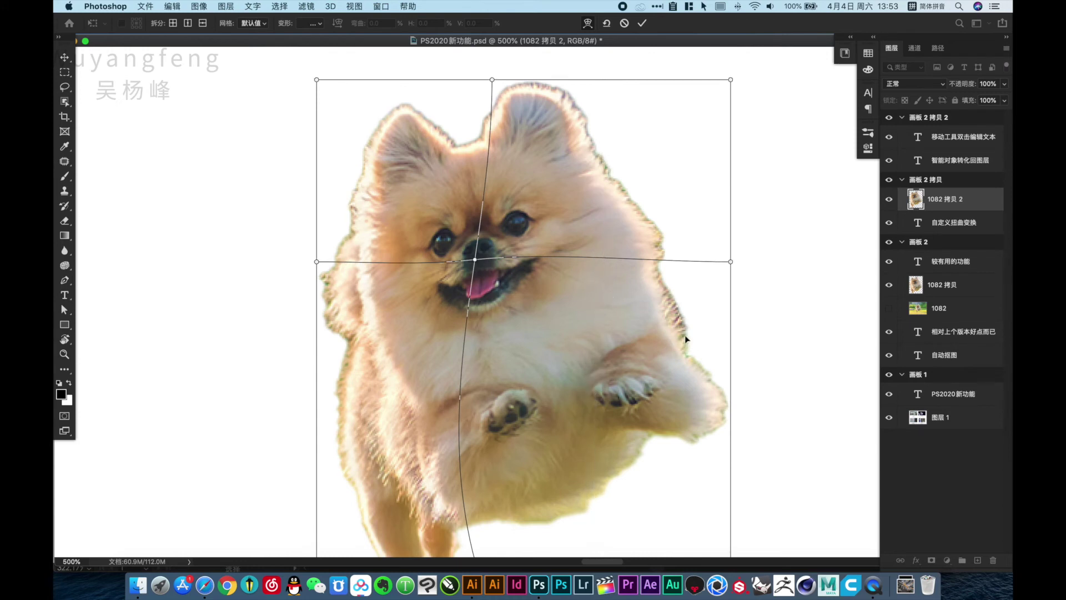
pyautogui.press('alt')
pyautogui.click(464, 343)
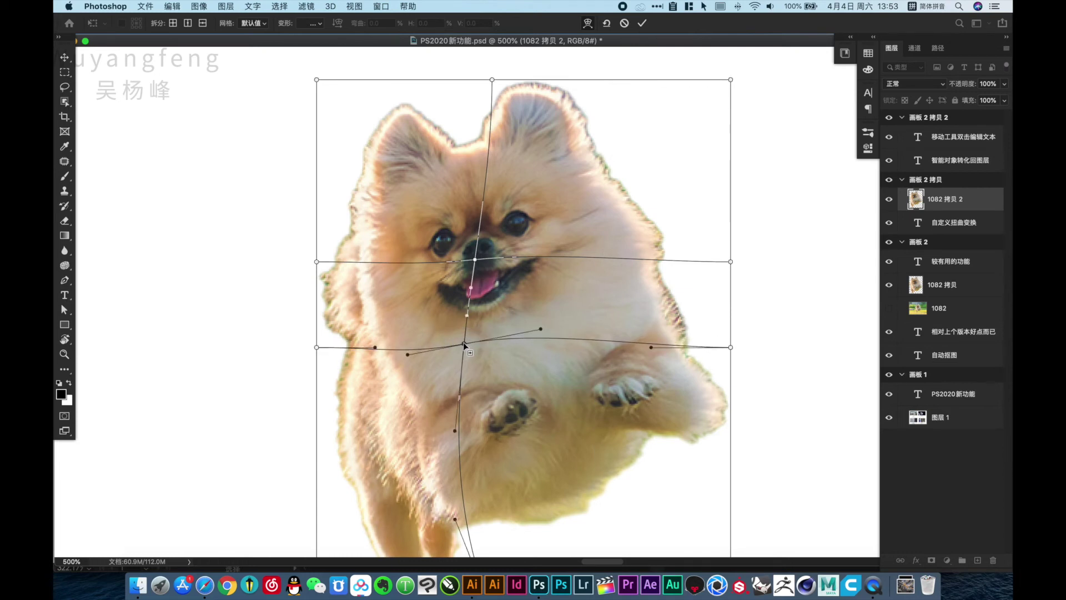
pyautogui.click(602, 257)
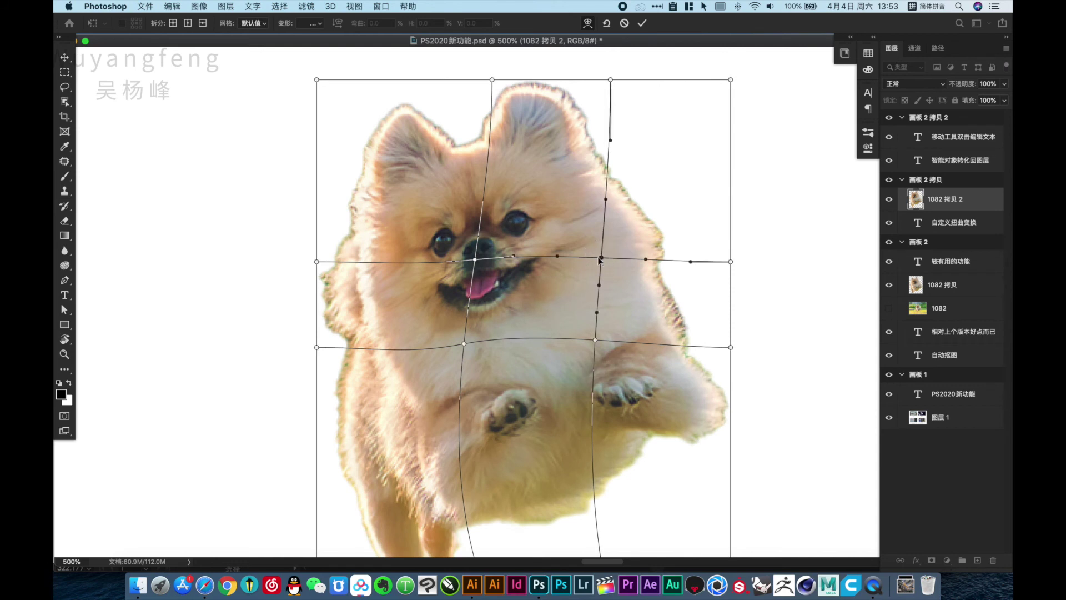
pyautogui.moveTo(601, 258); pyautogui.dragTo(611, 216)
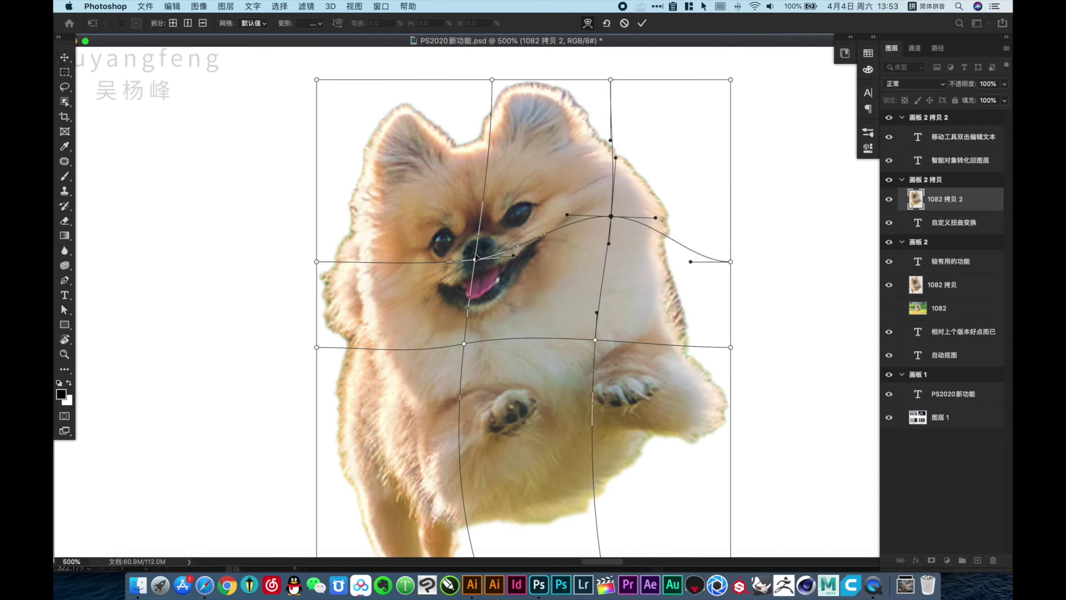
pyautogui.moveTo(476, 260); pyautogui.dragTo(546, 285)
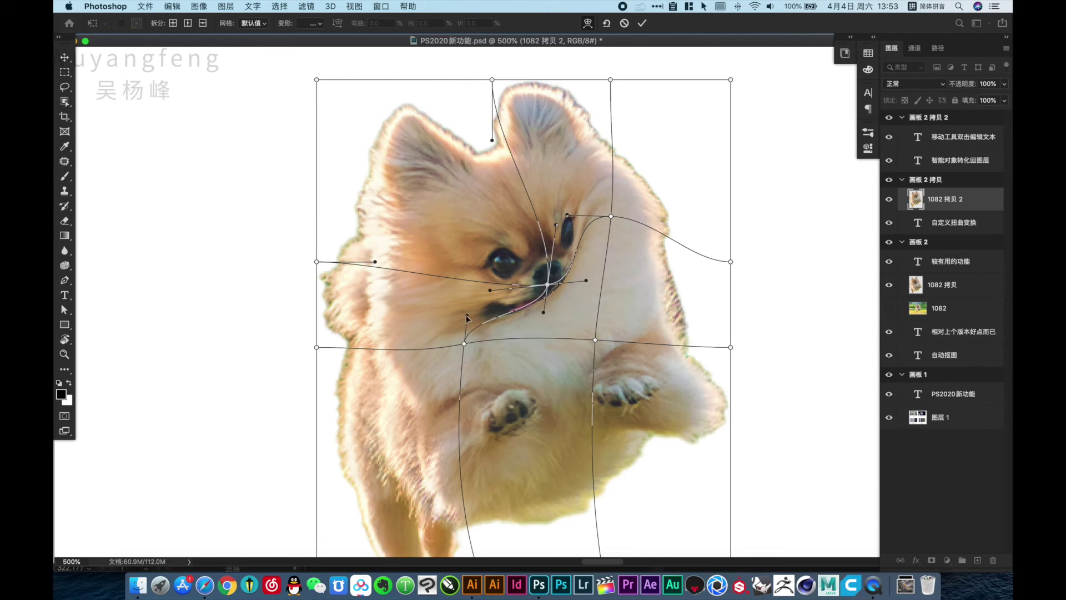
pyautogui.moveTo(467, 316); pyautogui.dragTo(531, 375)
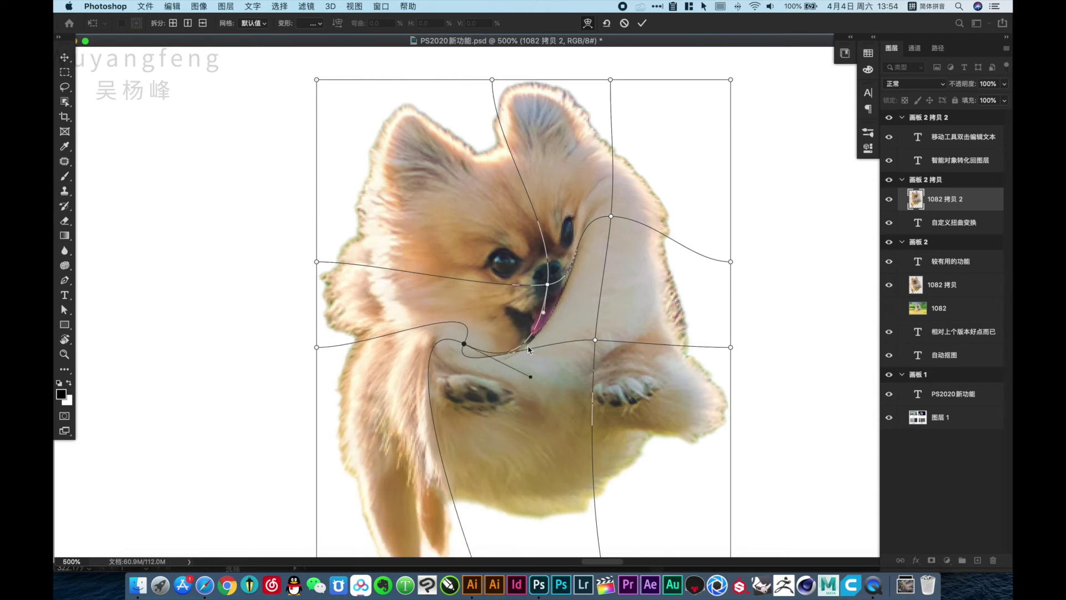
pyautogui.moveTo(596, 340); pyautogui.dragTo(639, 387)
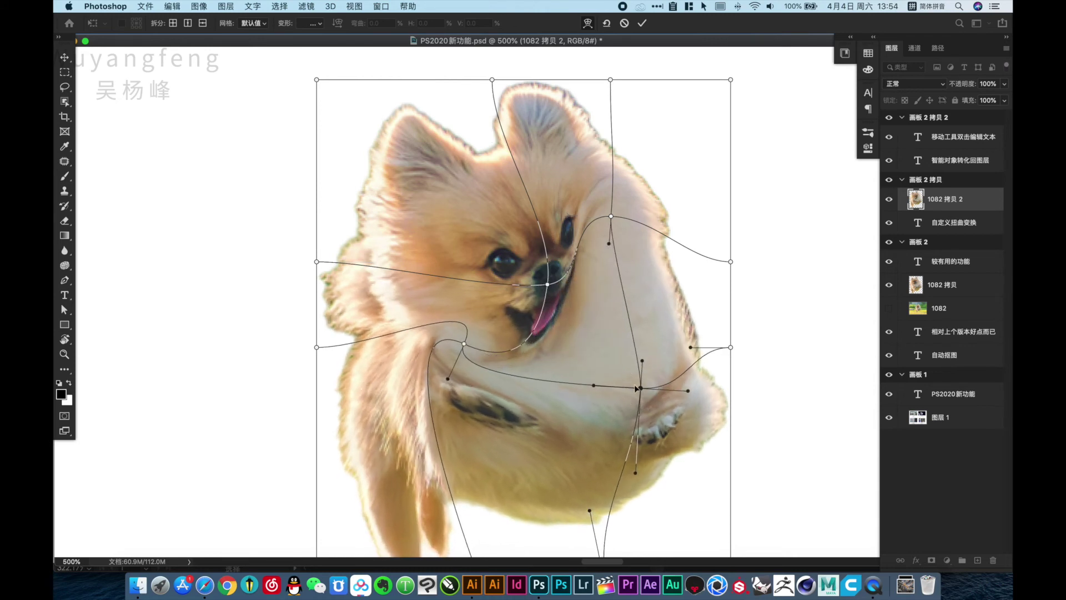
pyautogui.press('Return')
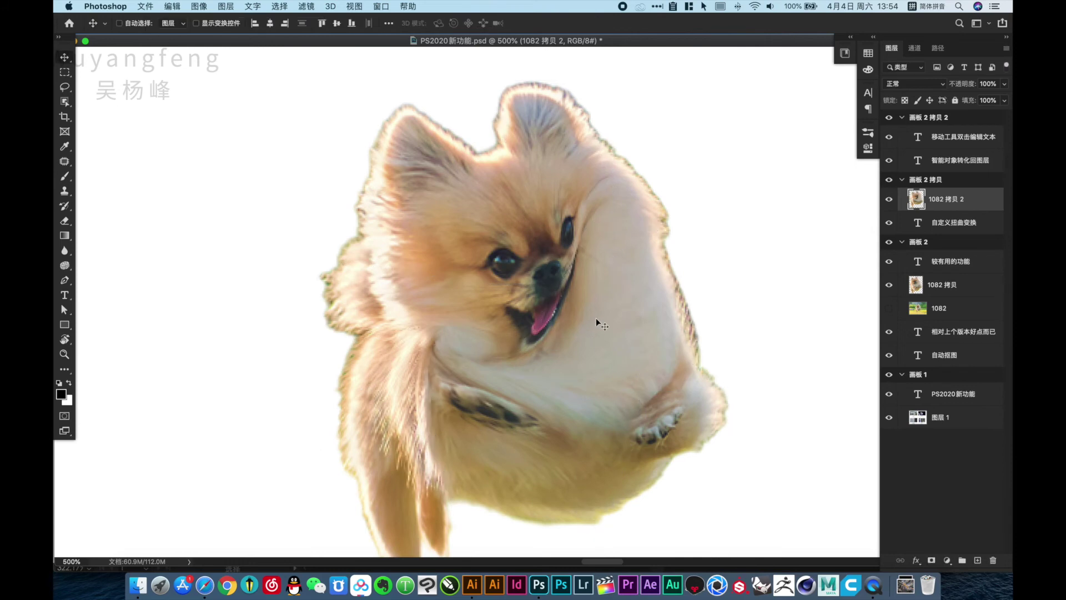
# - Zoom out to frame the caption and dog, then begin another warp
pyautogui.keyDown('alt'); pyautogui.click(547, 247); pyautogui.keyUp('alt')
pyautogui.moveTo(547, 247); pyautogui.dragTo(511, 316)
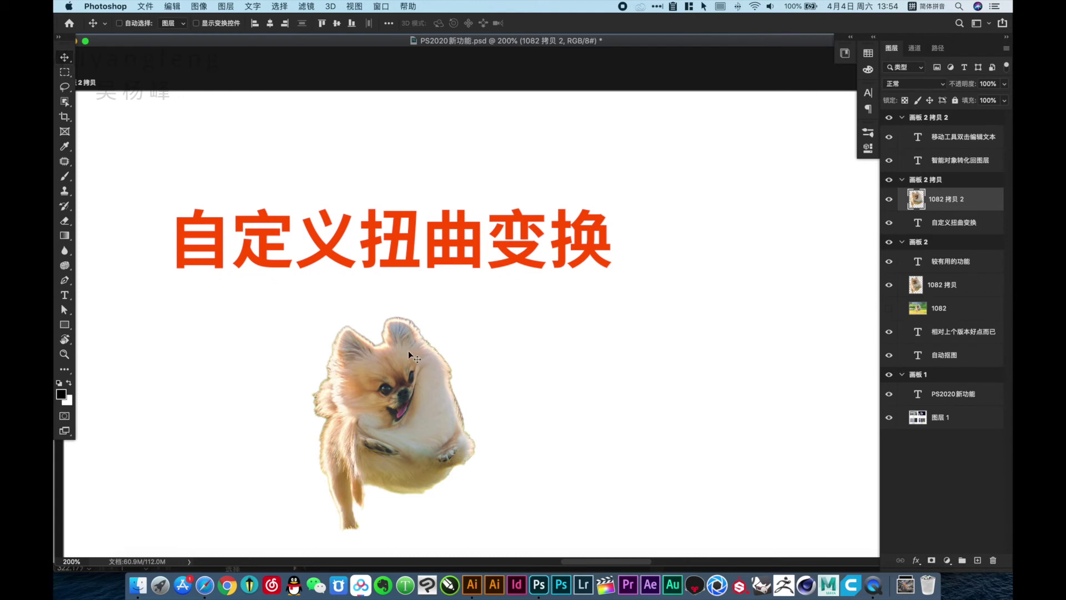
pyautogui.hotkey('ctrl', 't')
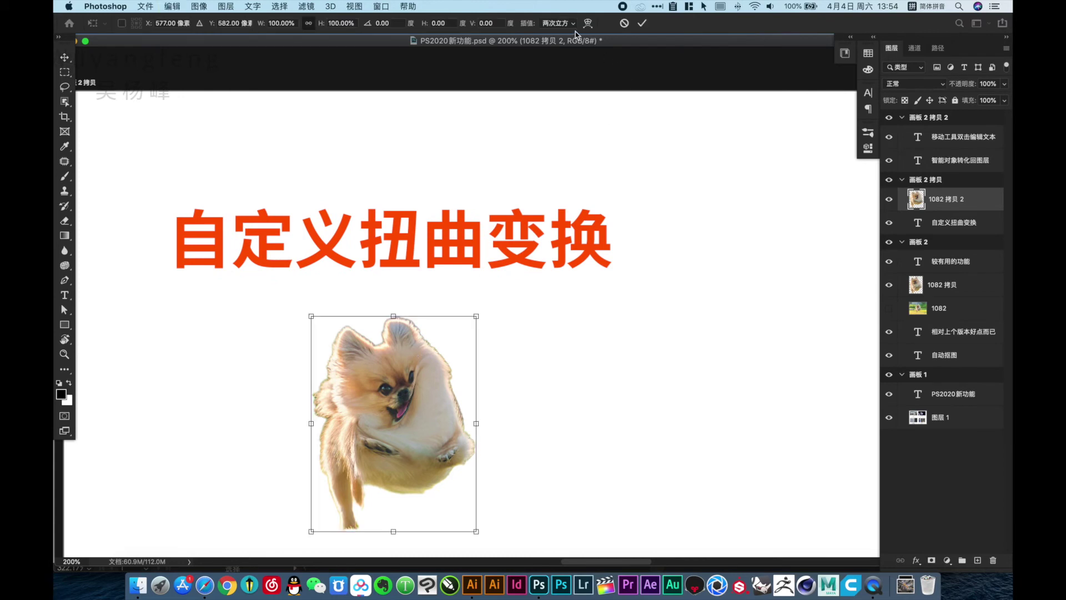
pyautogui.click(587, 24)
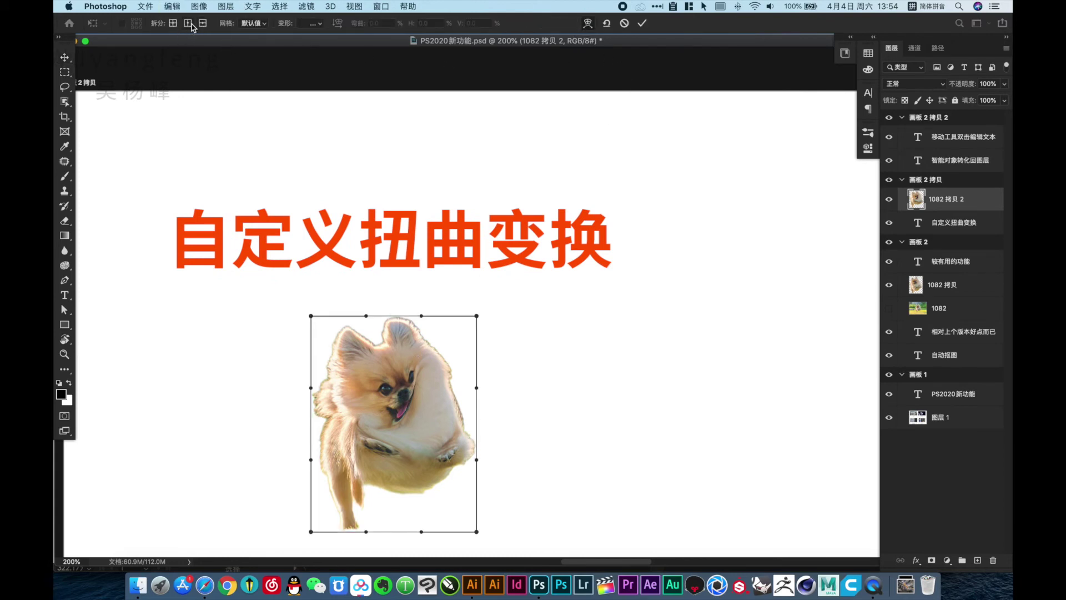
# - Cancel the pending warp and retype the caption above the dog as 多了个自定义网格
pyautogui.press('Escape')
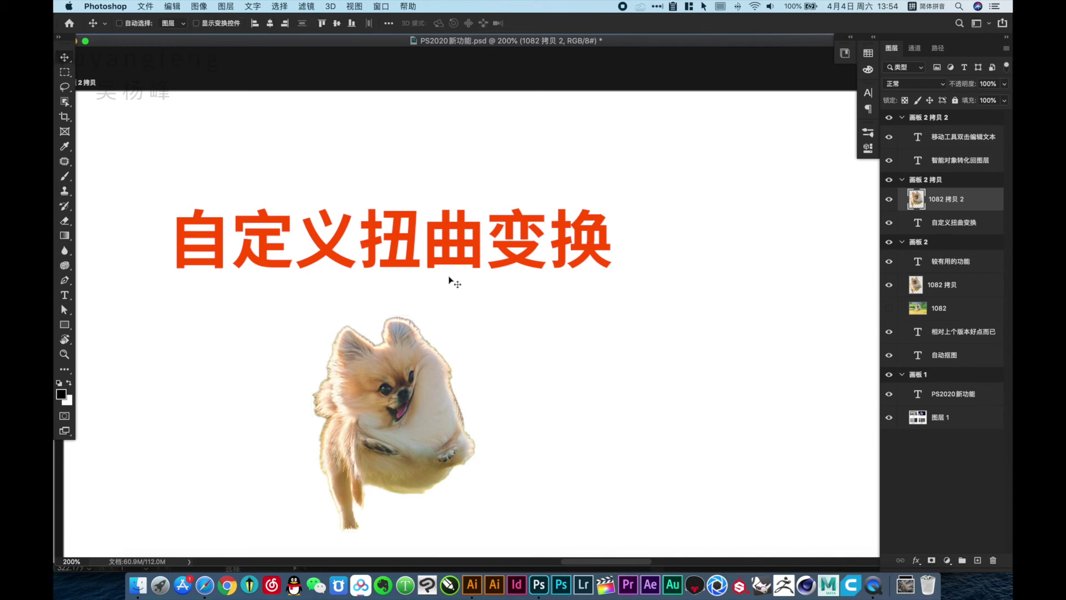
pyautogui.moveTo(425, 290); pyautogui.dragTo(443, 243)
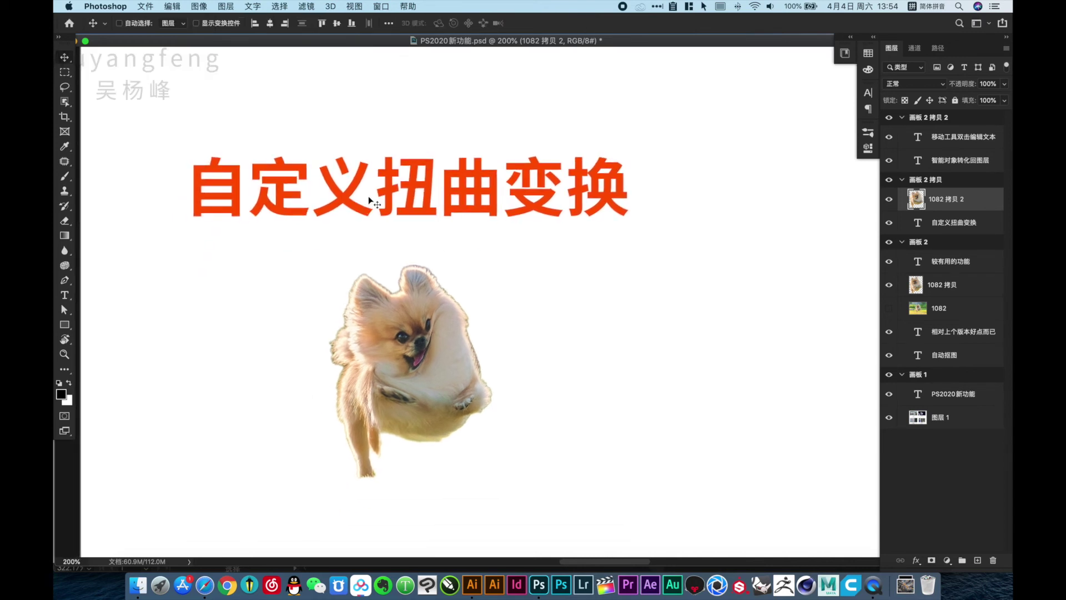
pyautogui.doubleClick(384, 195)
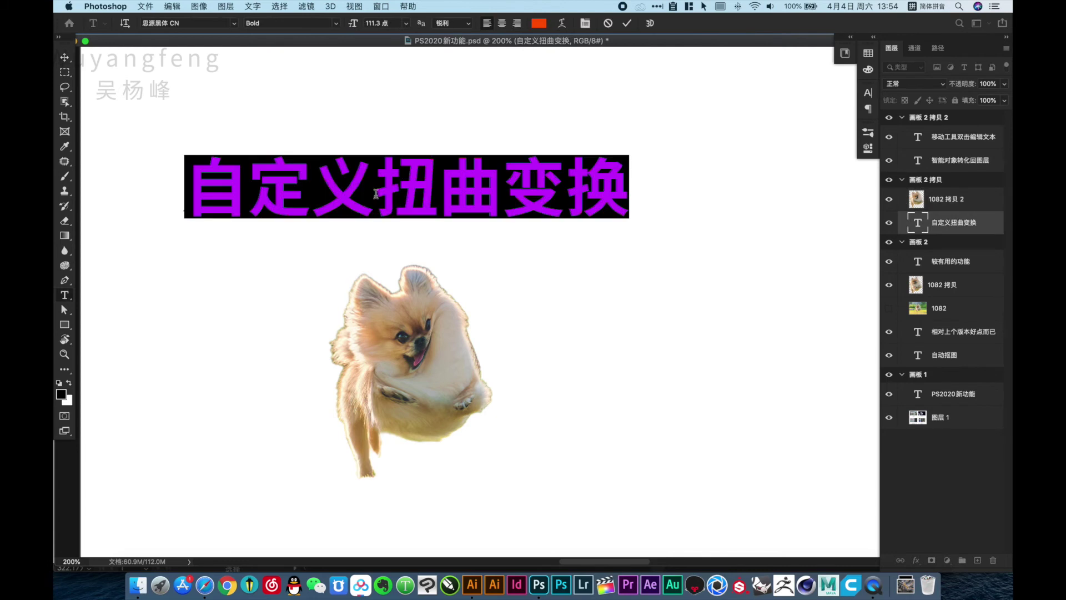
pyautogui.write('duo le ')
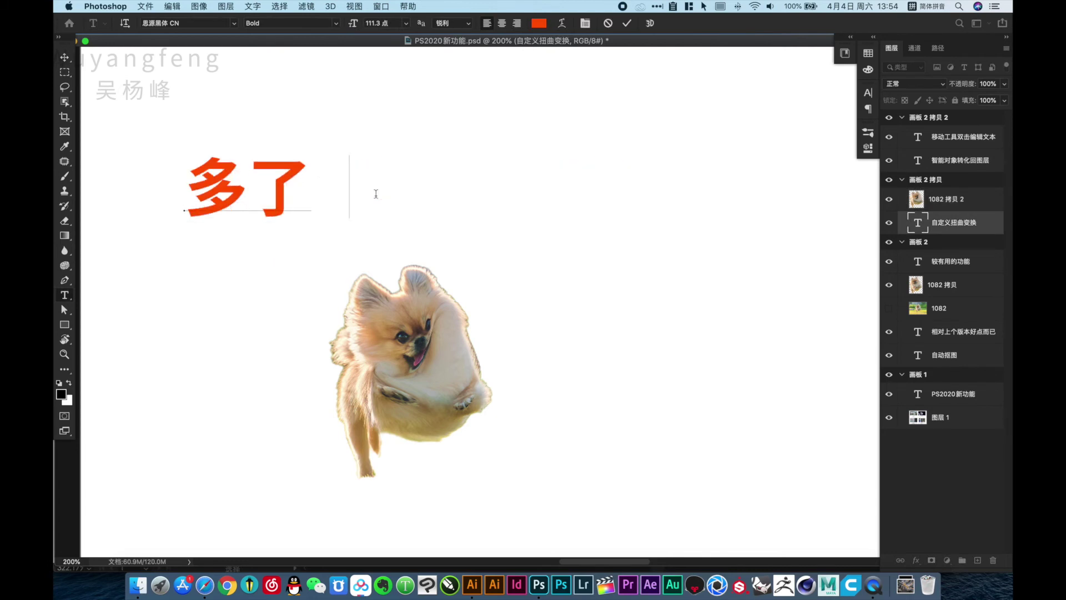
pyautogui.write('ge')
pyautogui.press('space')
pyautogui.write('zid')
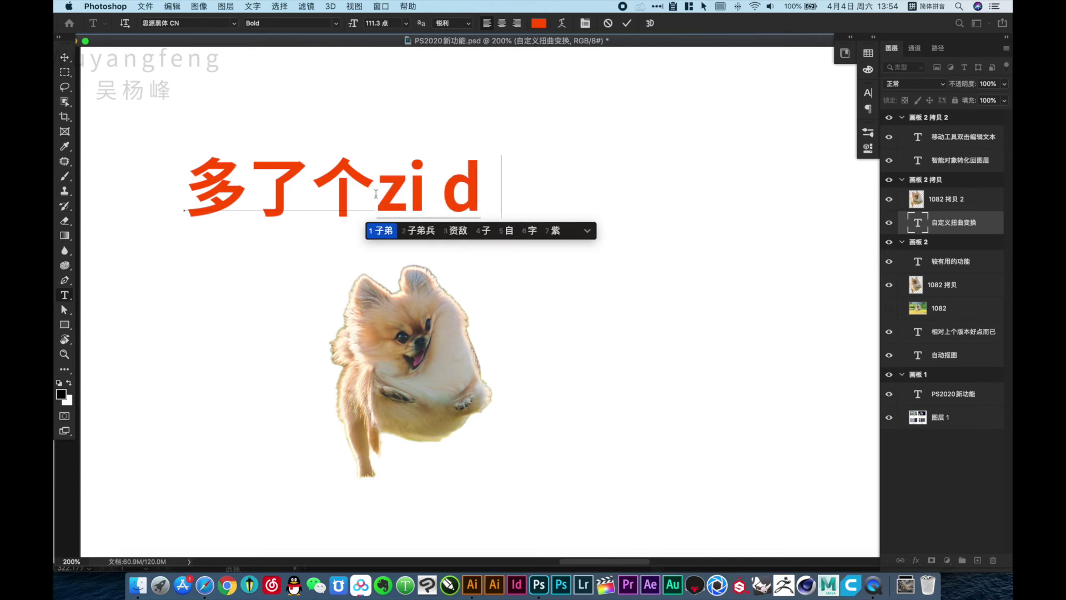
pyautogui.write('ingyi')
pyautogui.press('space')
pyautogui.write('wa')
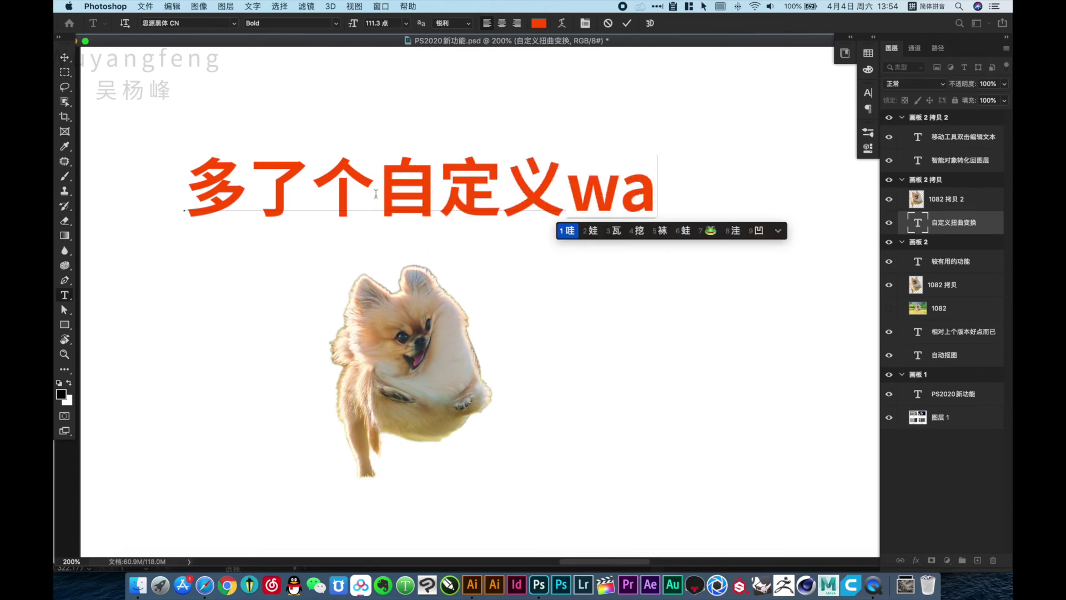
pyautogui.write('ngge')
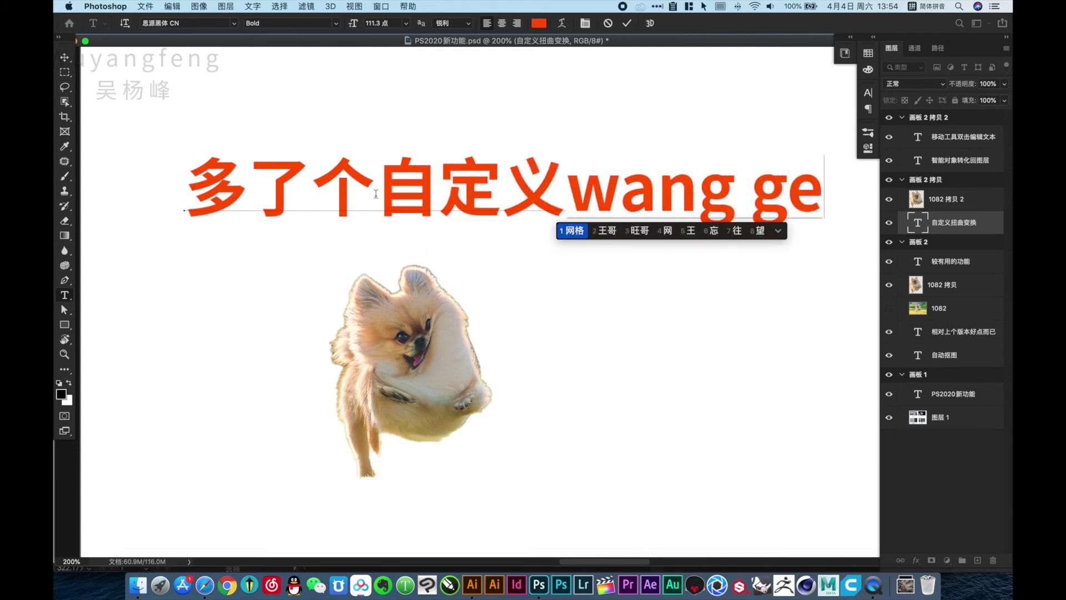
pyautogui.press('space')
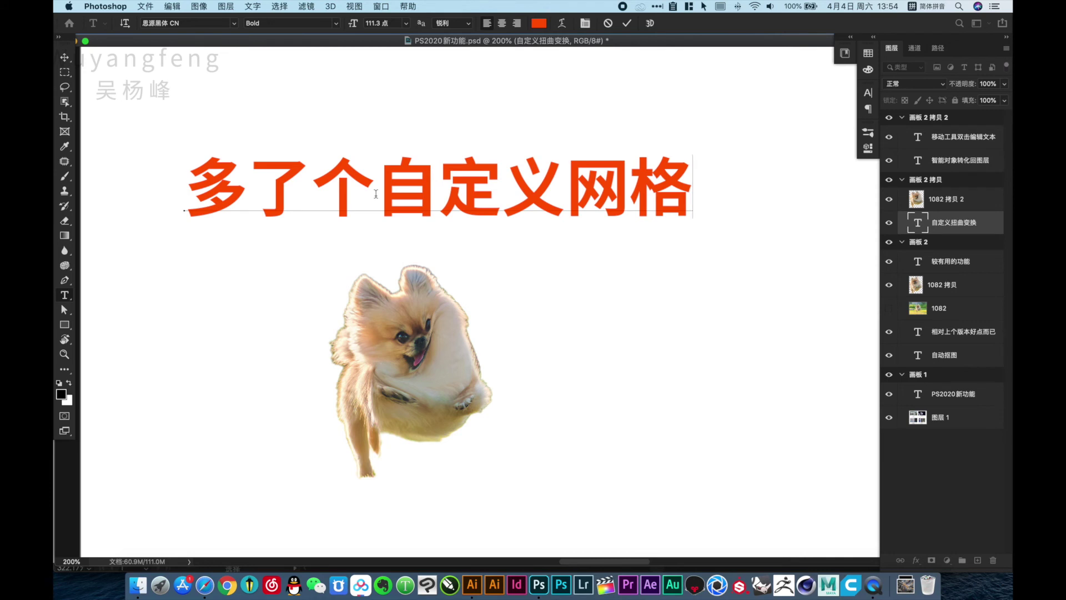
pyautogui.press('Escape')
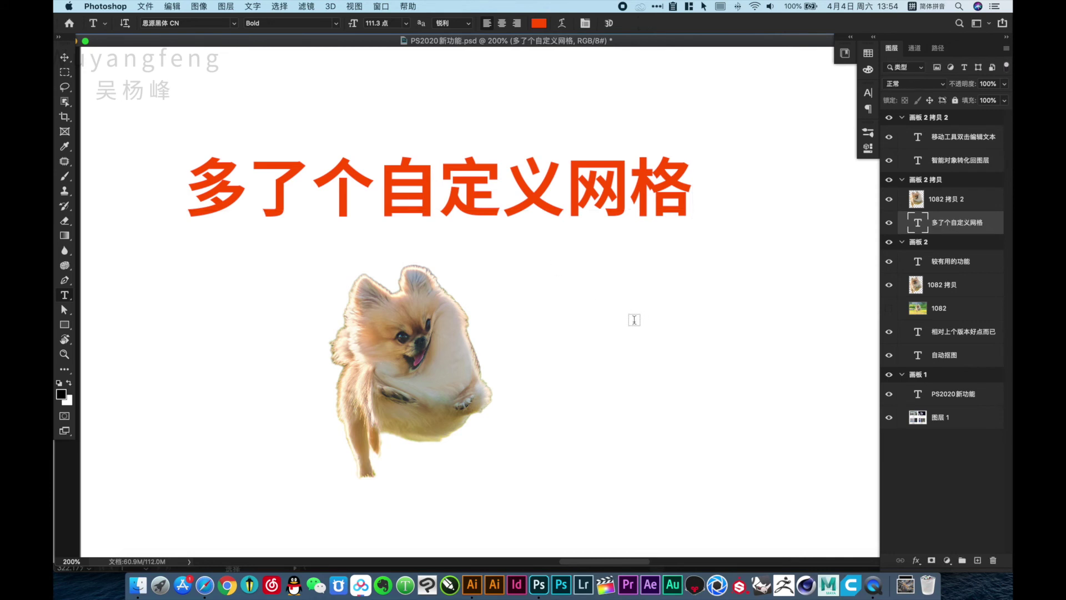
# - Return to the Move tool and zoom out to bring the last artboard into view
pyautogui.press('v')
pyautogui.keyDown('alt'); pyautogui.click(588, 247); pyautogui.keyUp('alt')
pyautogui.keyDown('alt'); pyautogui.click(681, 279); pyautogui.keyUp('alt')
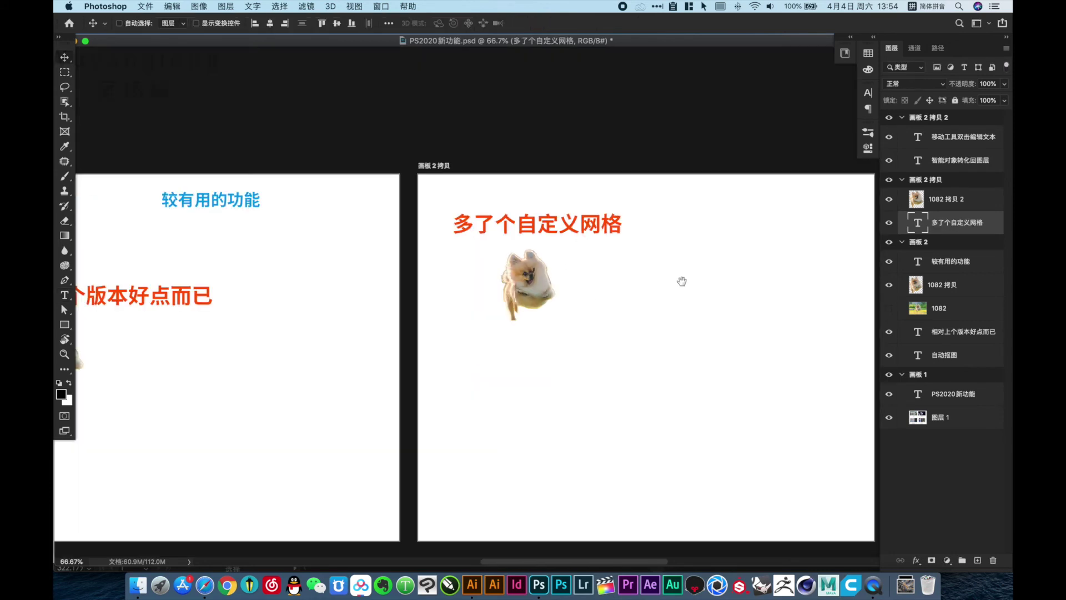
pyautogui.moveTo(682, 279); pyautogui.dragTo(313, 285)
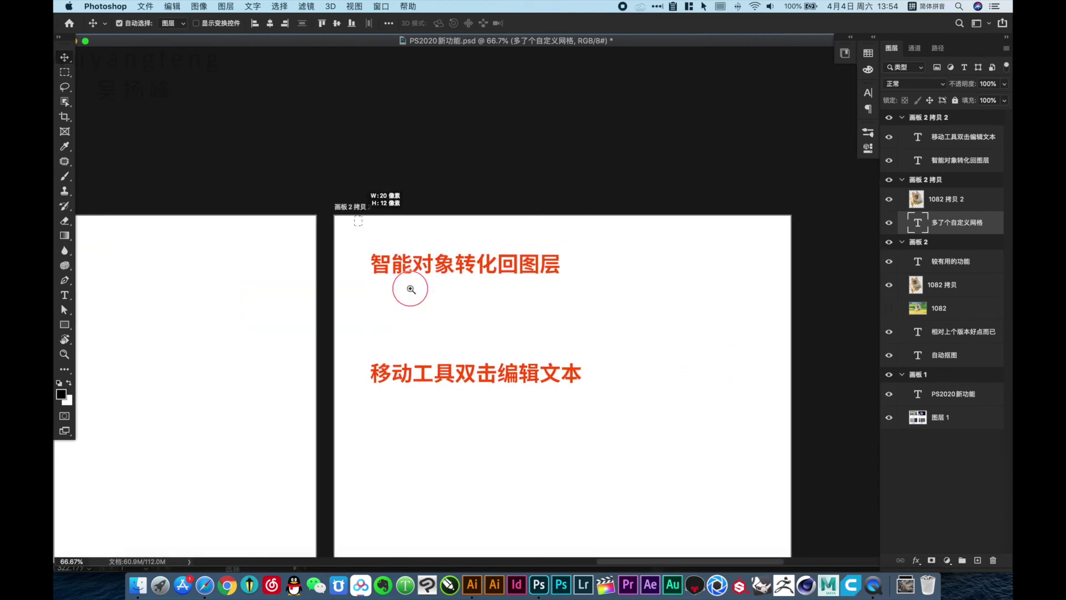
# - Alt-drag a copy of the warped dog onto the last artboard between its two captions
pyautogui.moveTo(409, 288)
pyautogui.mouseDown()
pyautogui.moveTo(515, 311)
pyautogui.moveTo(535, 344)
pyautogui.mouseUp()
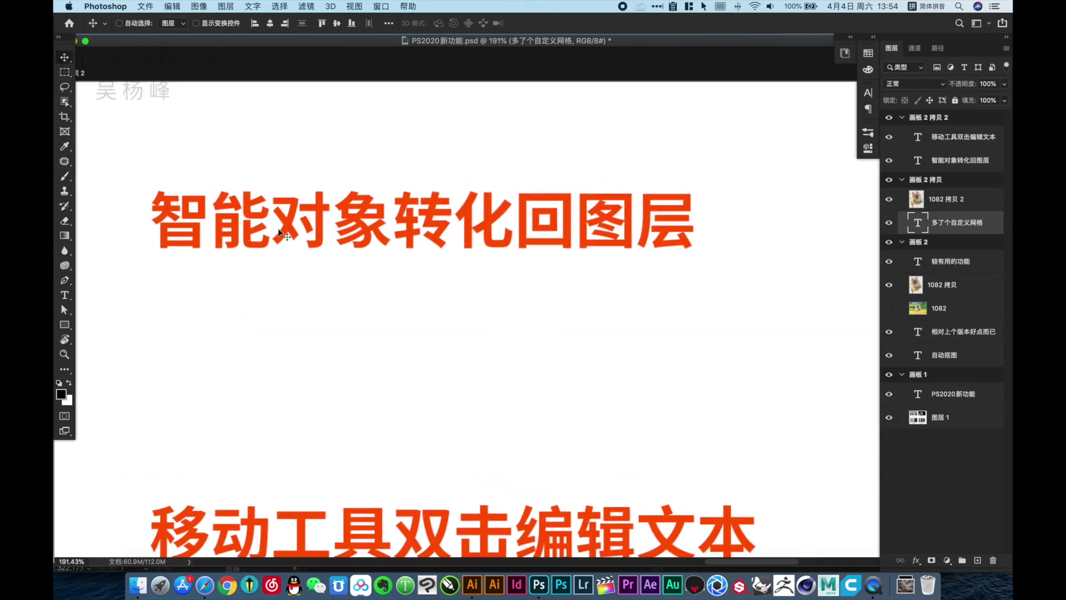
pyautogui.click(929, 200)
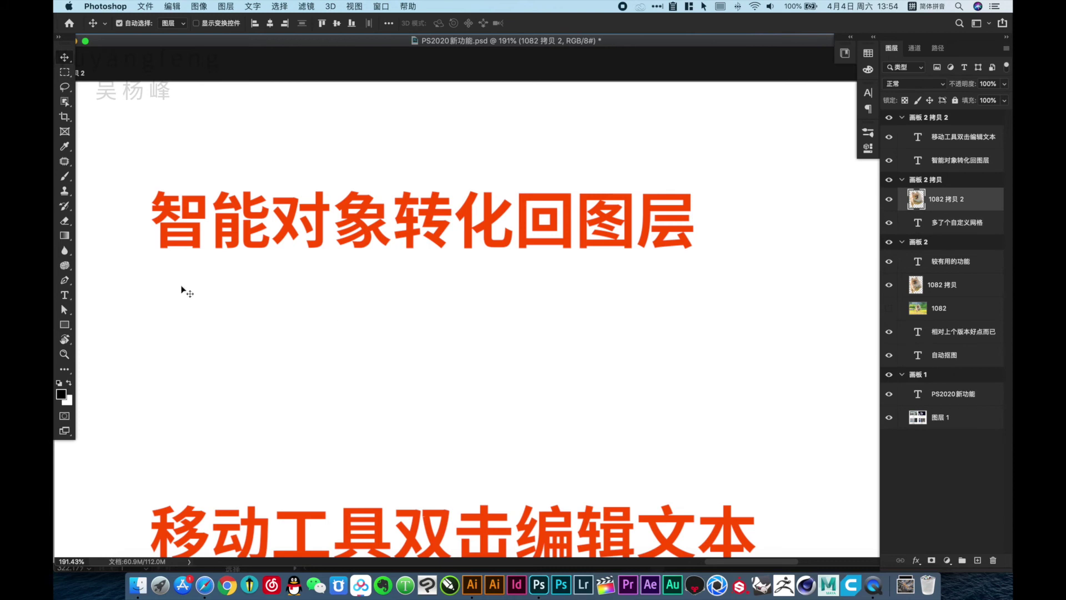
pyautogui.keyDown('alt'); pyautogui.click(187, 291); pyautogui.keyUp('alt')
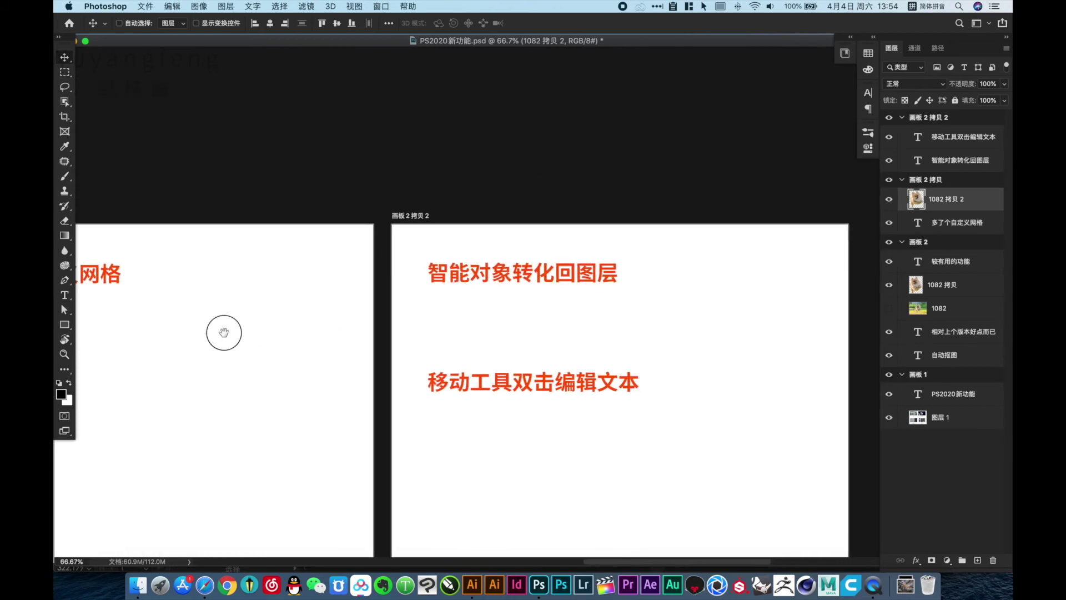
pyautogui.hscroll(-5, 221, 331)
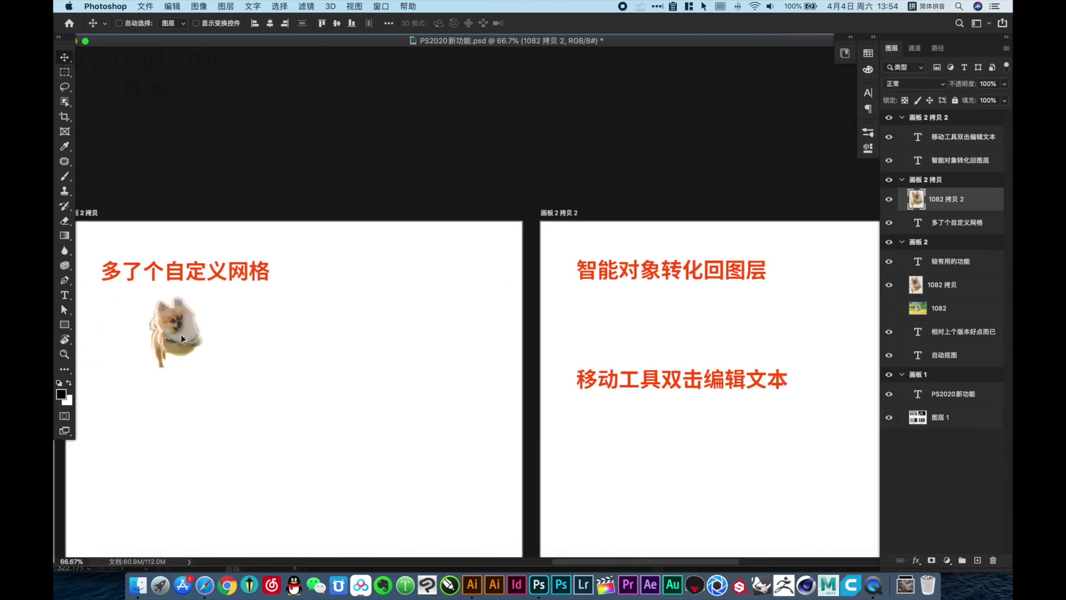
pyautogui.keyDown('alt'); pyautogui.click(181, 335); pyautogui.keyUp('alt')
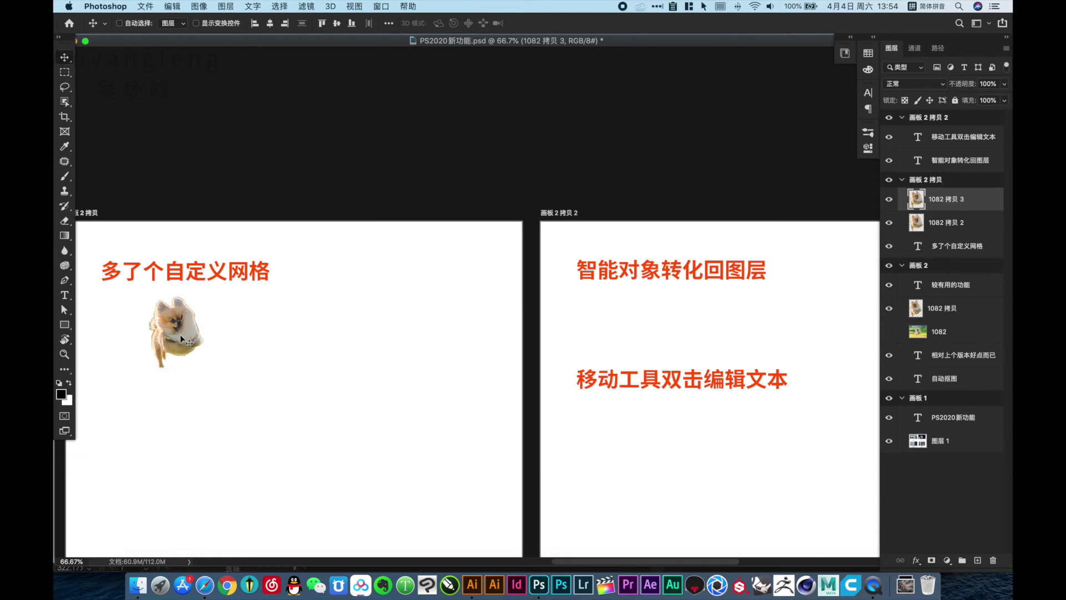
pyautogui.moveTo(181, 334); pyautogui.dragTo(620, 314)
pyautogui.scroll(5, 654, 311)
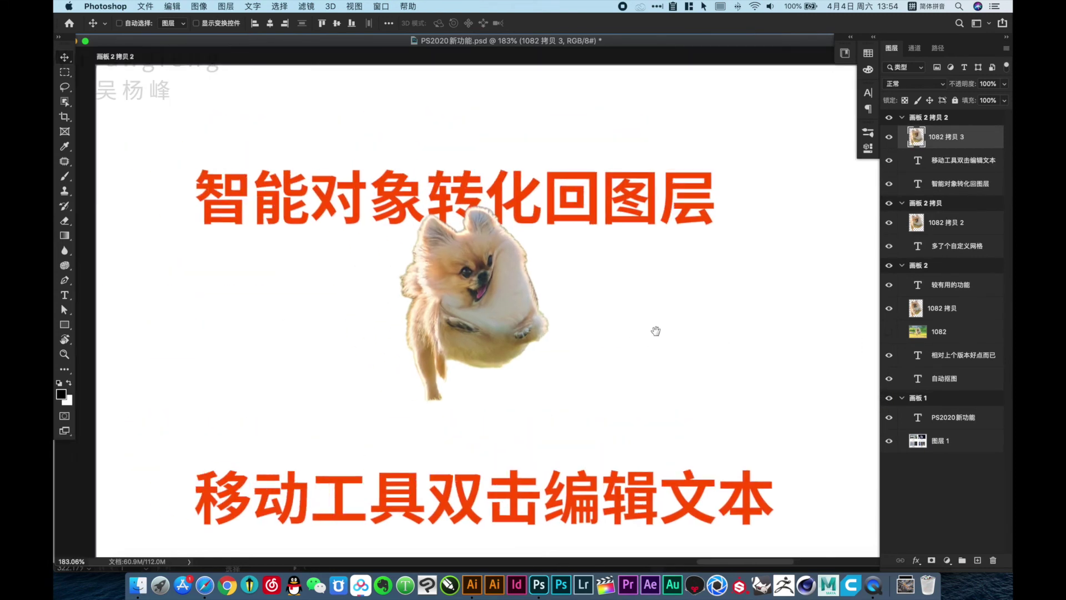
pyautogui.moveTo(482, 302); pyautogui.dragTo(407, 335)
# - Scale the dog copy down and arrange the copies in a row between the captions
pyautogui.hotkey('ctrl', 't')
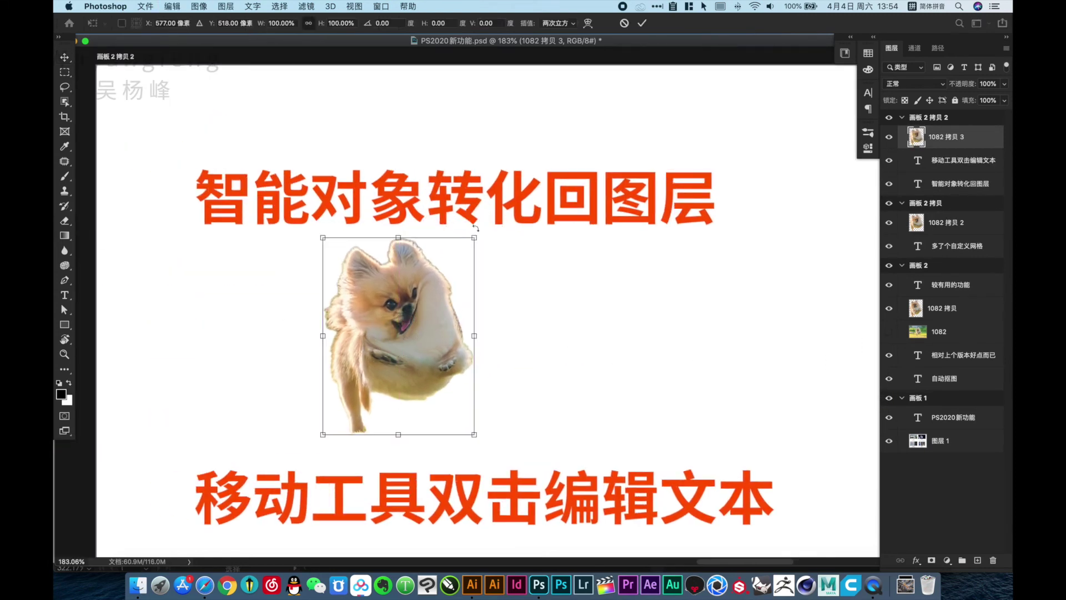
pyautogui.moveTo(475, 238); pyautogui.dragTo(403, 311)
pyautogui.press('Return')
pyautogui.moveTo(377, 357)
pyautogui.mouseDown()
pyautogui.moveTo(321, 325)
pyautogui.moveTo(431, 336)
pyautogui.moveTo(590, 327)
pyautogui.moveTo(547, 328)
pyautogui.mouseUp()
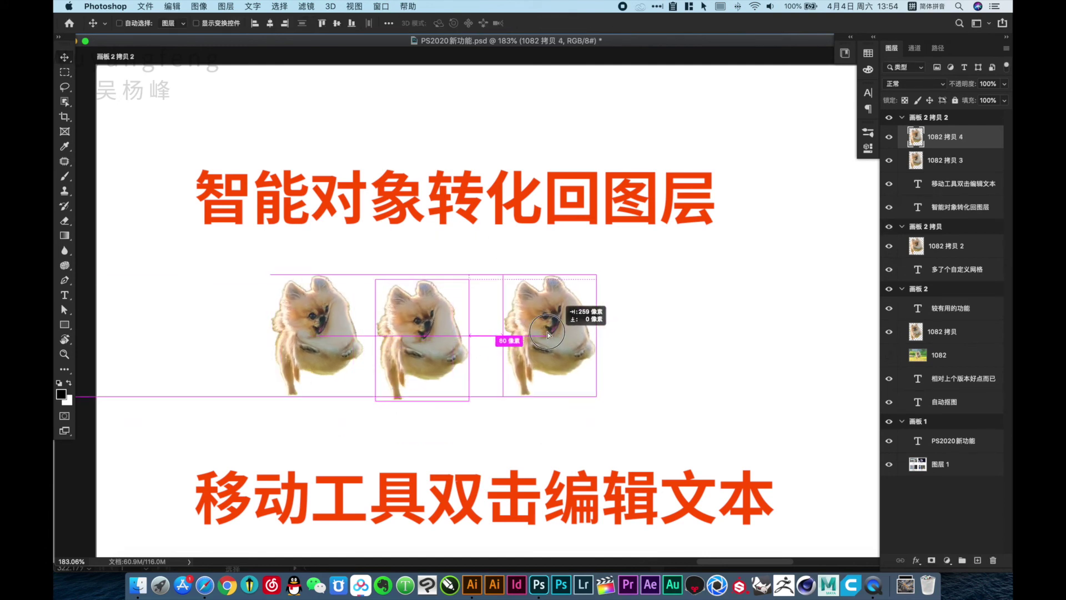
pyautogui.keyDown('shift'); pyautogui.keyDown('super'); pyautogui.click(422, 331); pyautogui.keyUp('super'); pyautogui.keyUp('shift')
# - Convert the three dog layers to a smart object, then back to a layer group, and expand it
pyautogui.keyDown('shift'); pyautogui.keyDown('super'); pyautogui.click(329, 328); pyautogui.keyUp('super'); pyautogui.keyUp('shift')
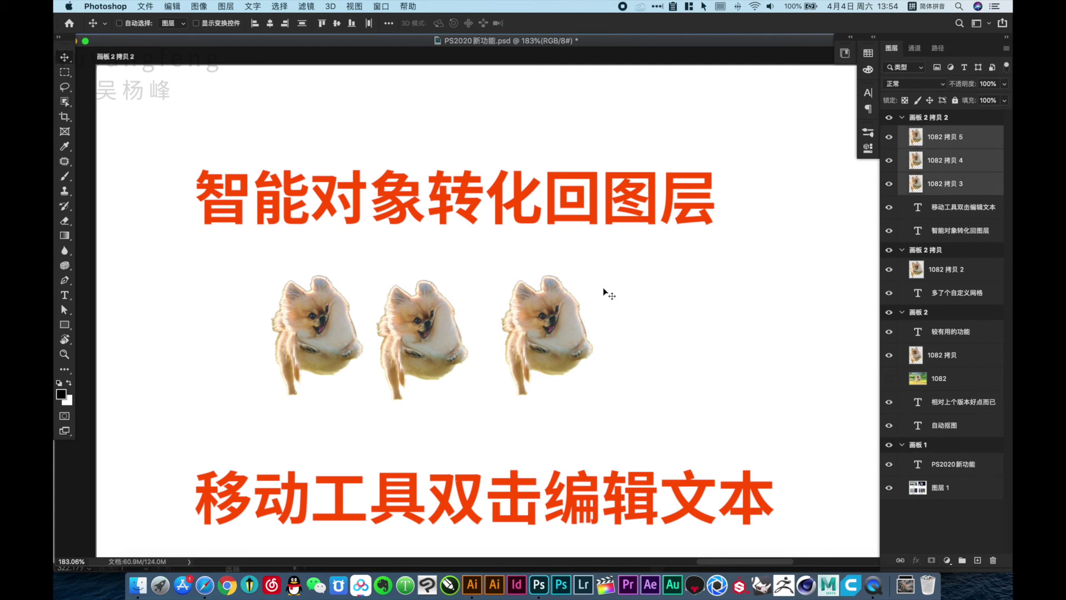
pyautogui.rightClick(958, 141)
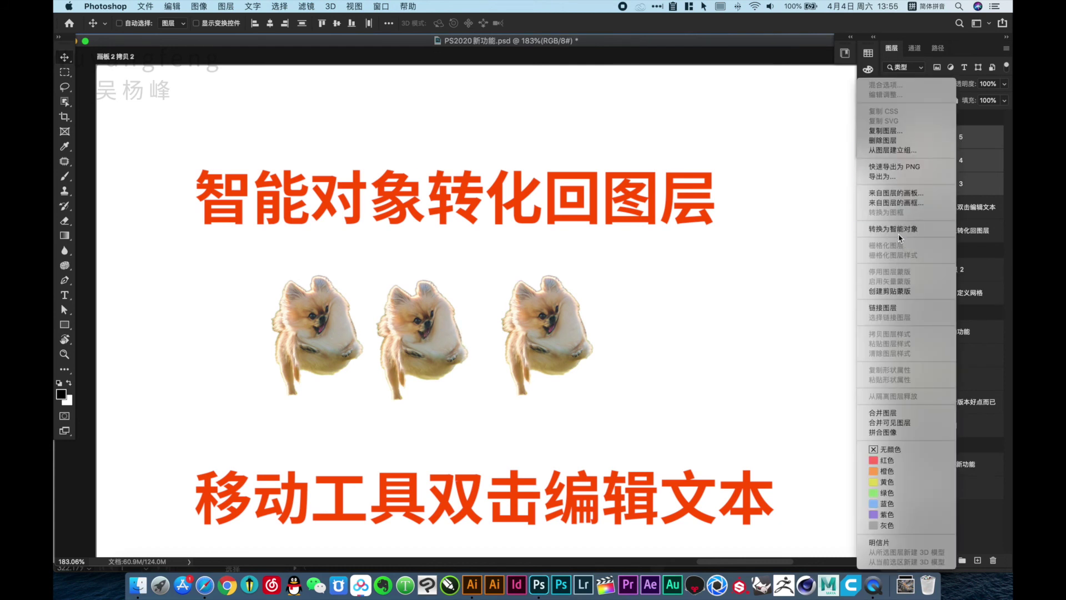
pyautogui.click(918, 230)
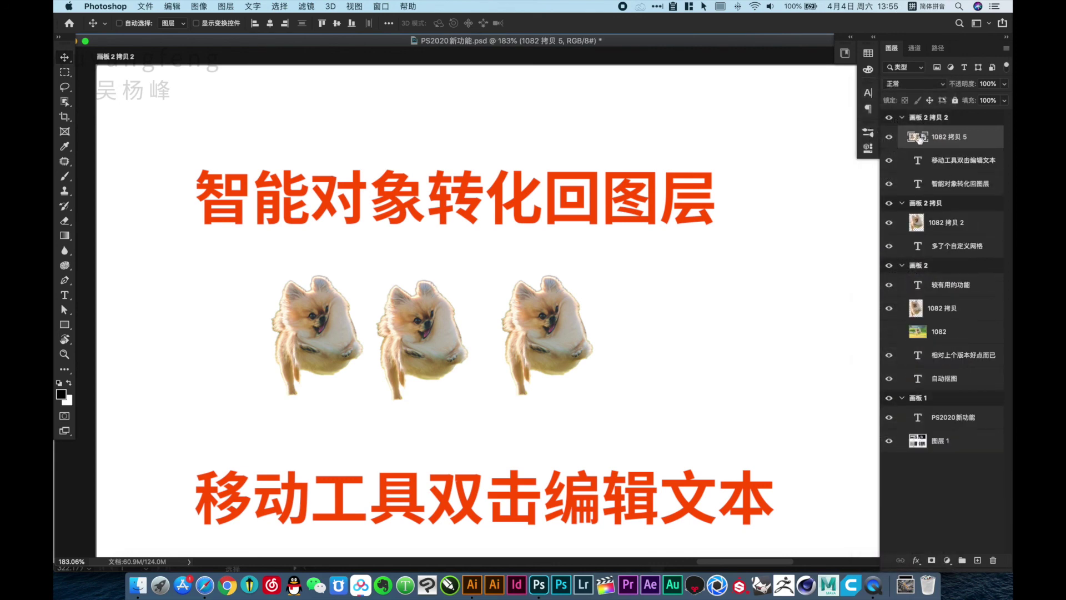
pyautogui.rightClick(959, 141)
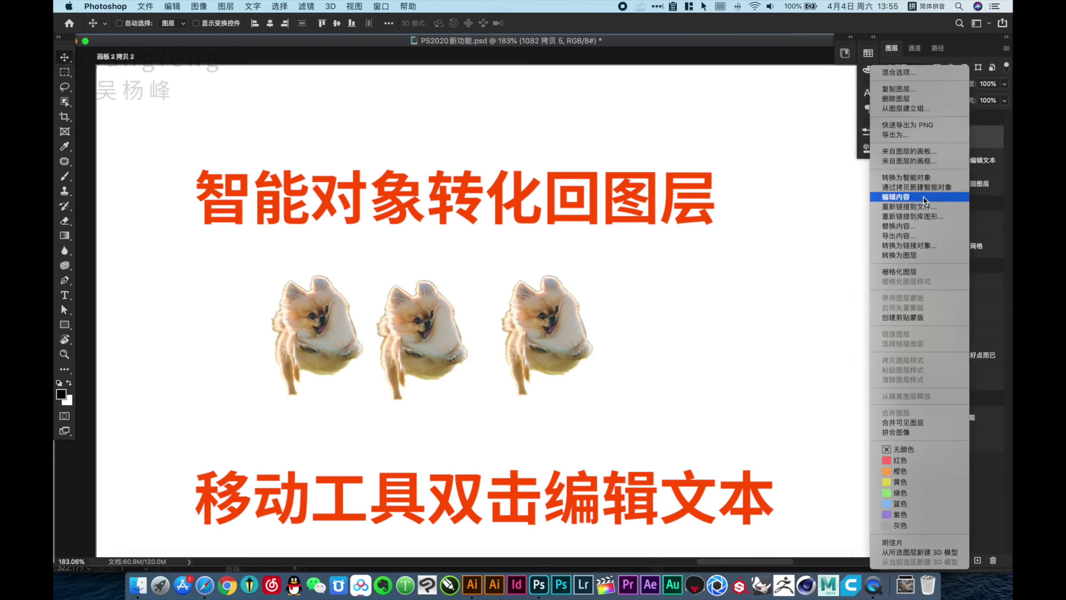
pyautogui.click(916, 256)
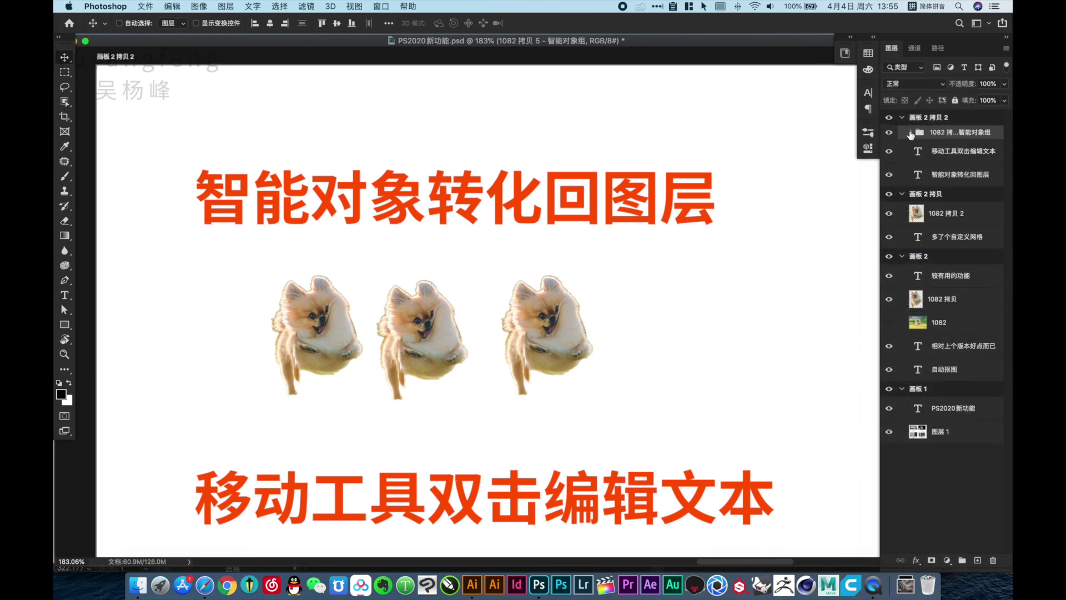
pyautogui.click(911, 133)
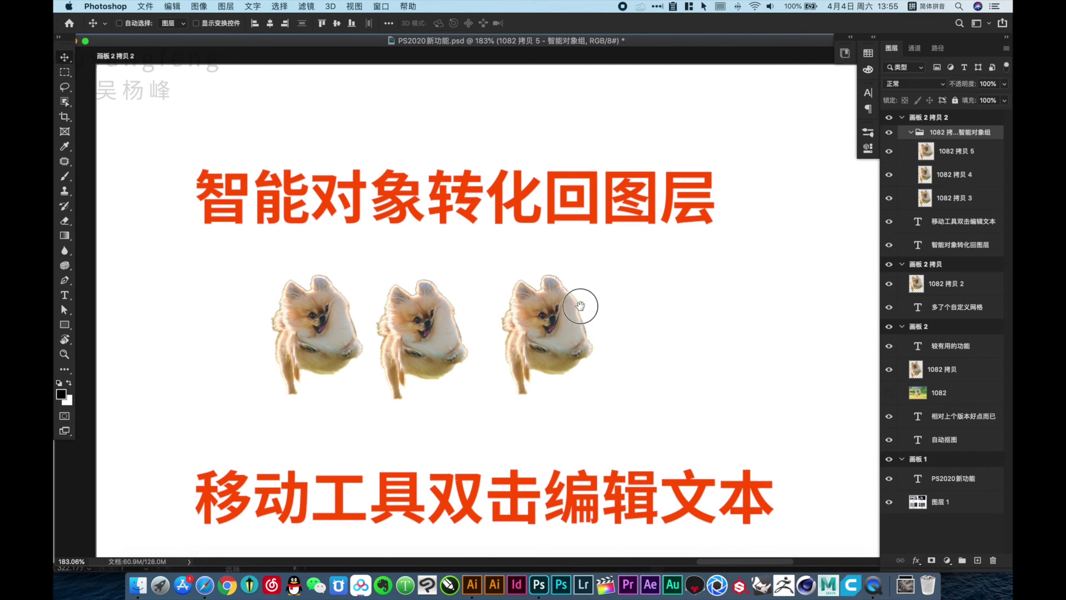
# - Space the three dogs evenly using smart guides and select all three dog layers
pyautogui.scroll(-2, 570, 302)
pyautogui.moveTo(548, 271); pyautogui.dragTo(612, 271)
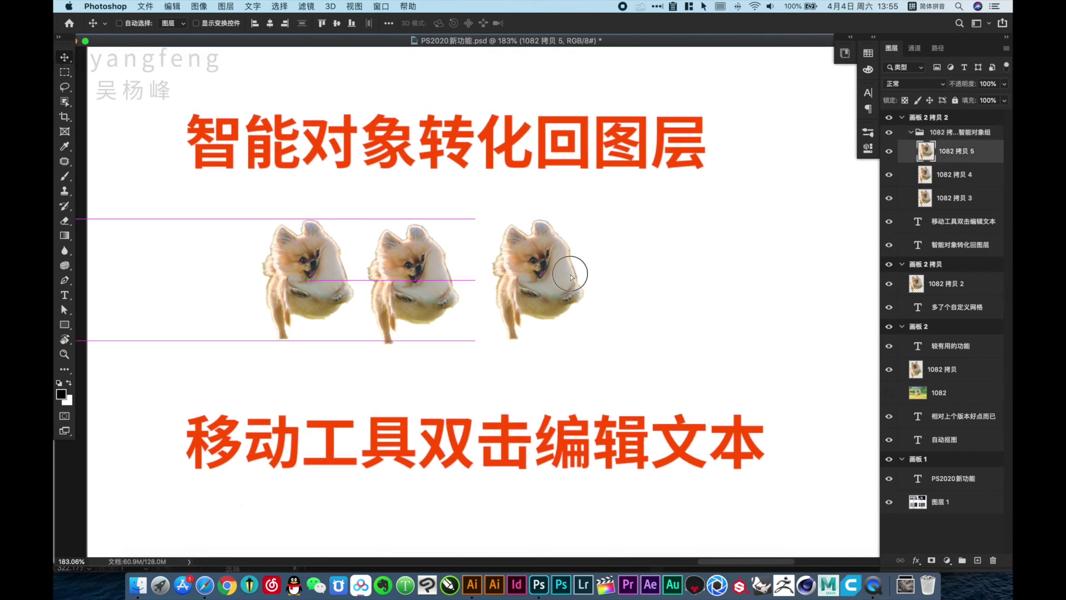
pyautogui.moveTo(427, 280); pyautogui.dragTo(462, 280)
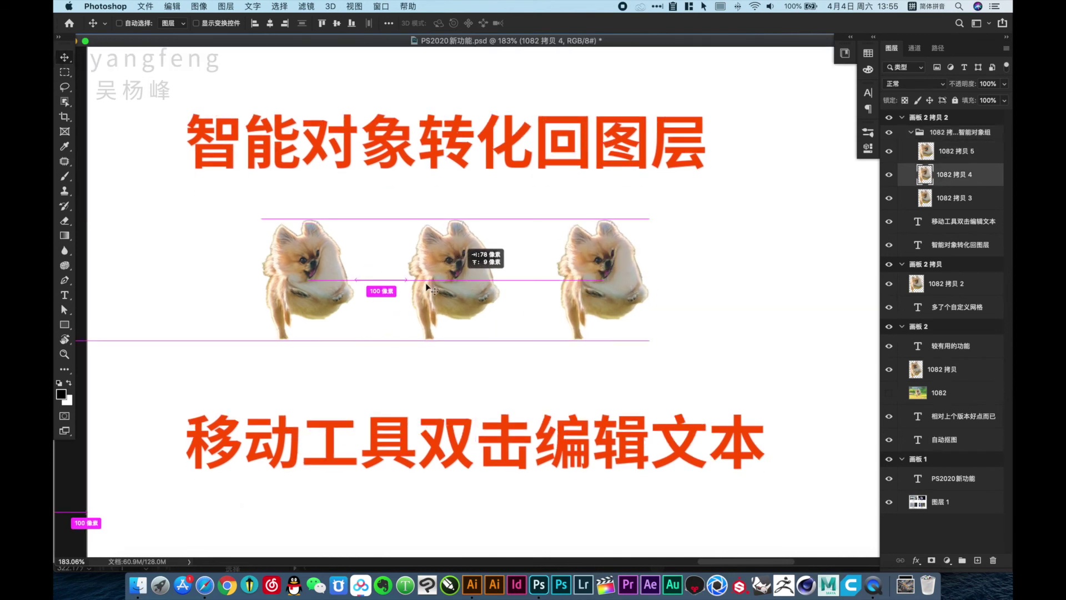
pyautogui.keyDown('shift'); pyautogui.click(948, 155); pyautogui.keyUp('shift')
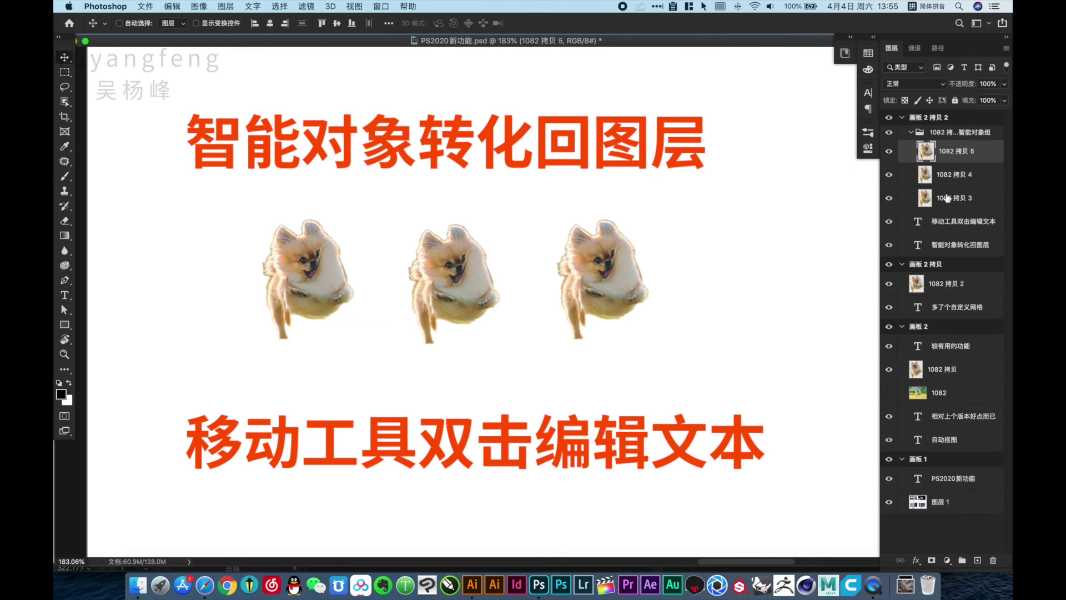
pyautogui.keyDown('shift'); pyautogui.click(950, 198); pyautogui.keyUp('shift')
# - Merge the three dog layers into one smart object and nudge the row slightly higher
pyautogui.rightClick(949, 197)
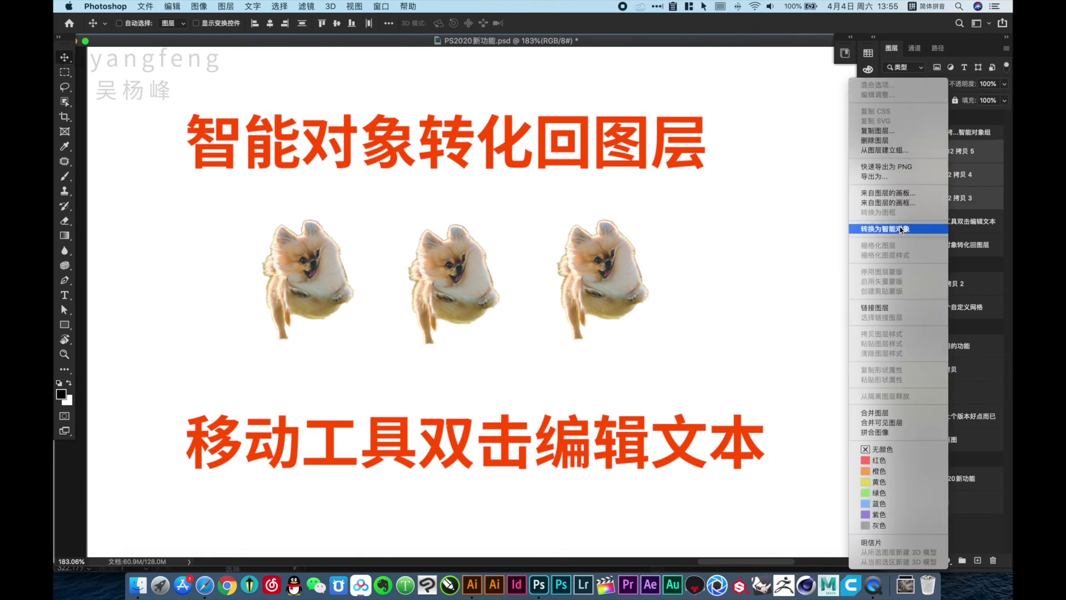
pyautogui.click(900, 229)
pyautogui.moveTo(522, 285); pyautogui.dragTo(522, 282)
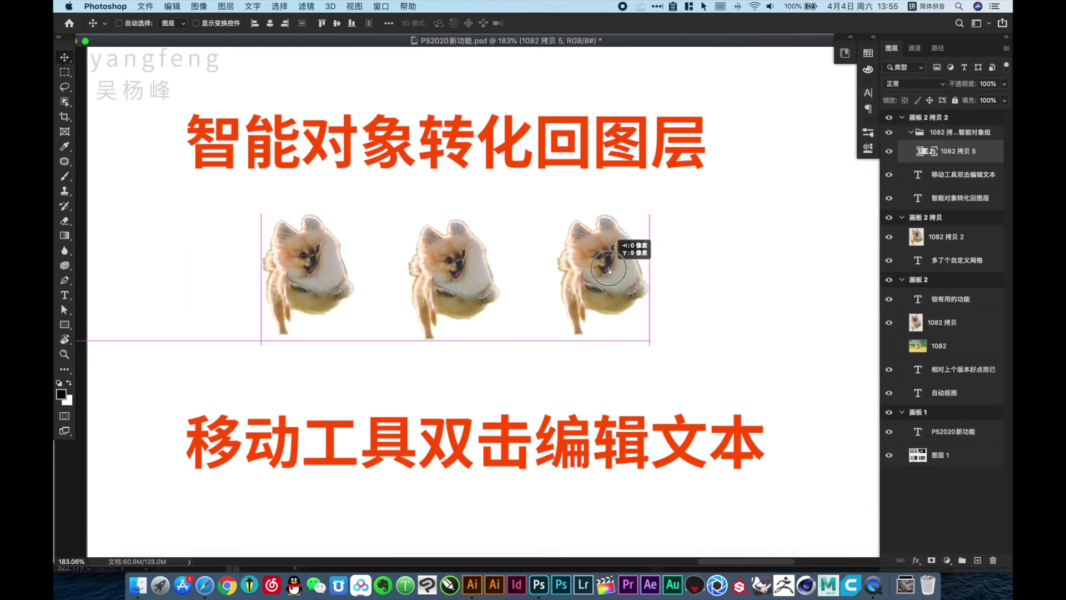
# - Unpack the dog smart object into a group and shift the third and middle dogs right
pyautogui.rightClick(970, 151)
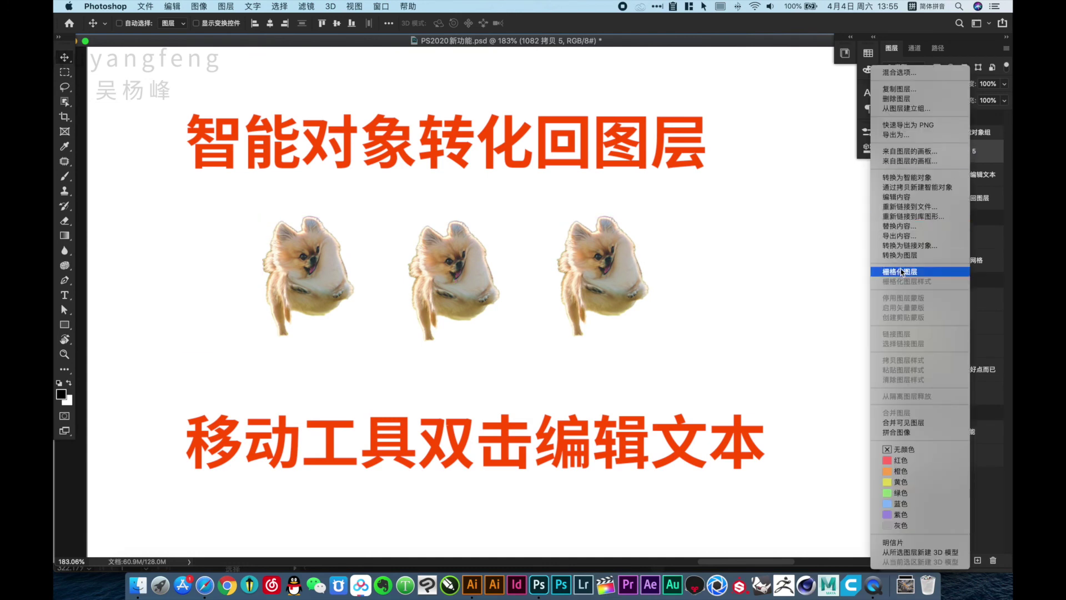
pyautogui.click(939, 256)
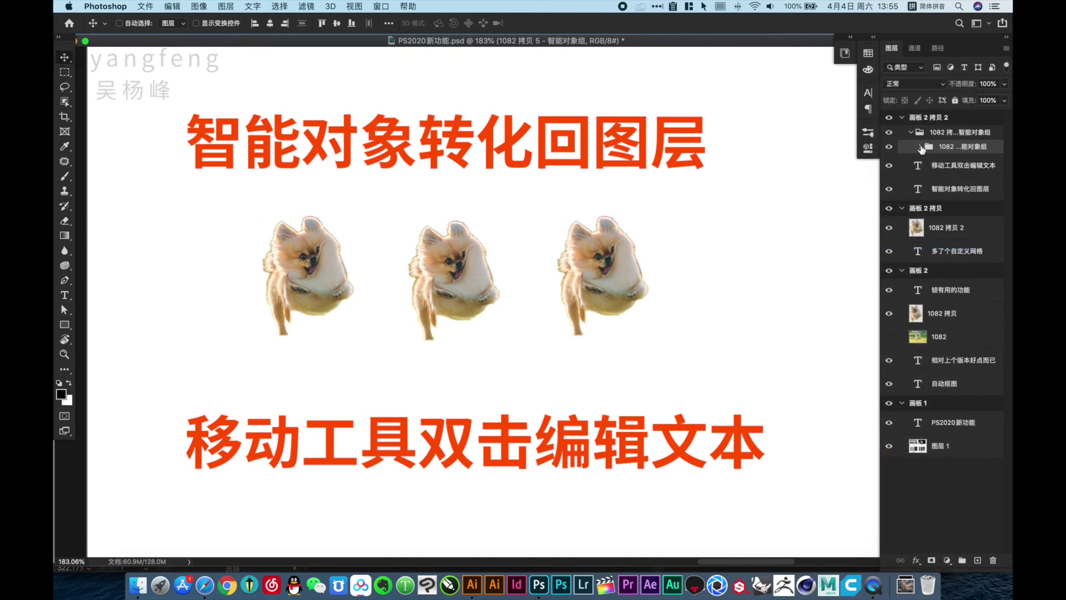
pyautogui.click(920, 146)
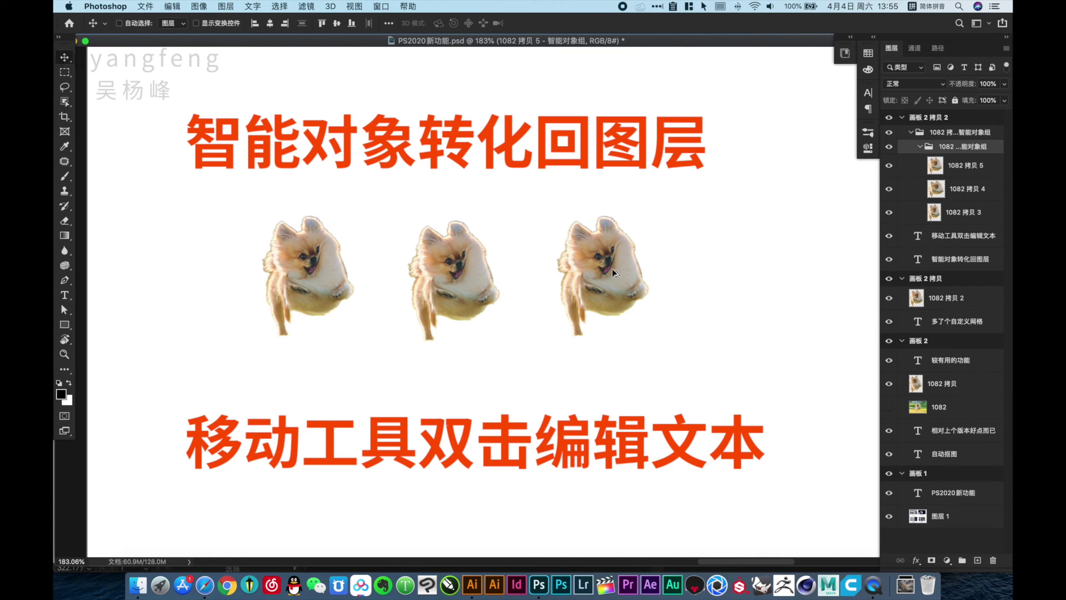
pyautogui.moveTo(612, 268); pyautogui.dragTo(643, 272)
pyautogui.moveTo(467, 314); pyautogui.dragTo(499, 315)
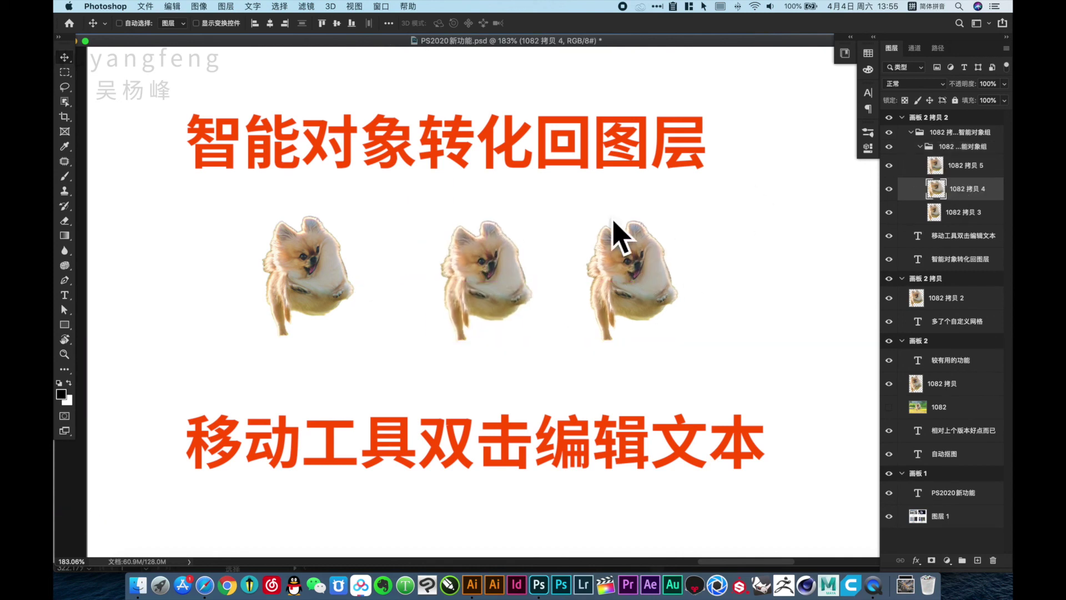
pyautogui.moveTo(646, 345); pyautogui.dragTo(640, 259)
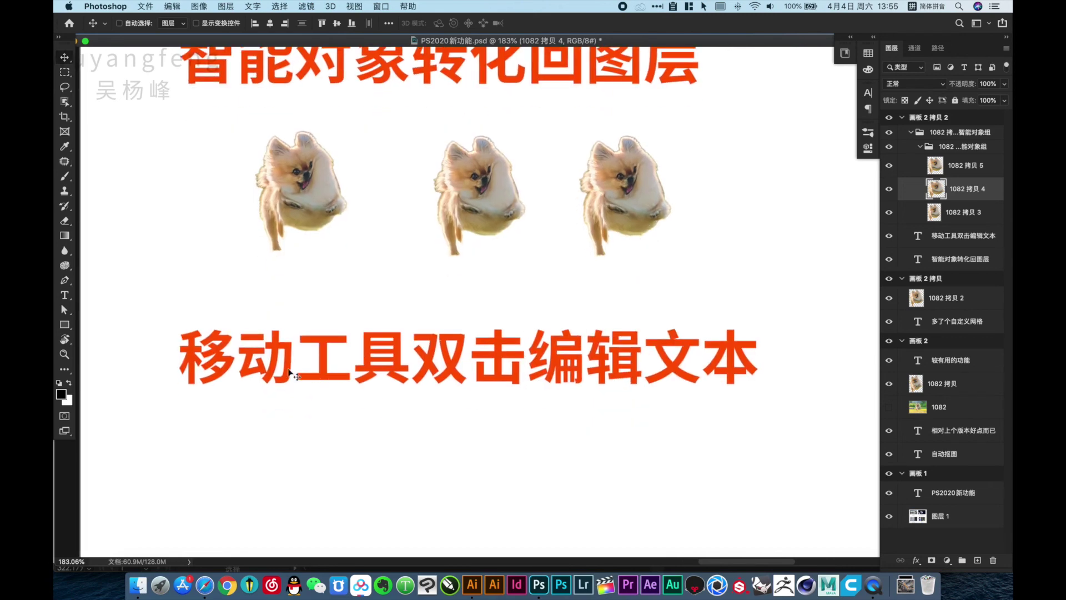
# - Duplicate the 移动工具双击编辑文本 caption as a second line below it
pyautogui.doubleClick(459, 362)
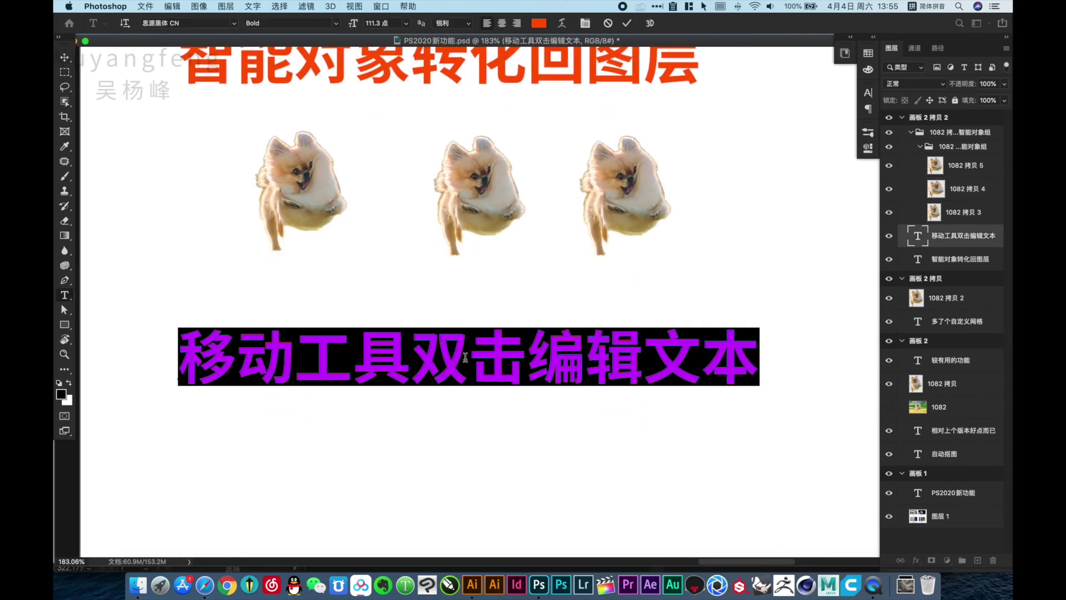
pyautogui.press('Escape')
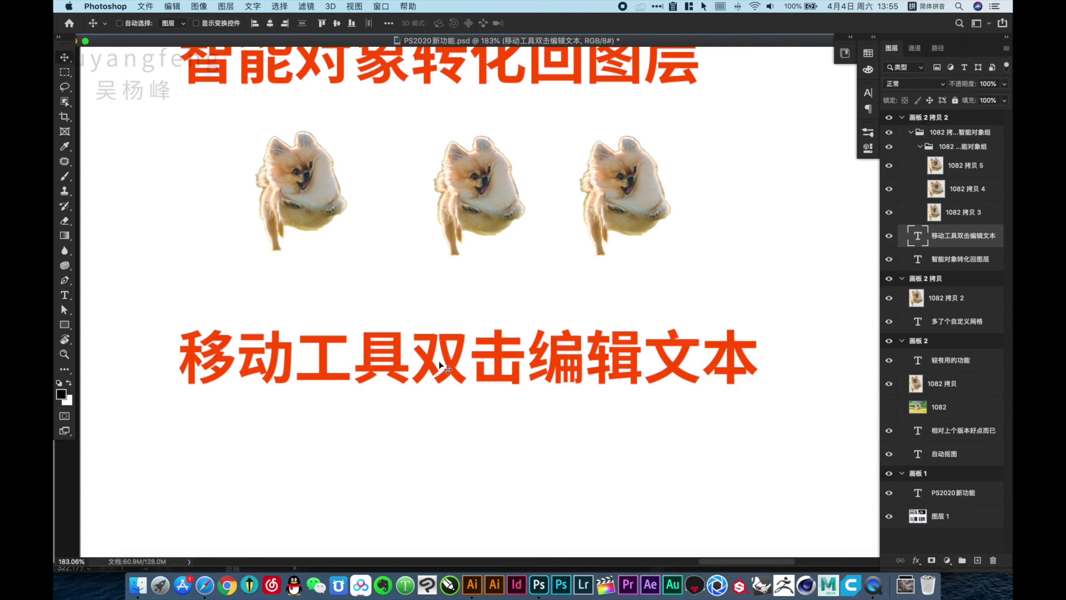
pyautogui.doubleClick(440, 362)
pyautogui.press('Escape')
pyautogui.moveTo(401, 407)
pyautogui.mouseDown()
pyautogui.moveTo(398, 391)
pyautogui.moveTo(415, 403)
pyautogui.mouseUp()
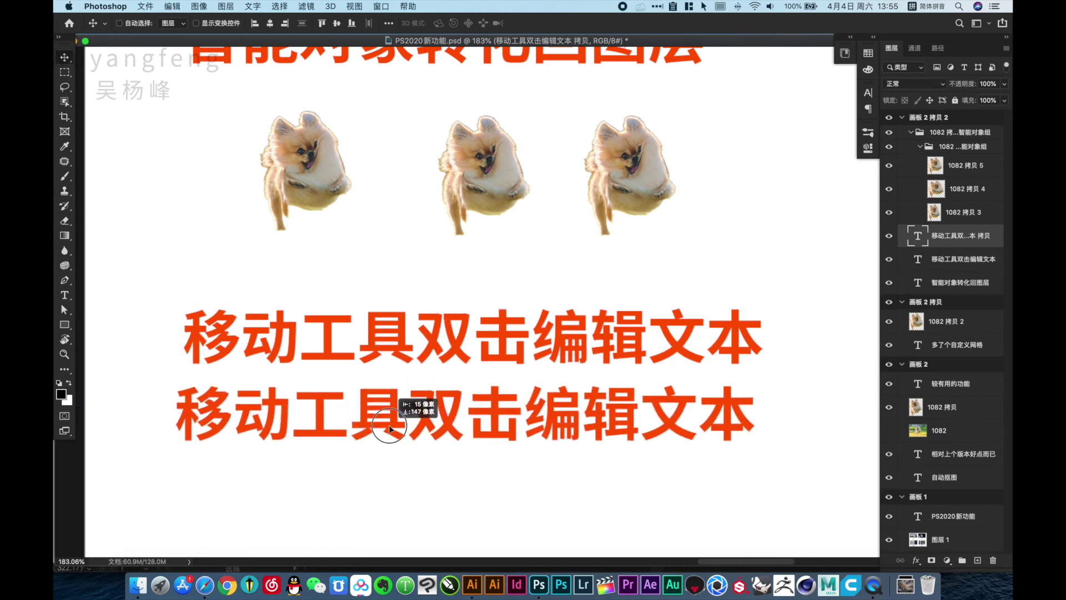
pyautogui.press('t')
# - Replace the duplicate caption's text with 这个不错,方便了编辑文本 and commit it
pyautogui.doubleClick(413, 404)
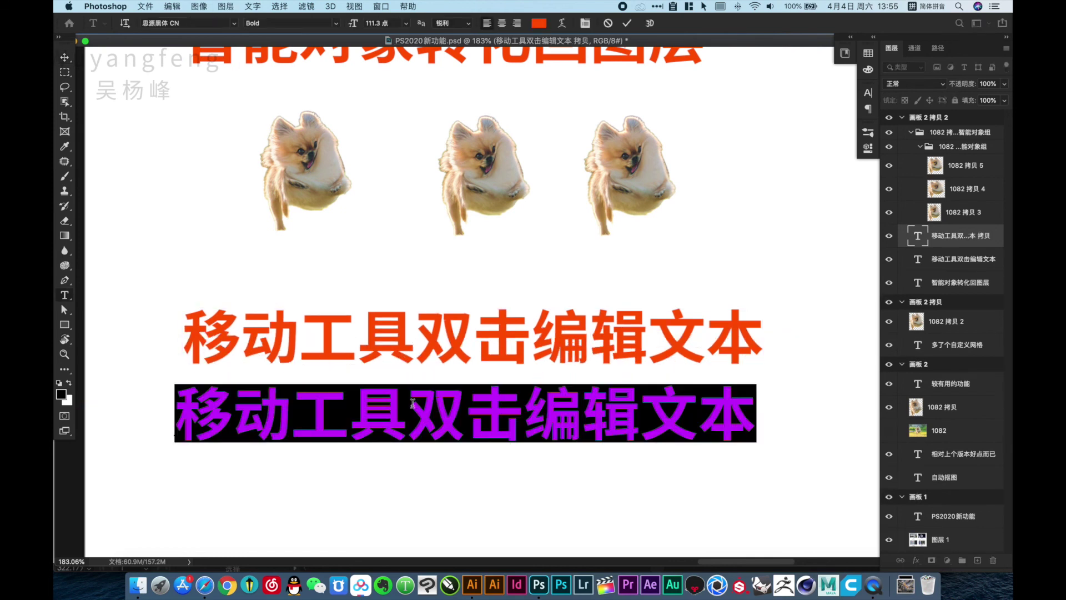
pyautogui.write('zheg')
pyautogui.press('space')
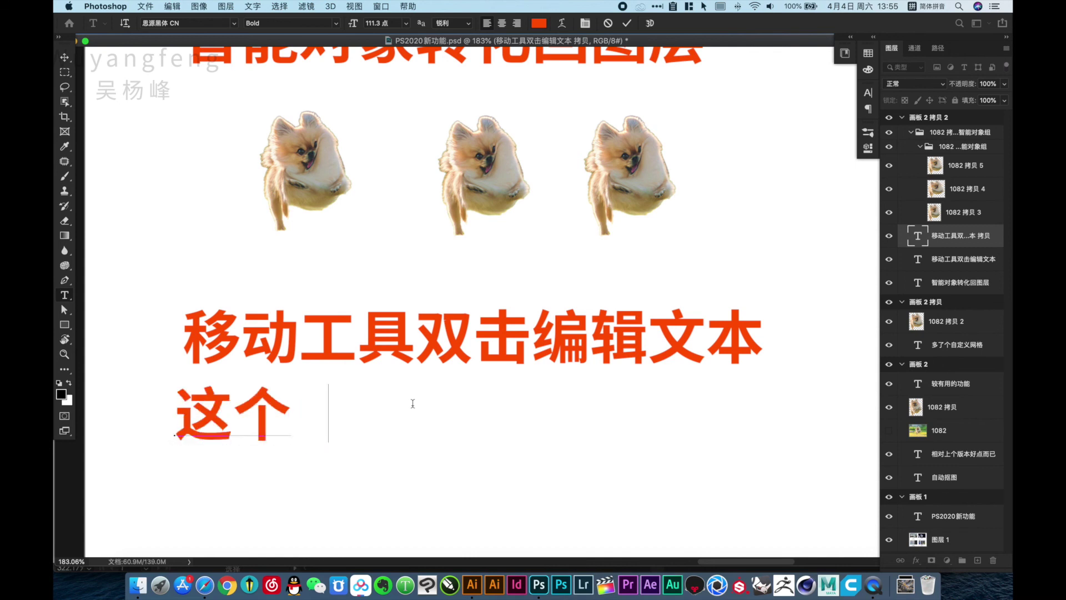
pyautogui.write('buc')
pyautogui.press('space')
pyautogui.write(',fan')
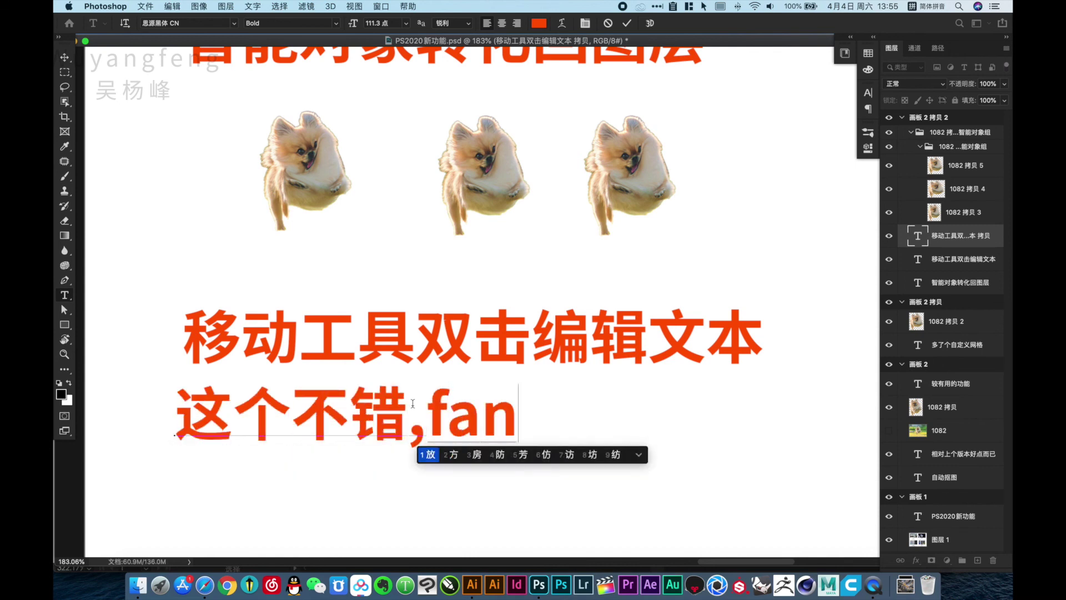
pyautogui.write('gb')
pyautogui.press('space')
pyautogui.write('l')
pyautogui.press('space')
pyautogui.write('bian j')
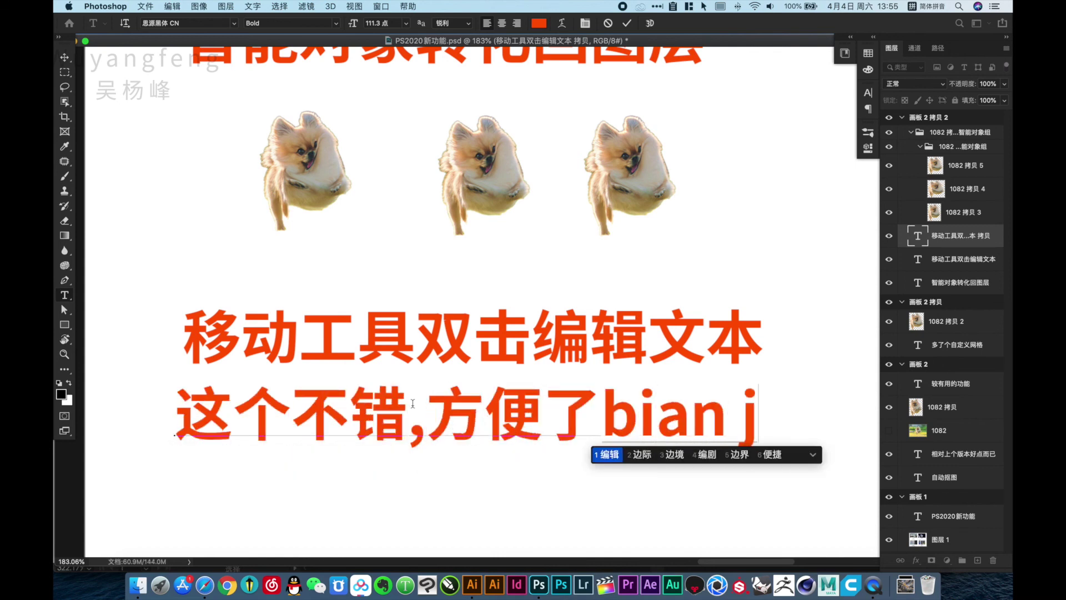
pyautogui.press('space')
pyautogui.write('wenb')
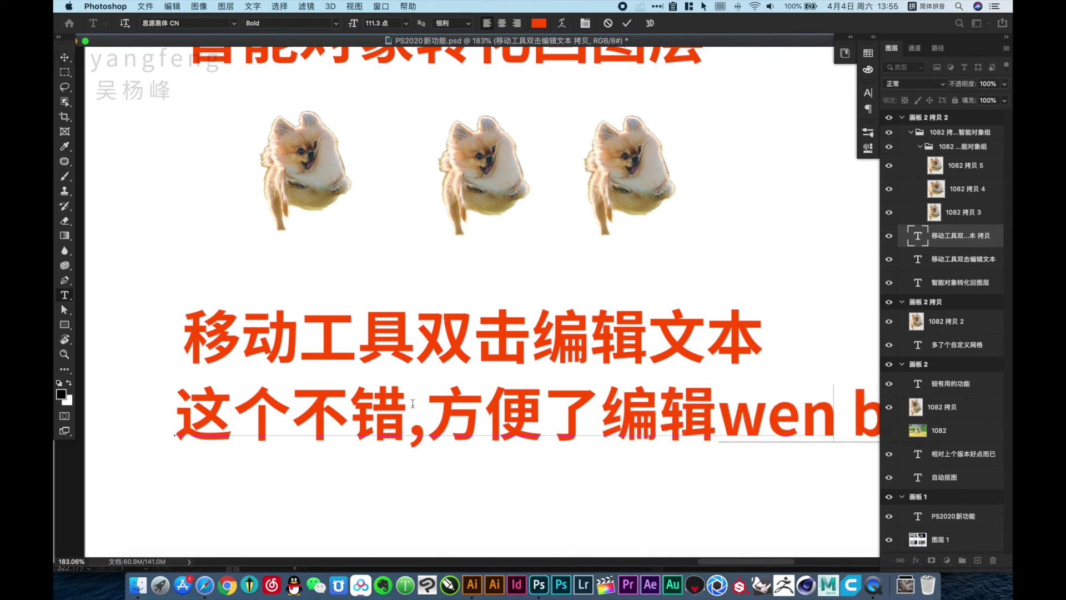
pyautogui.press('space')
pyautogui.press('Escape')
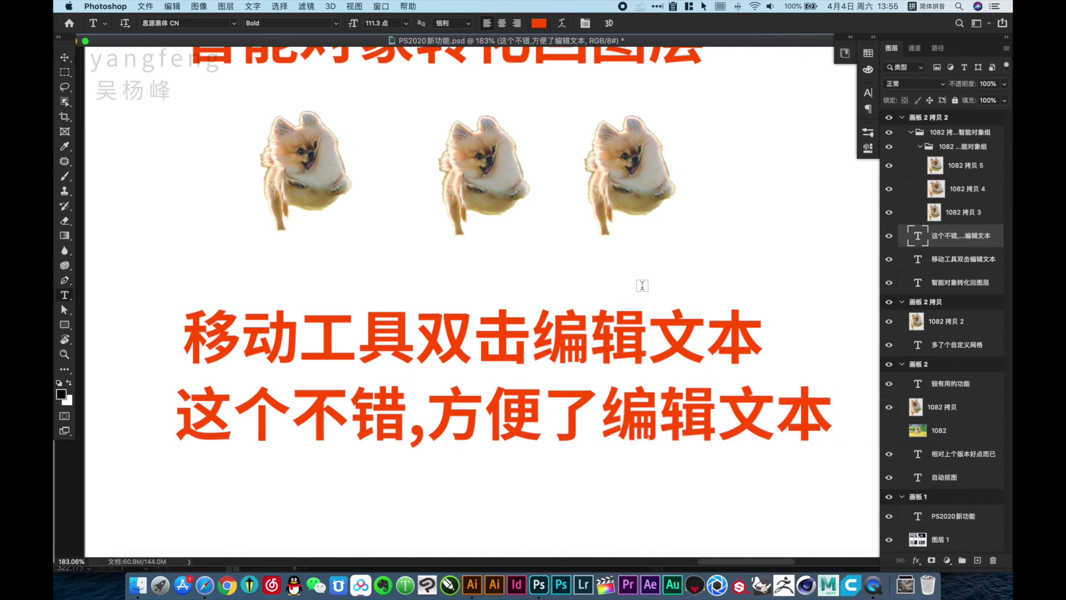
pyautogui.keyDown('alt'); pyautogui.click(465, 363); pyautogui.keyUp('alt')
# - Zoom in on the last artboard's captions and select the whole second caption line
pyautogui.keyDown('alt'); pyautogui.click(552, 305); pyautogui.keyUp('alt')
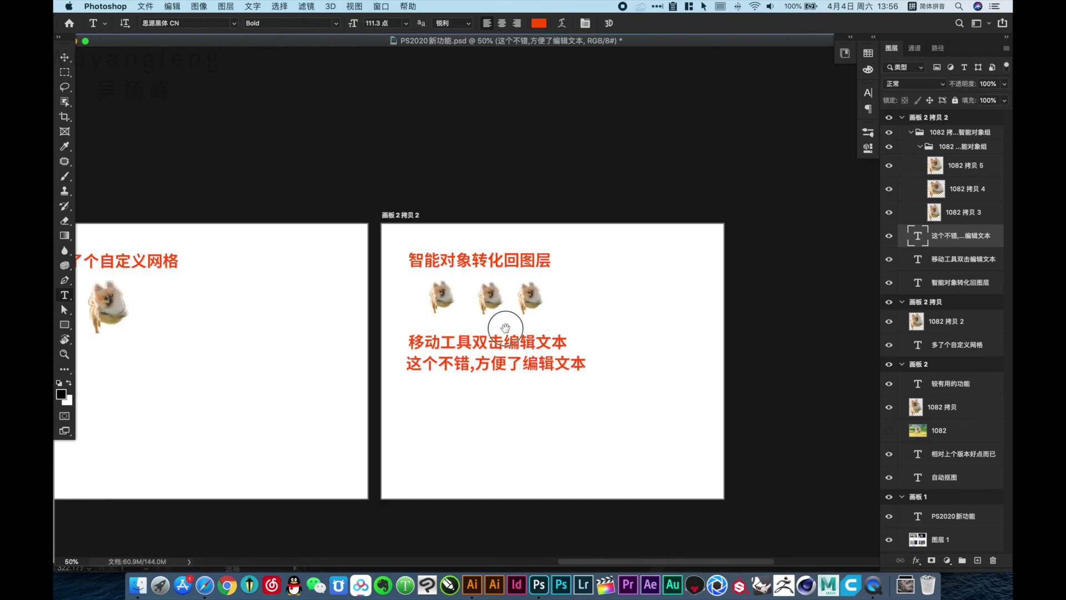
pyautogui.moveTo(498, 312); pyautogui.dragTo(550, 318)
pyautogui.moveTo(421, 238); pyautogui.dragTo(648, 416)
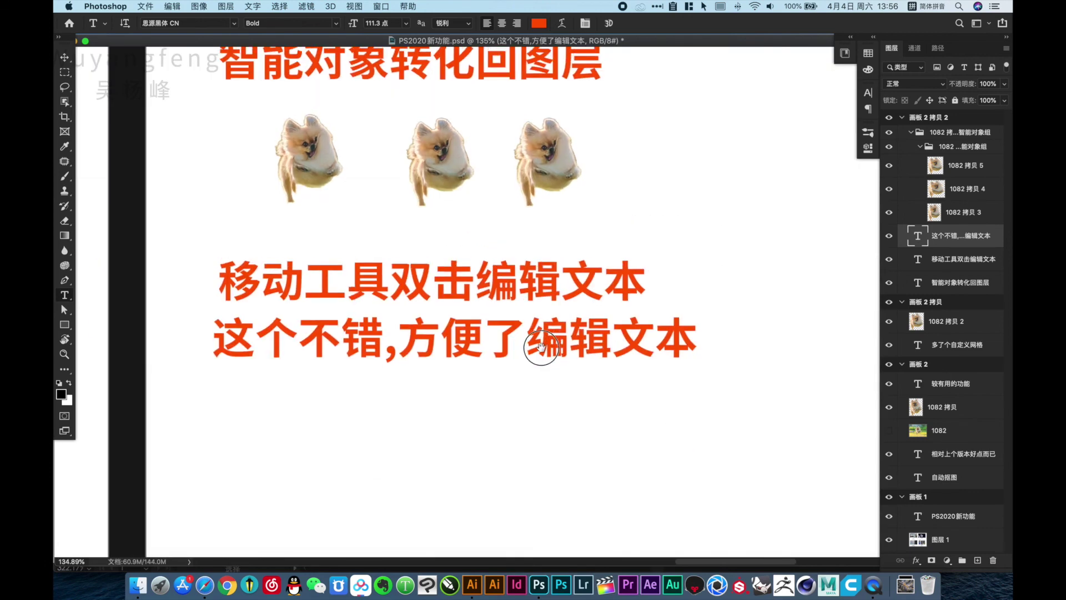
pyautogui.tripleClick(499, 349)
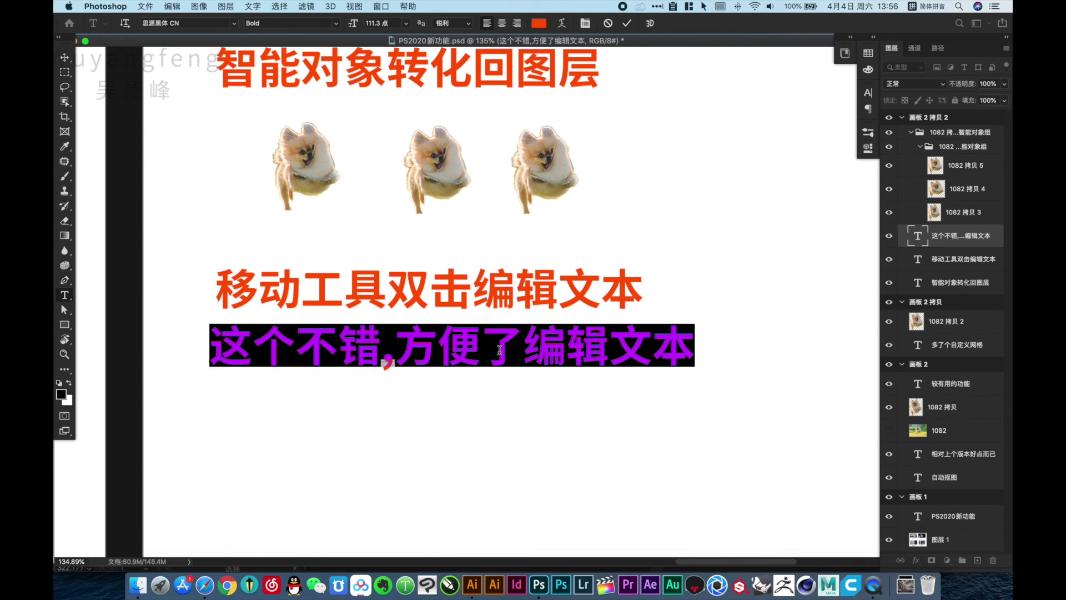
# - Retype the selected line as 其他升级就没啥了 and commit the edit
pyautogui.write('qit')
pyautogui.press('space')
pyautogui.write('she')
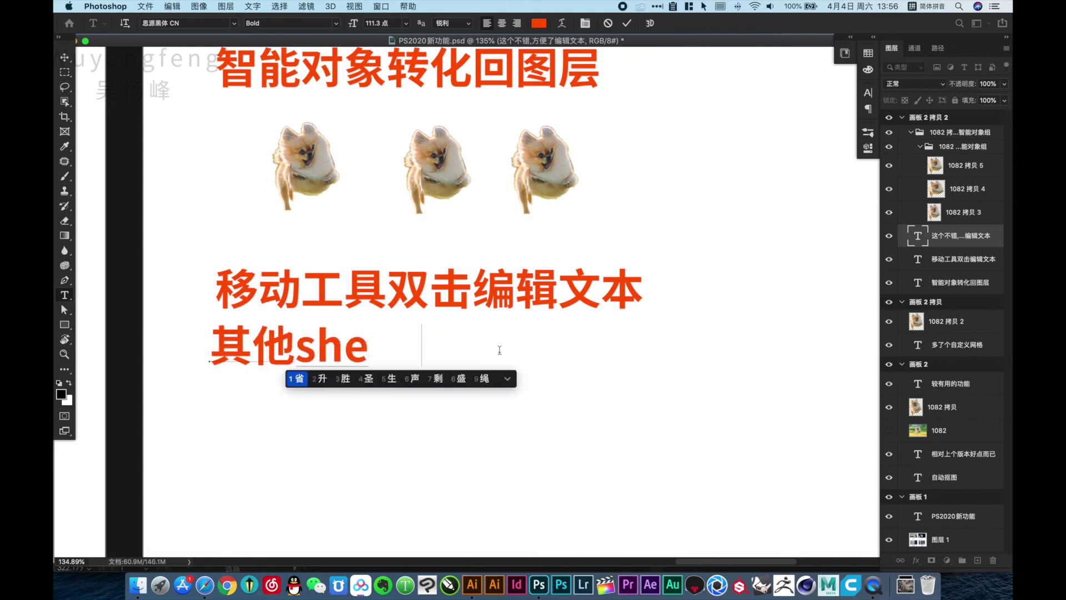
pyautogui.write('ngj')
pyautogui.press('space')
pyautogui.write('jiu')
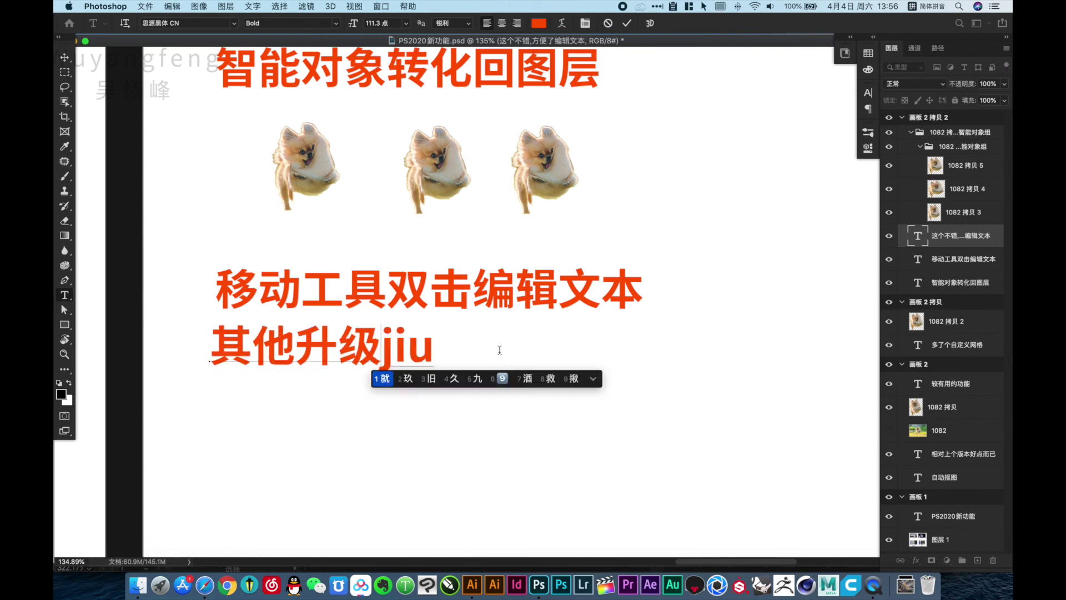
pyautogui.press('space')
pyautogui.write('mei')
pyautogui.press('space')
pyautogui.write('sha')
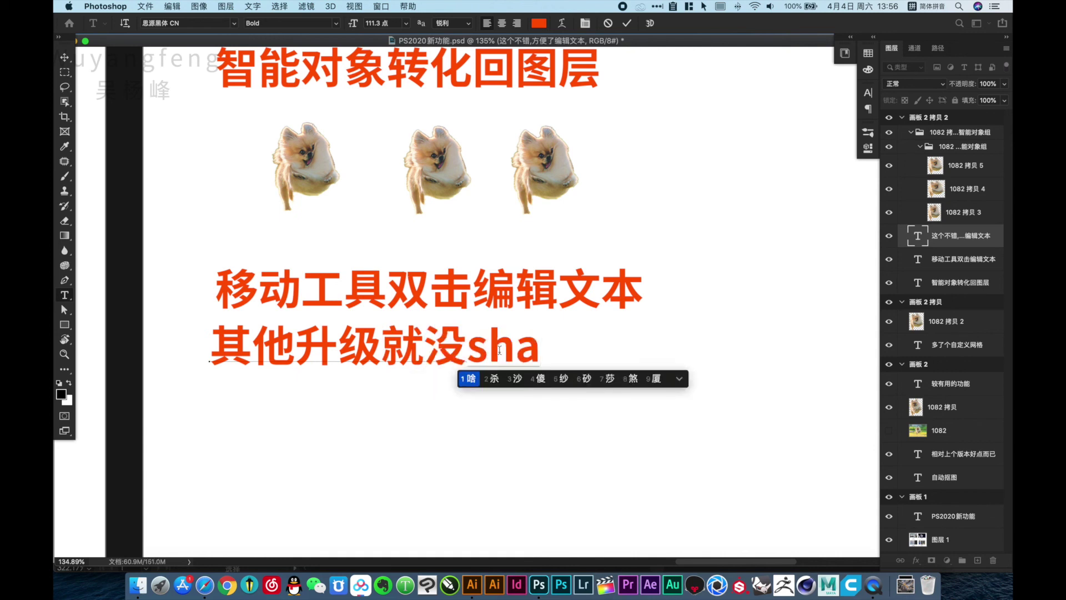
pyautogui.press('space')
pyautogui.write('l')
pyautogui.press('space')
pyautogui.press('super+Return')
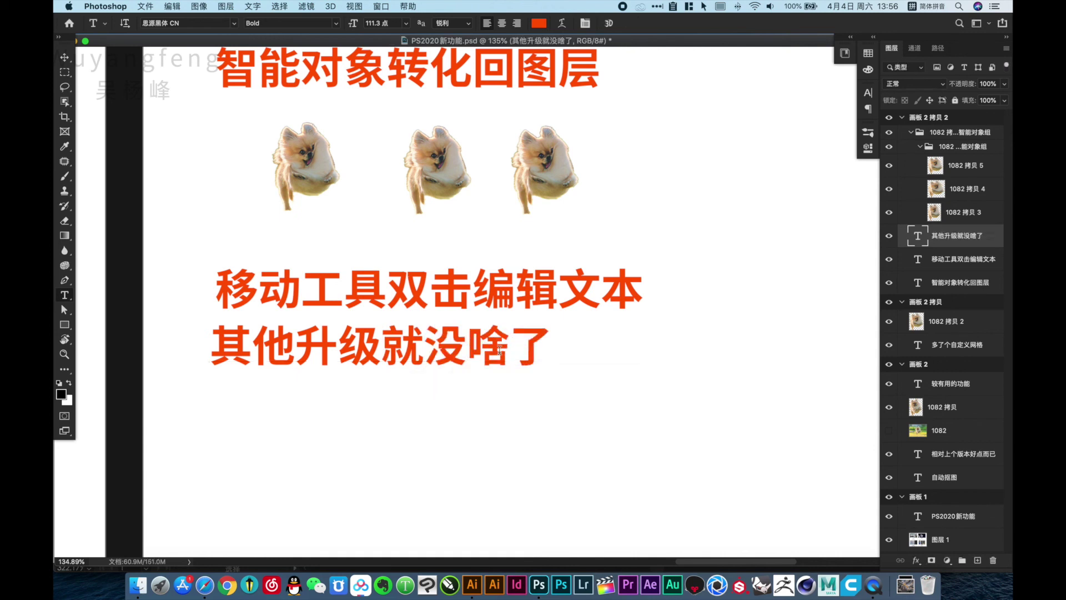
pyautogui.press('v')
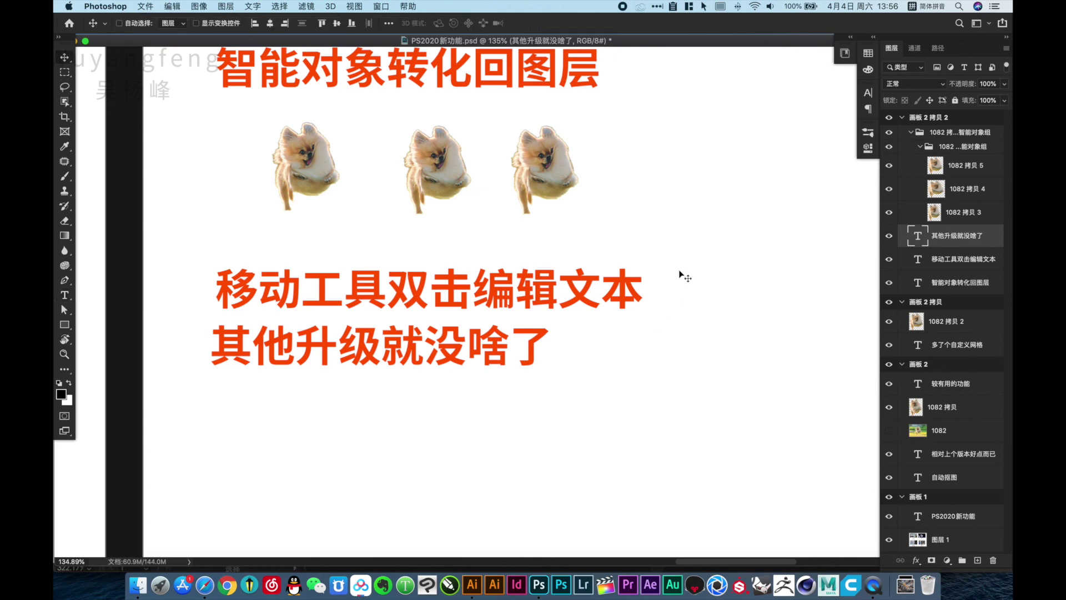
pyautogui.click(844, 54)
pyautogui.click(868, 71)
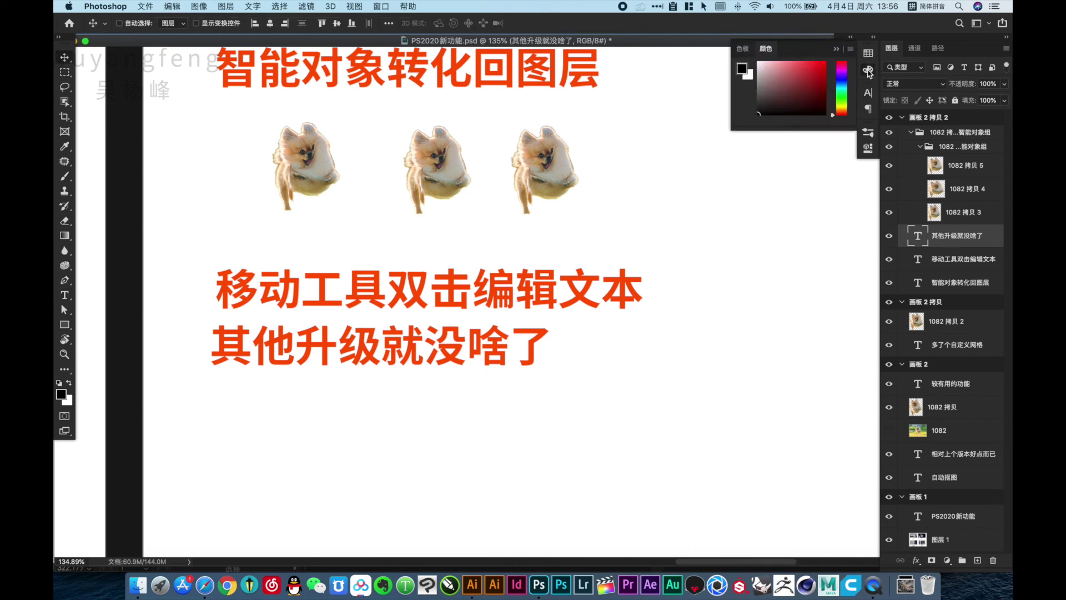
pyautogui.click(868, 70)
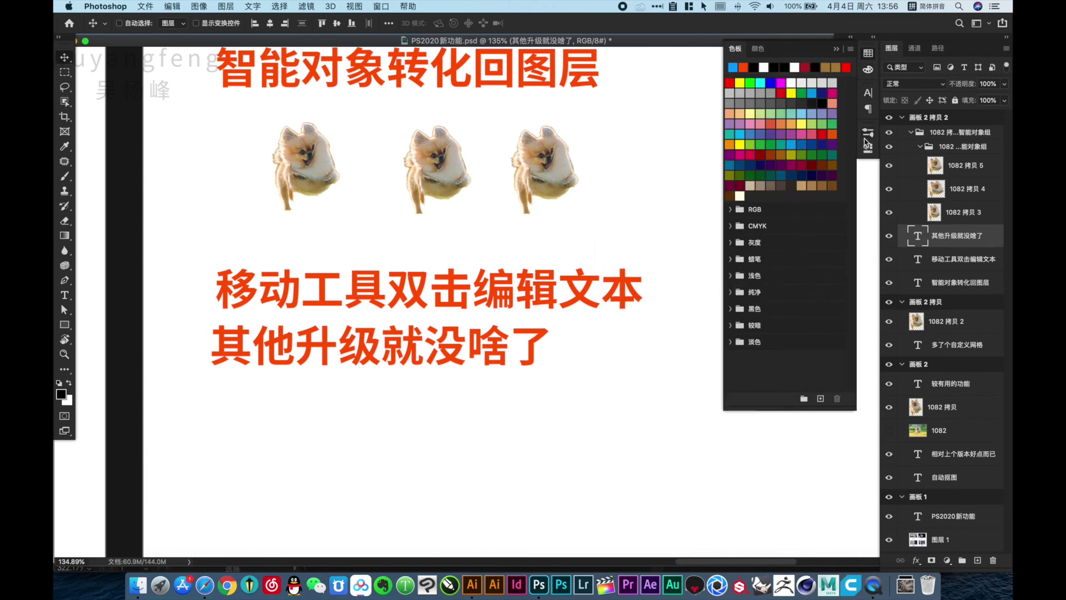
pyautogui.click(869, 55)
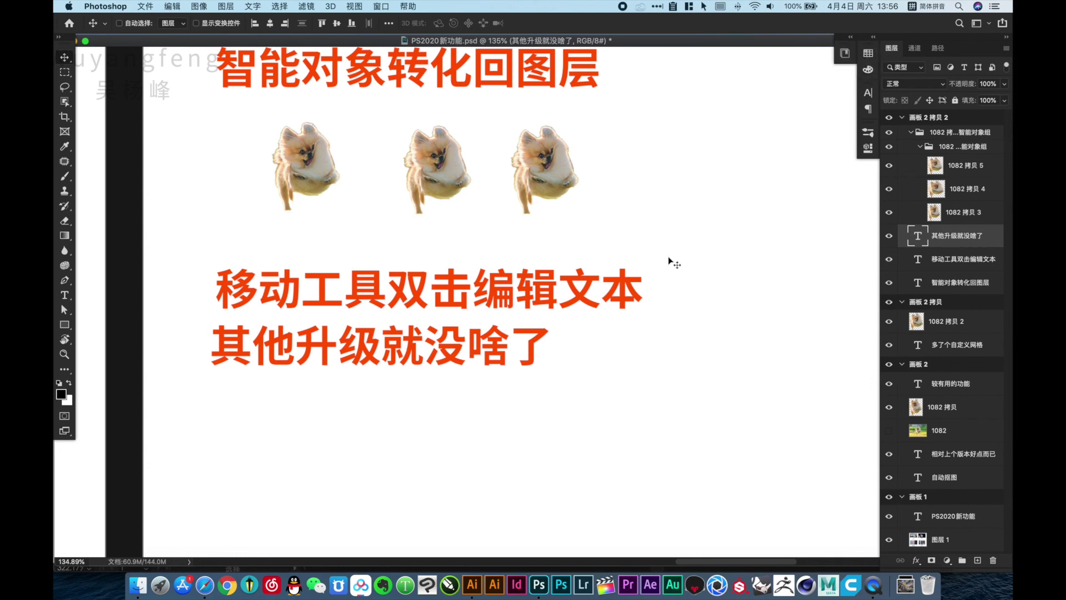